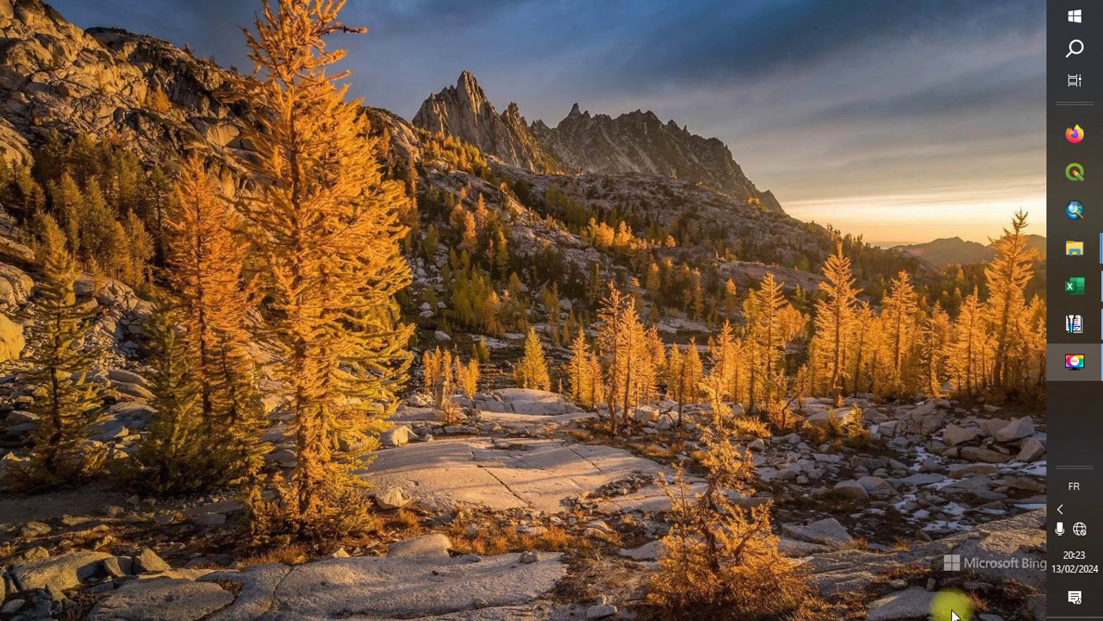
Switch to the Fiche d'un ouvrage window and examine the borehole's geological and technical cross-section
{"action": "left_click", "coordinate": [1075, 326]}
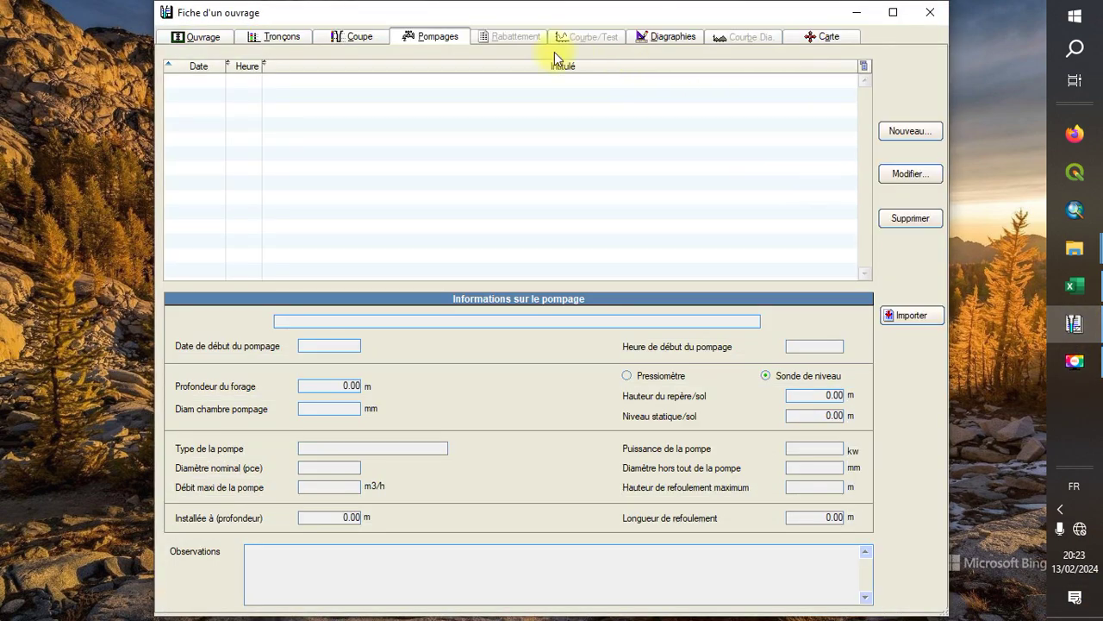
{"action": "left_click", "coordinate": [374, 36]}
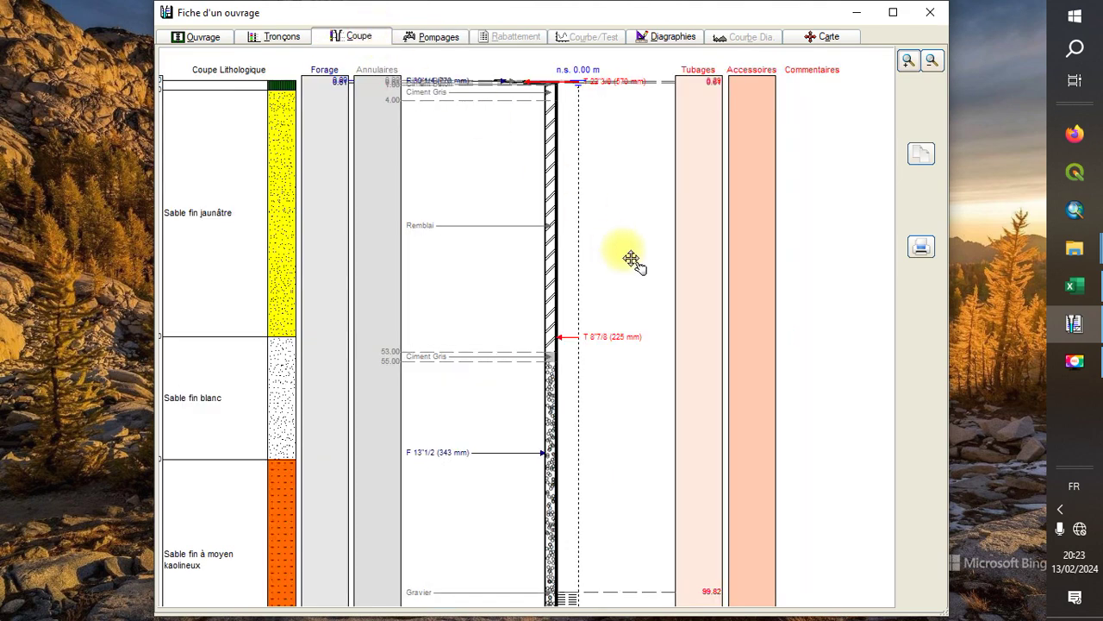
{"action": "left_click_drag", "start_coordinate": [651, 339], "coordinate": [411, 508]}
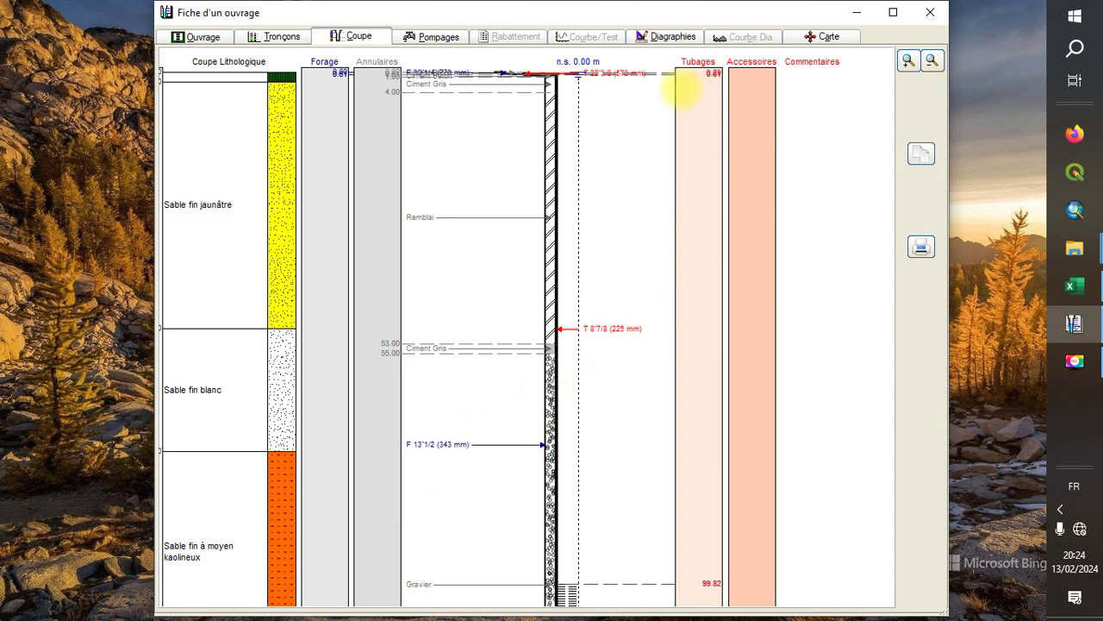
{"action": "left_click", "coordinate": [297, 37]}
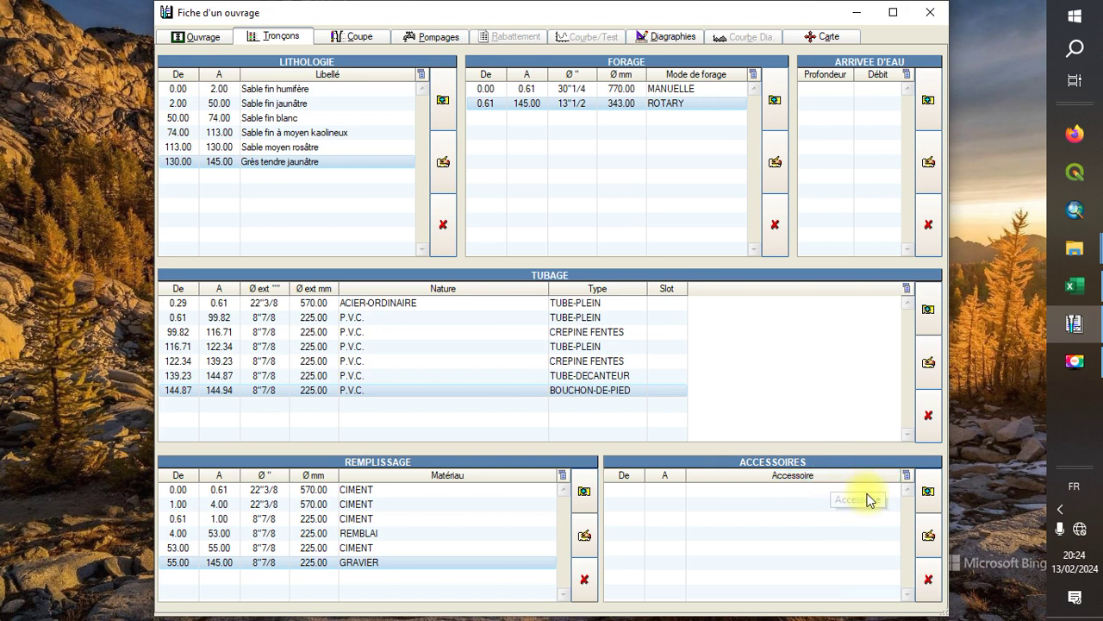
{"action": "left_click", "coordinate": [929, 493]}
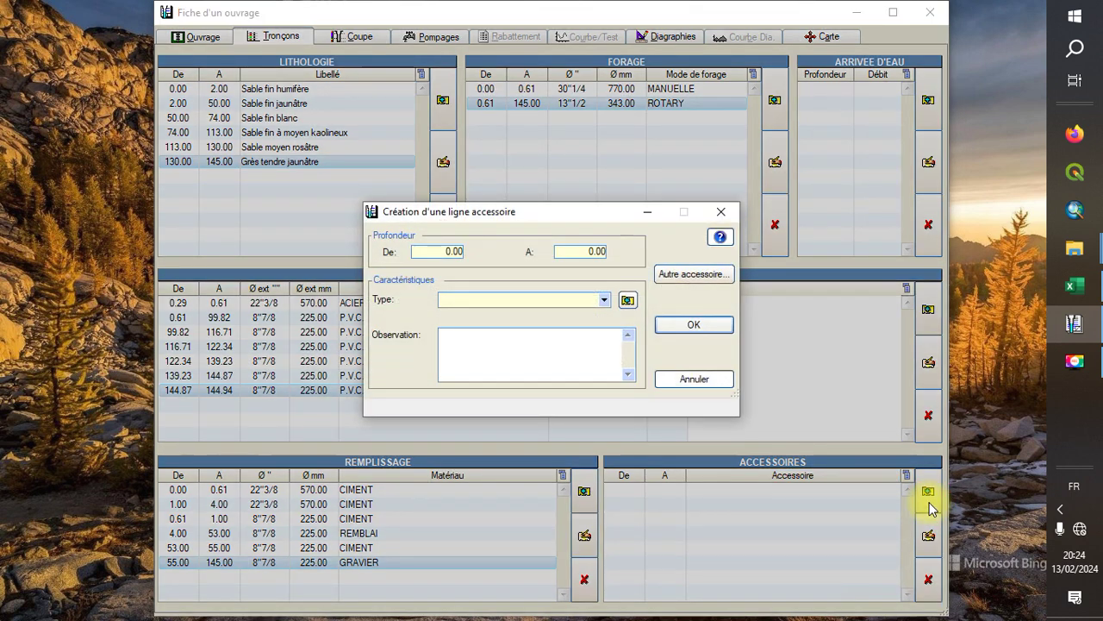
{"action": "left_click", "coordinate": [604, 300]}
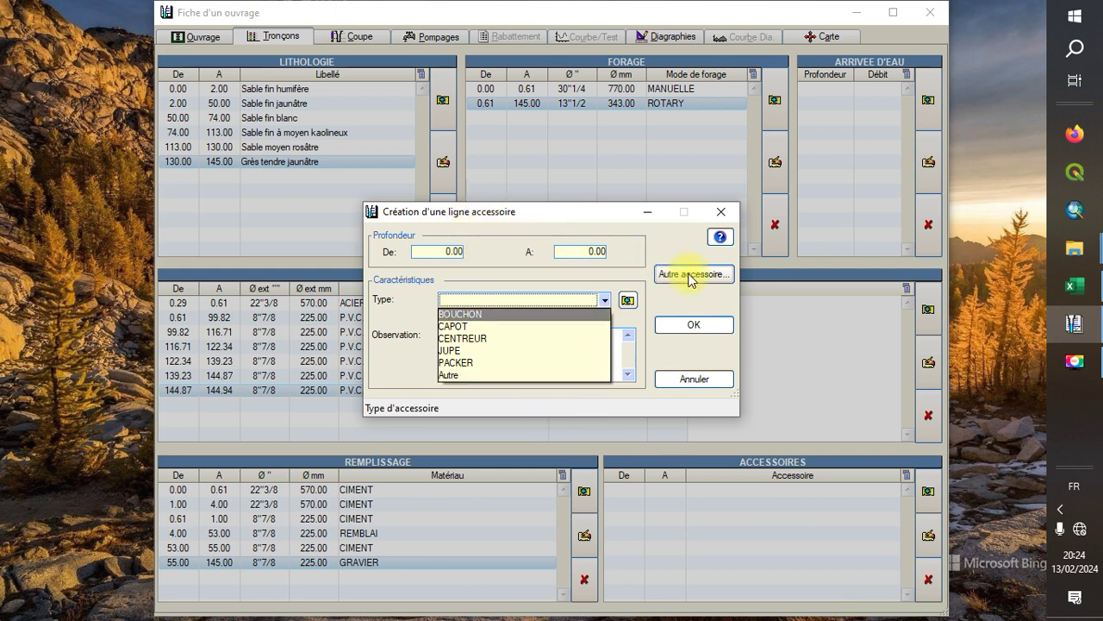
{"action": "left_click", "coordinate": [694, 381]}
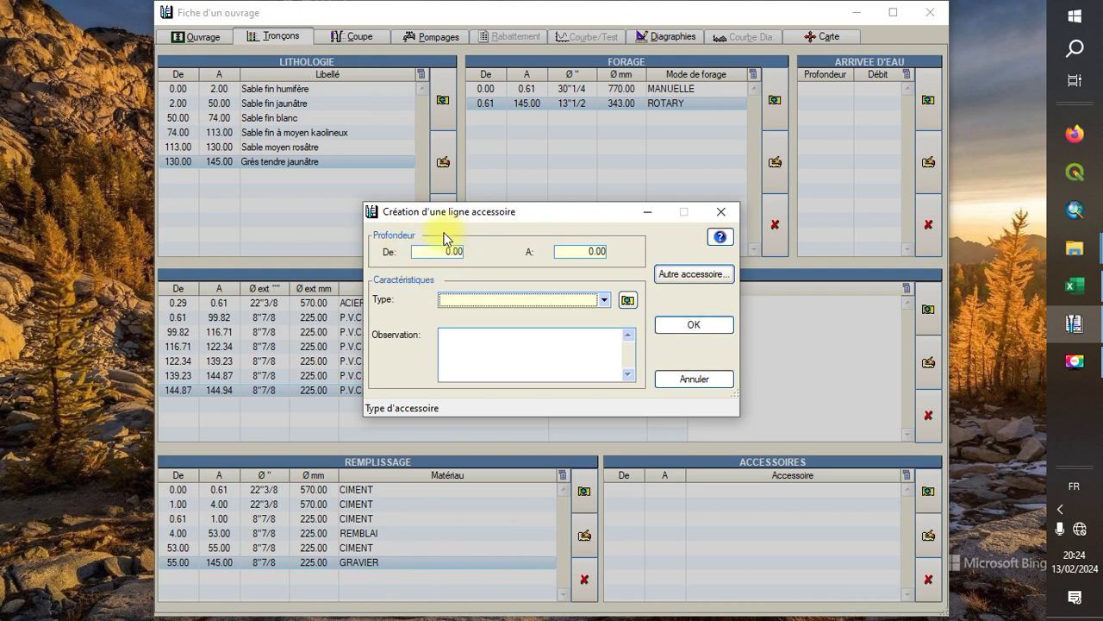
{"action": "left_click", "coordinate": [605, 299]}
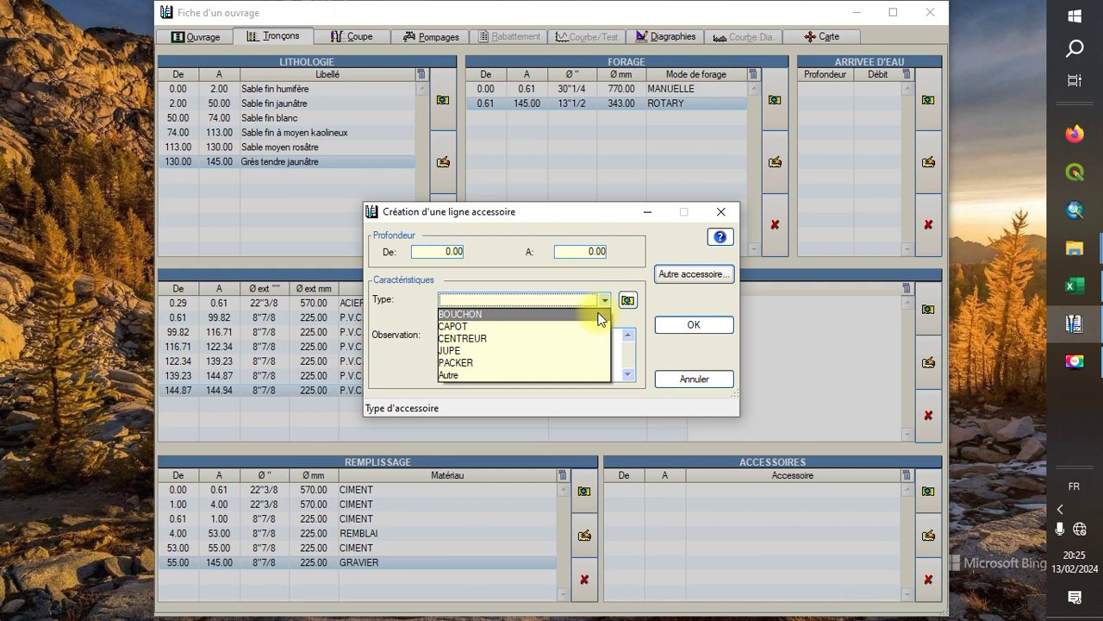
{"action": "left_click", "coordinate": [664, 381]}
{"action": "left_click", "coordinate": [670, 384]}
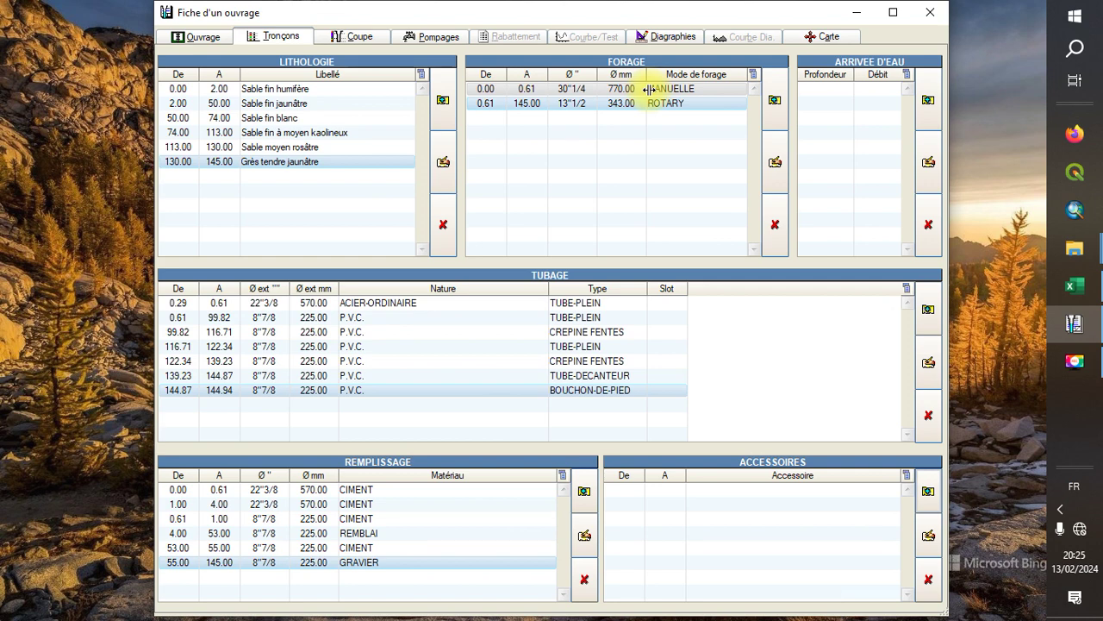
Start creating a new pumping test for the borehole, keeping the title "Pompage d'essai"
{"action": "left_click", "coordinate": [420, 39]}
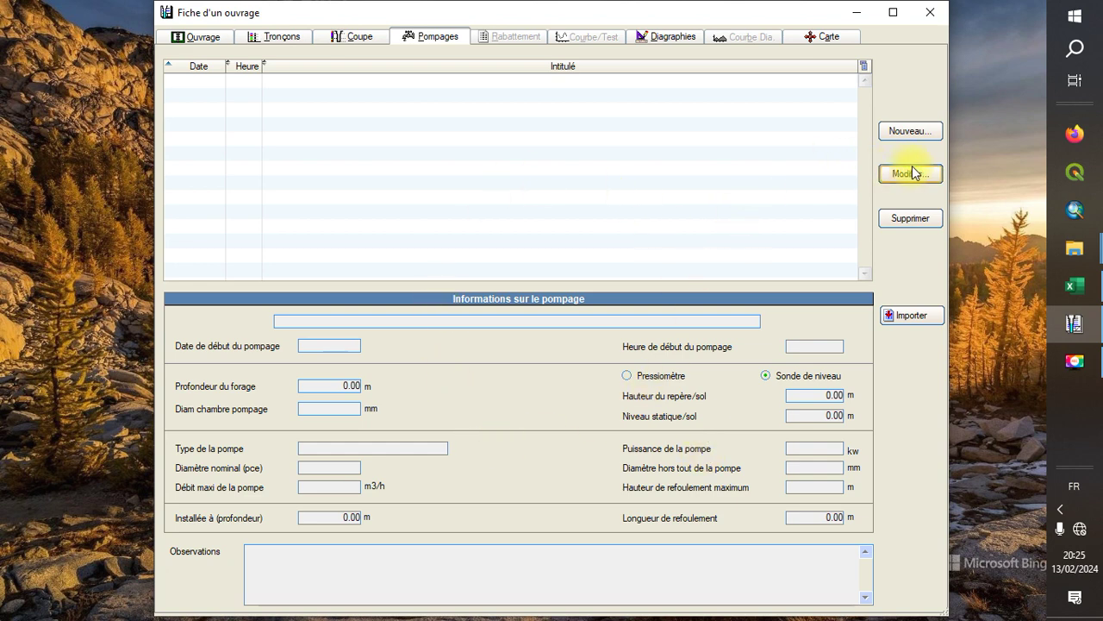
{"action": "left_click", "coordinate": [892, 134]}
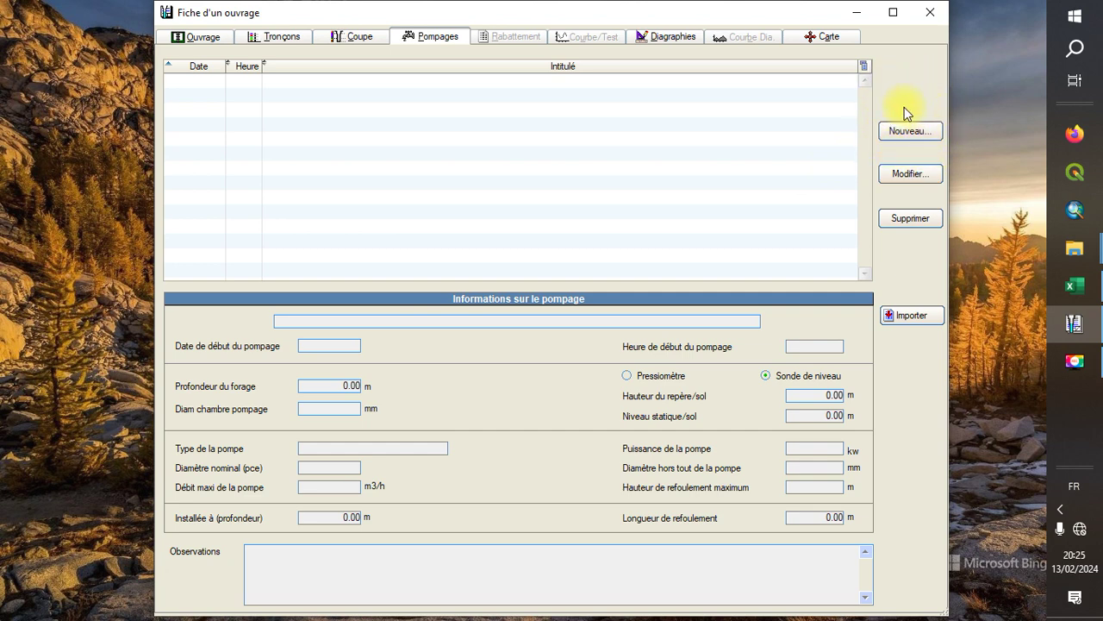
{"action": "left_click", "coordinate": [907, 131]}
{"action": "left_click", "coordinate": [925, 137]}
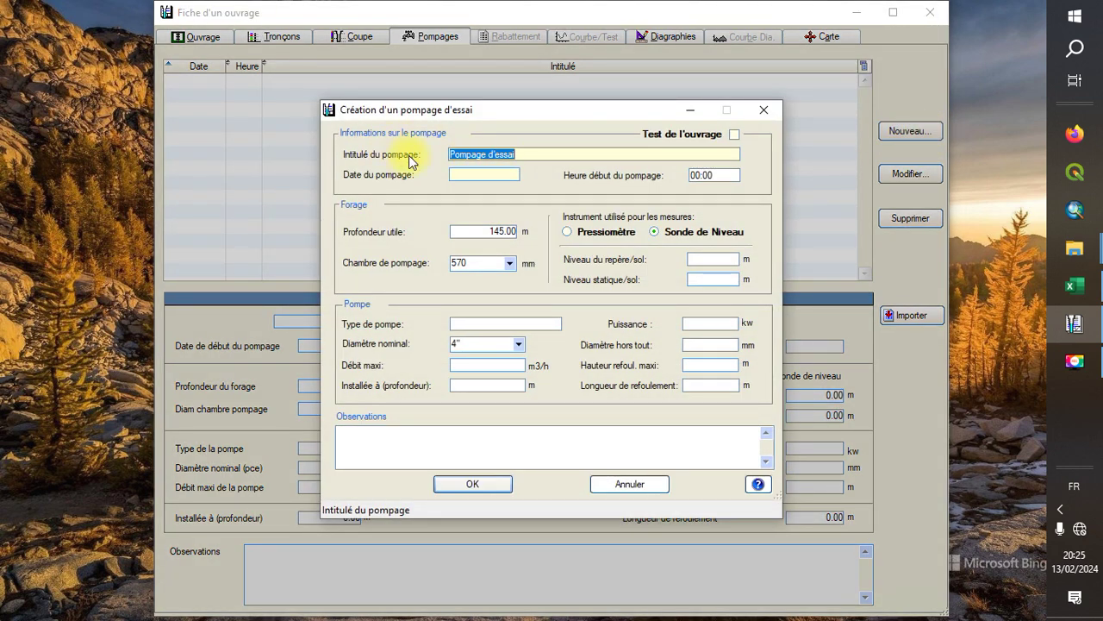
{"action": "left_click", "coordinate": [526, 153]}
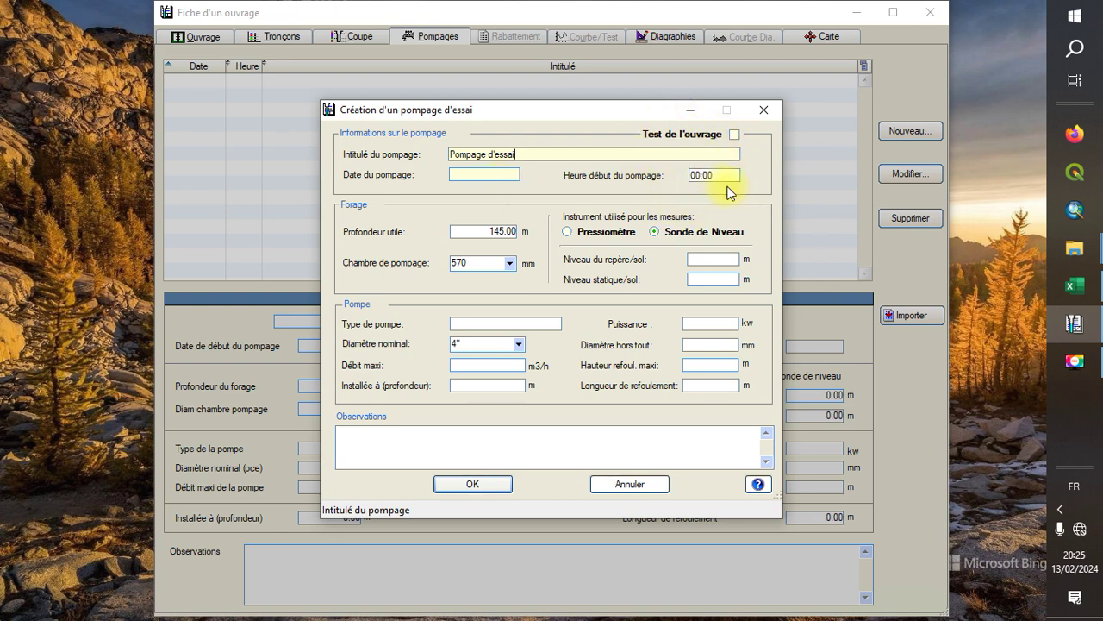
Consult sheet Feuil6 in Excel, and set the pumping test's date to 06/08/2018 and its start time to 15:20
{"action": "left_click", "coordinate": [1071, 289]}
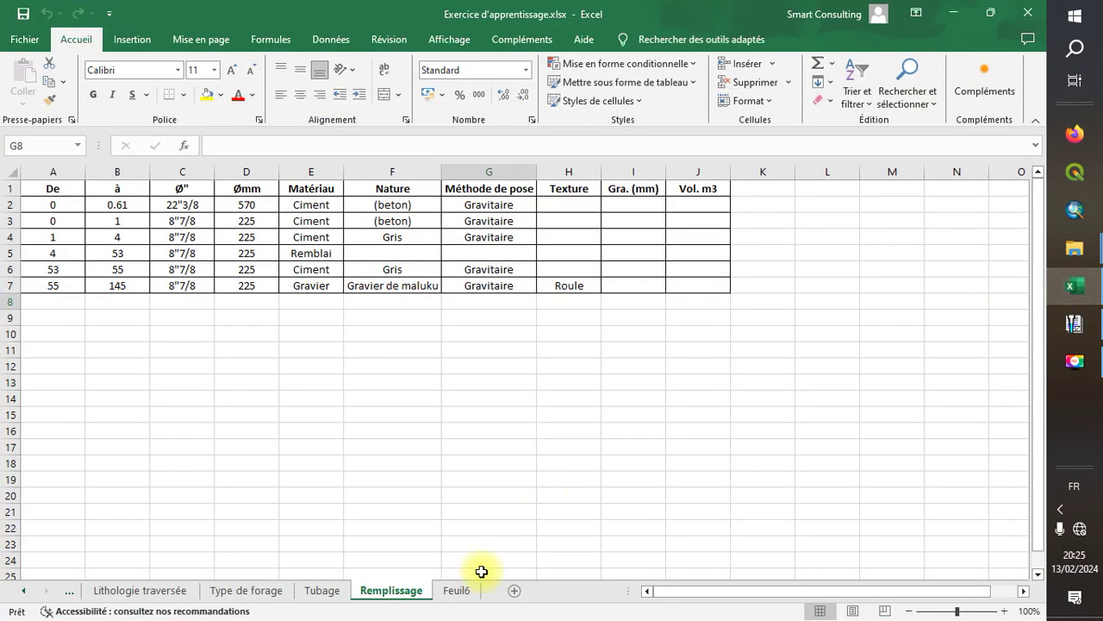
{"action": "left_click", "coordinate": [456, 595]}
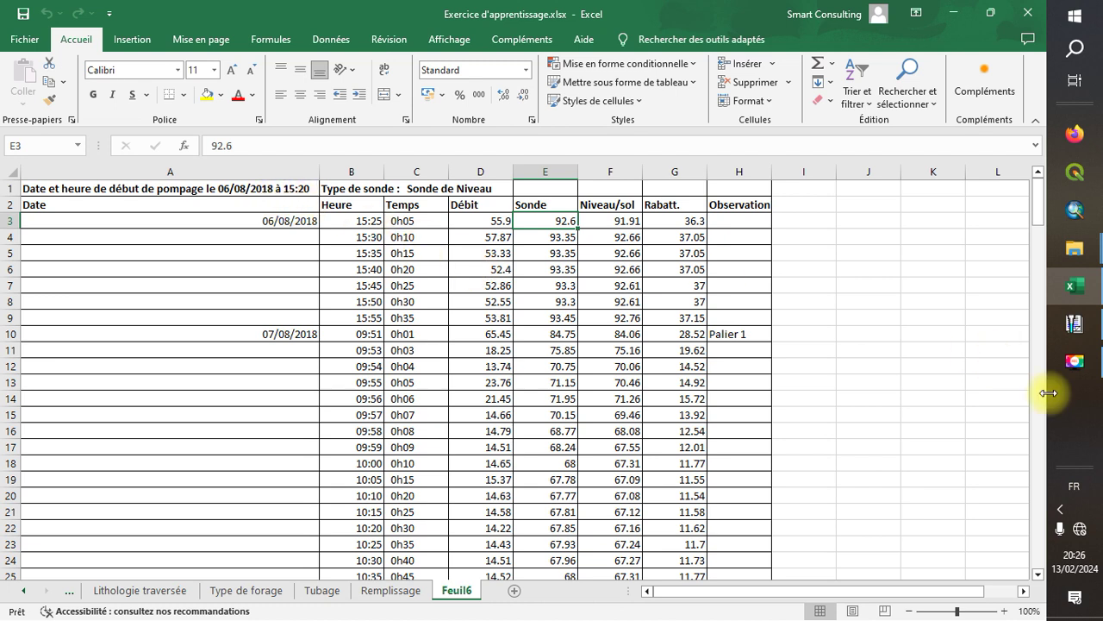
{"action": "left_click", "coordinate": [1075, 362]}
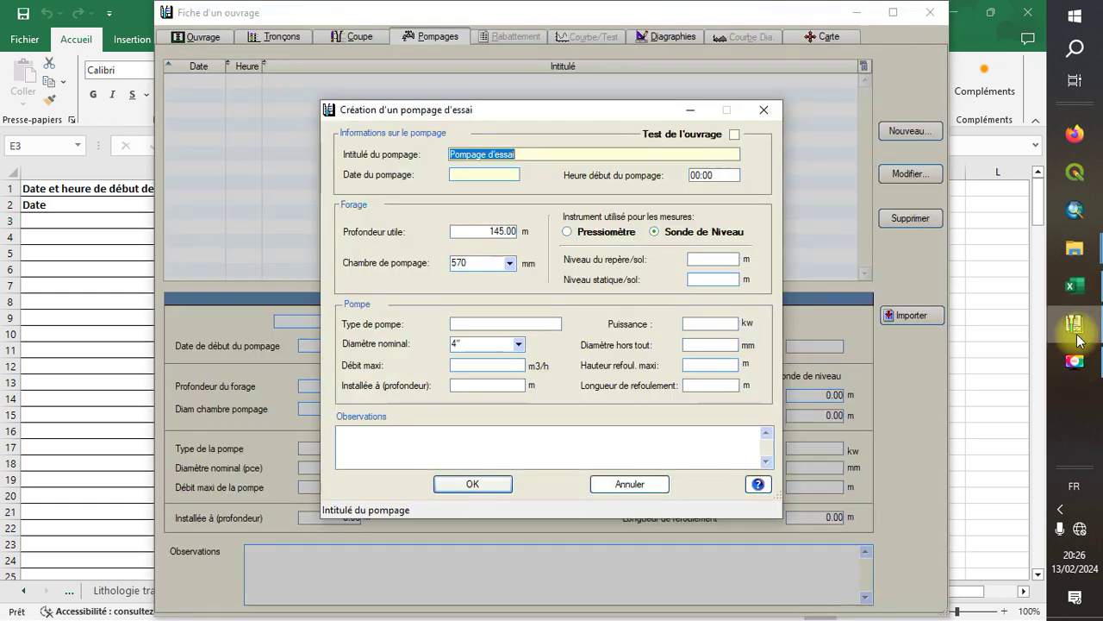
{"action": "left_click", "coordinate": [509, 176]}
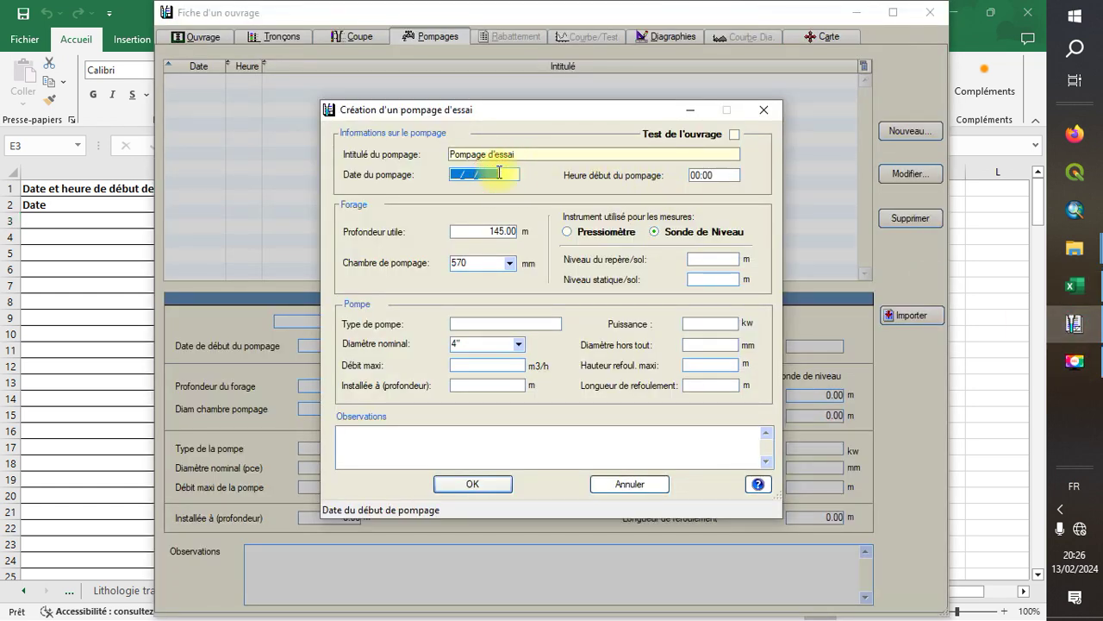
{"action": "type", "text": "06/08/2018"}
{"action": "left_click", "coordinate": [715, 175]}
{"action": "type", "text": "15:20"}
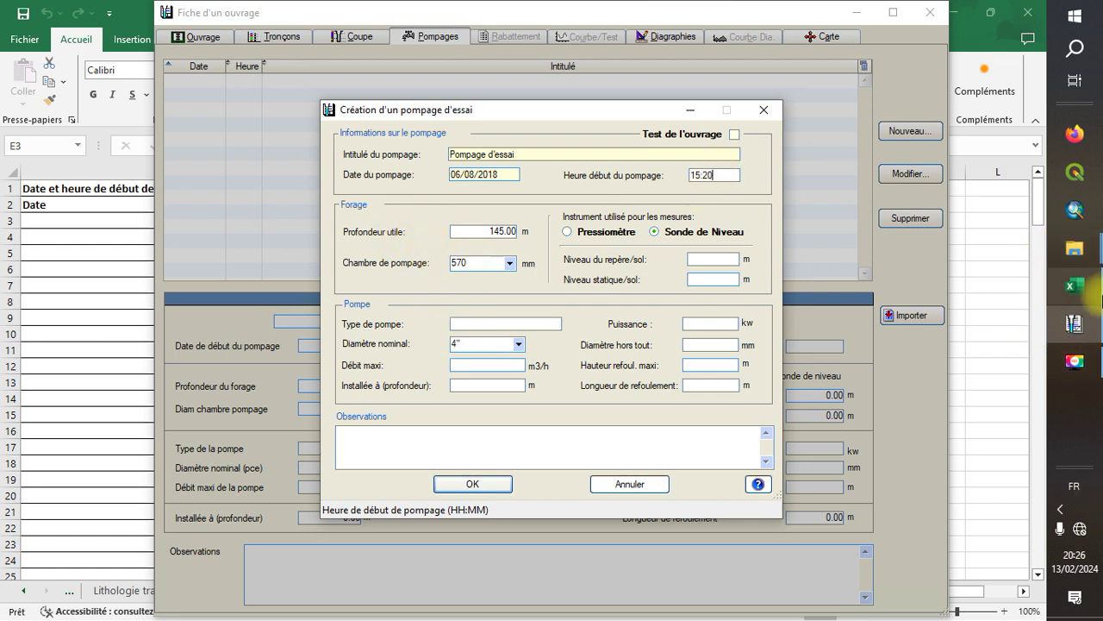
Consult the Description de l'ouvrage sheet in Excel, and set the pumping test's pump chamber diameter to 225 mm
{"action": "mouse_move", "coordinate": [1087, 289]}
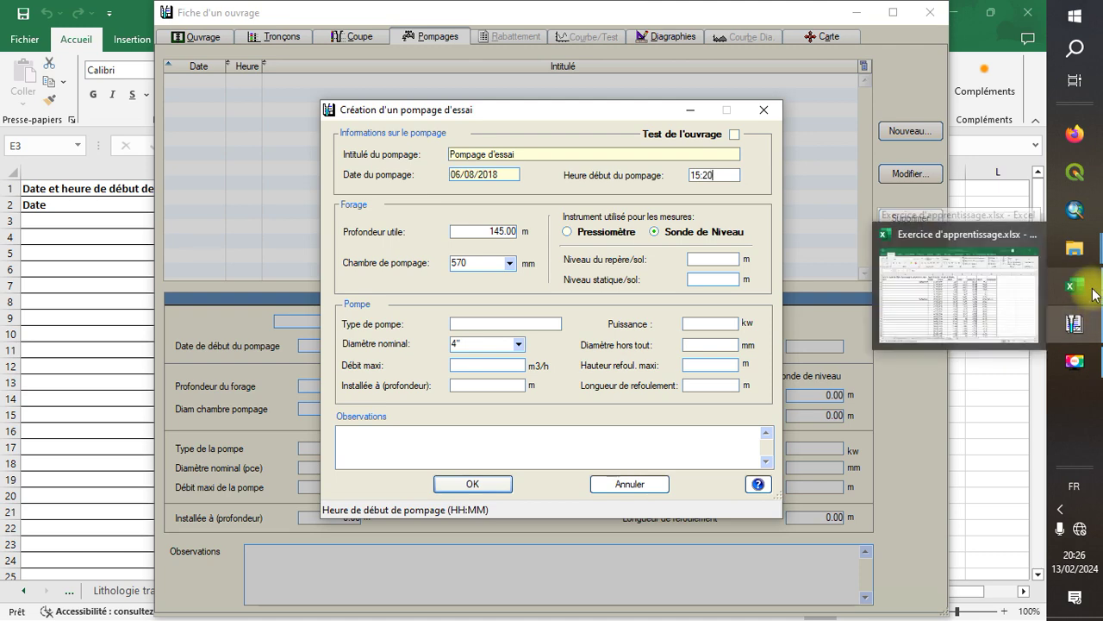
{"action": "left_click", "coordinate": [986, 290]}
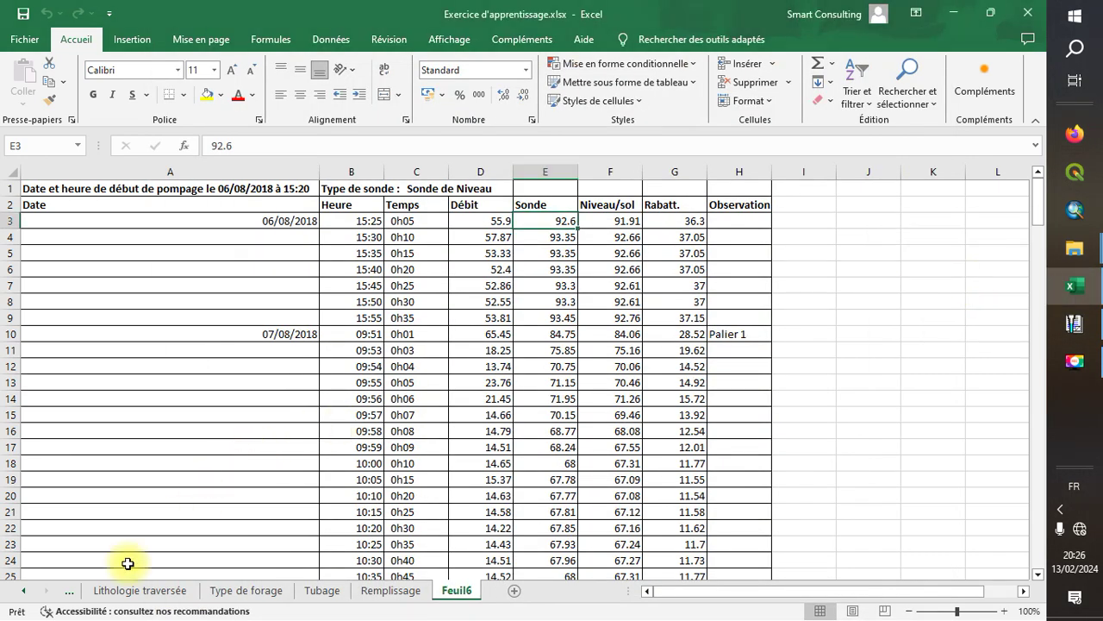
{"action": "left_click", "coordinate": [59, 594]}
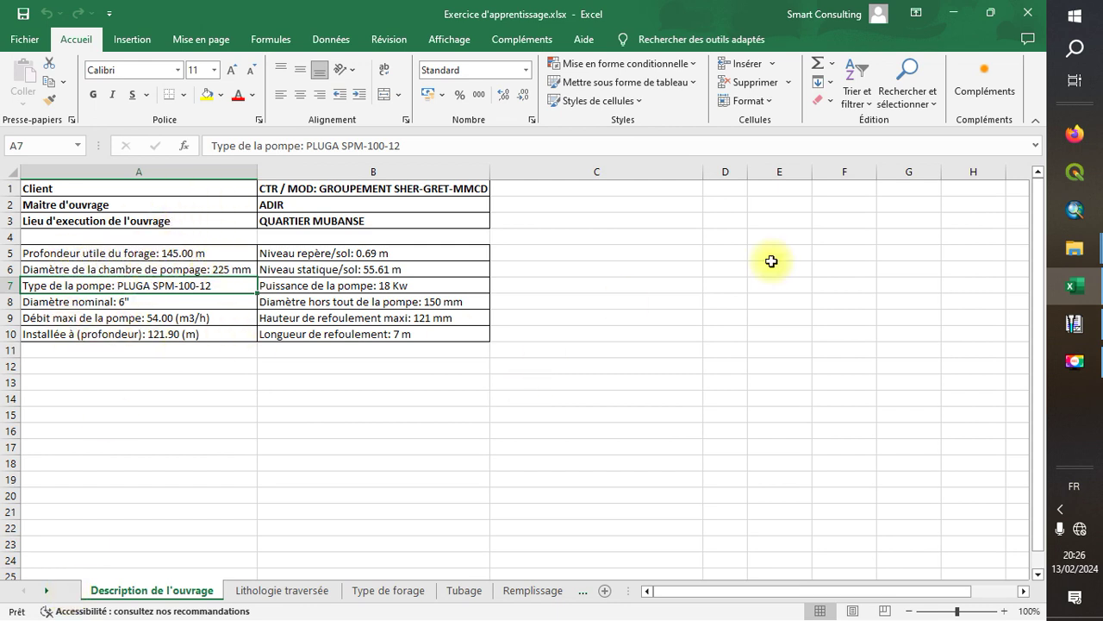
{"action": "left_click", "coordinate": [1075, 324]}
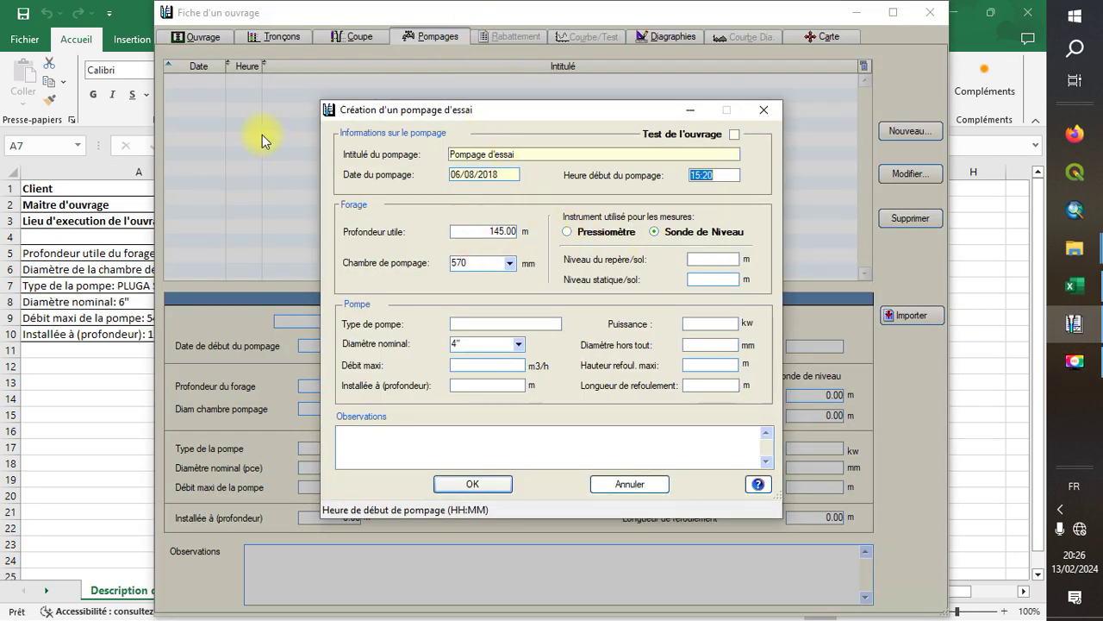
{"action": "left_click", "coordinate": [1081, 286]}
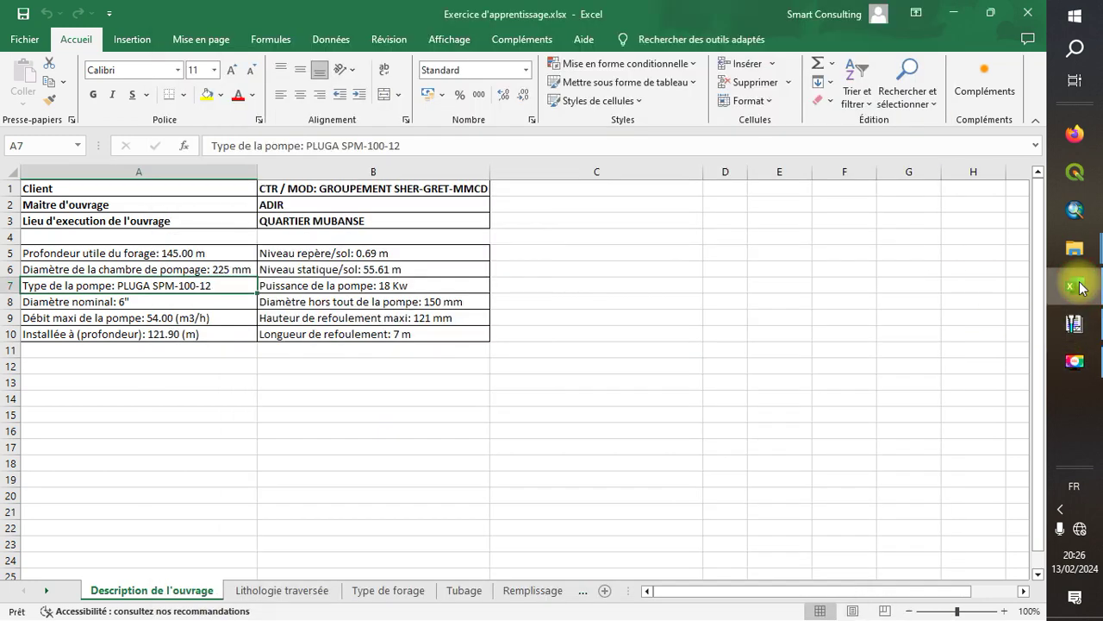
{"action": "left_click", "coordinate": [1080, 286]}
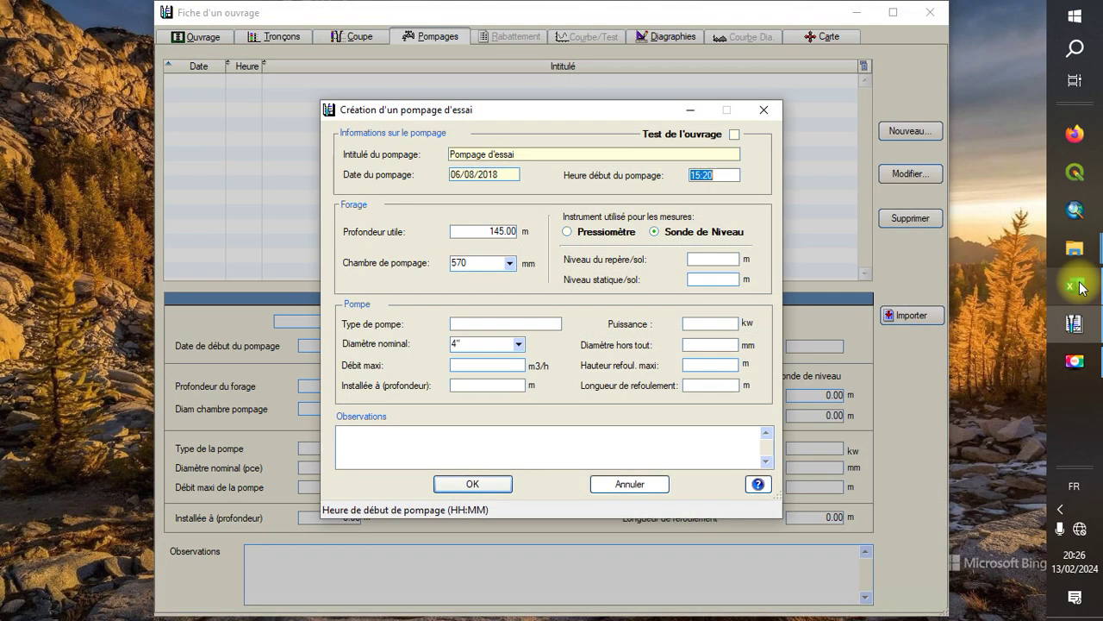
{"action": "left_click", "coordinate": [485, 265]}
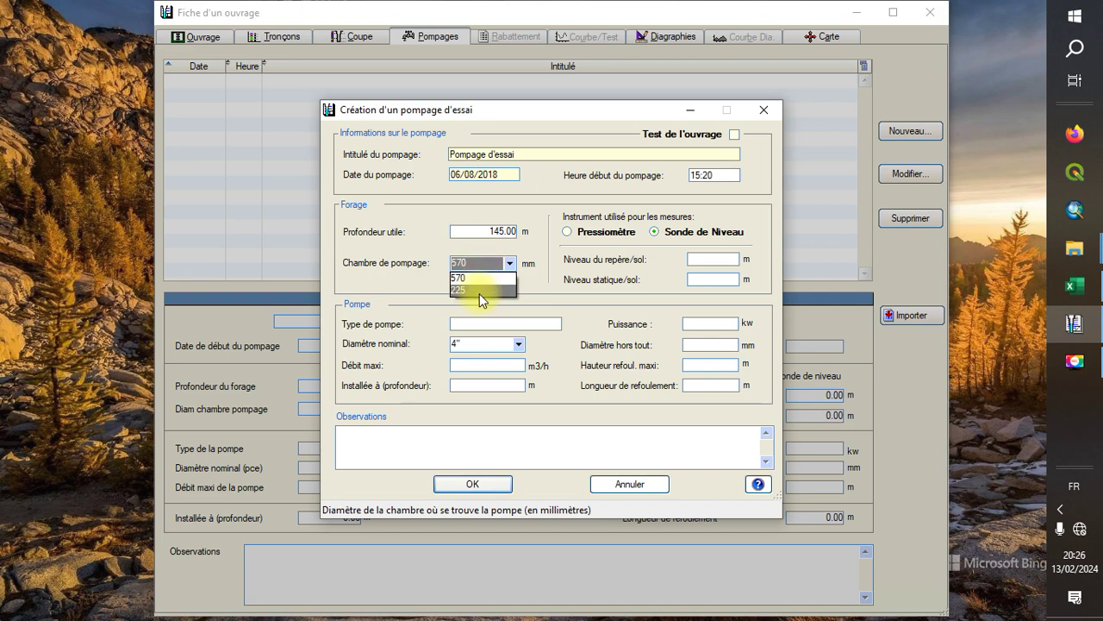
{"action": "left_click", "coordinate": [476, 294]}
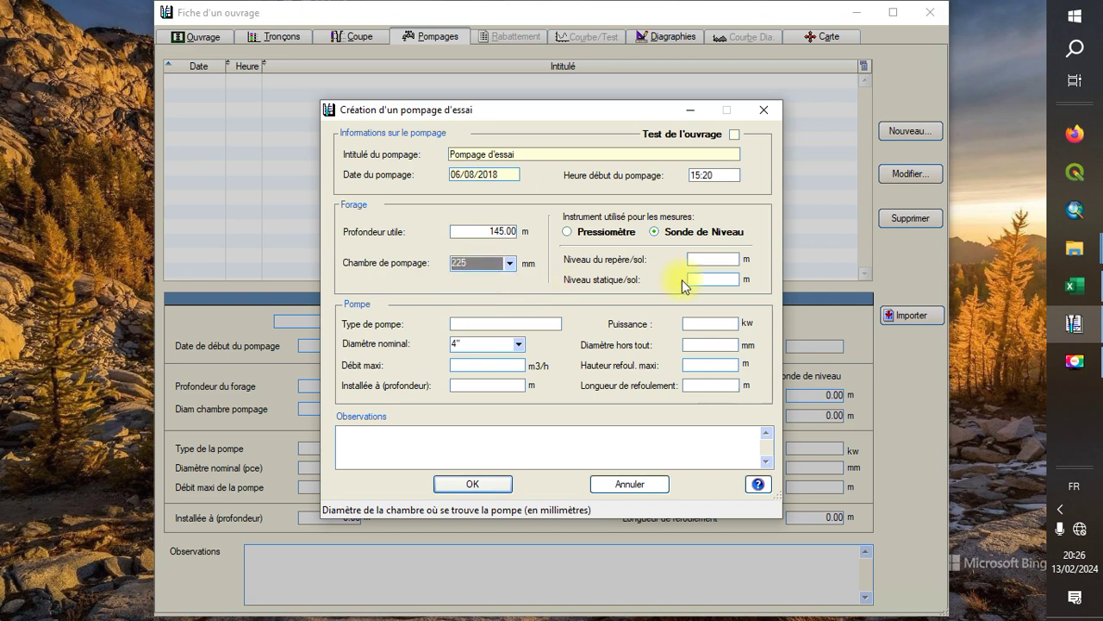
Switch to Excel and copy the pump type PLUGA SPM-100-12 from cell A7 of the Description de l'ouvrage sheet
{"action": "left_click", "coordinate": [1075, 286]}
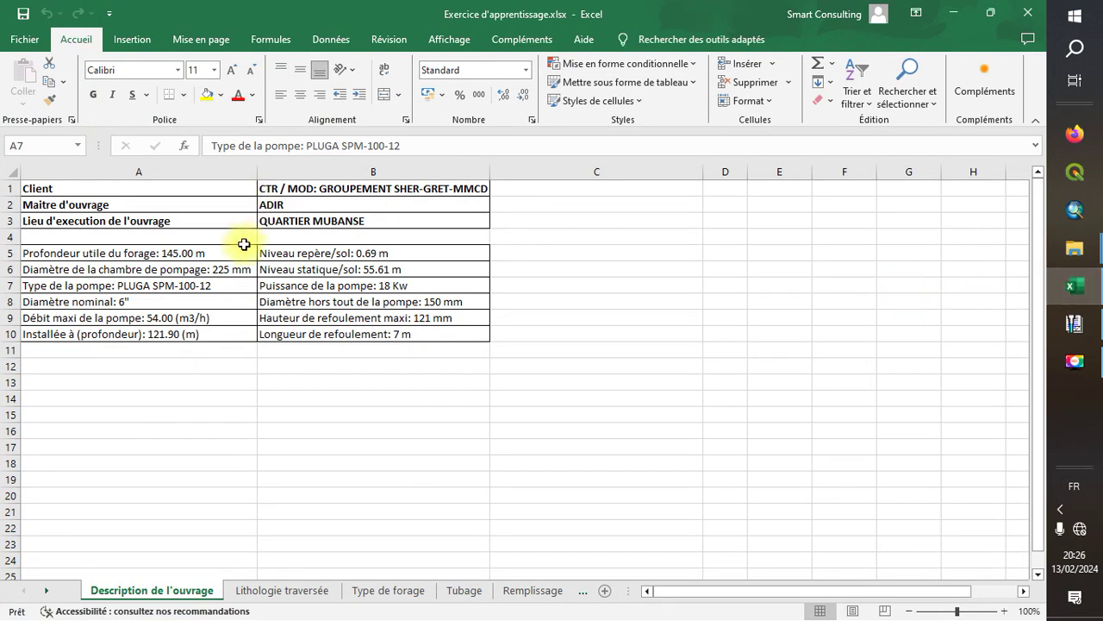
{"action": "double_click", "coordinate": [212, 285]}
{"action": "left_click_drag", "start_coordinate": [213, 286], "coordinate": [119, 285]}
{"action": "key", "text": "ctrl+c"}
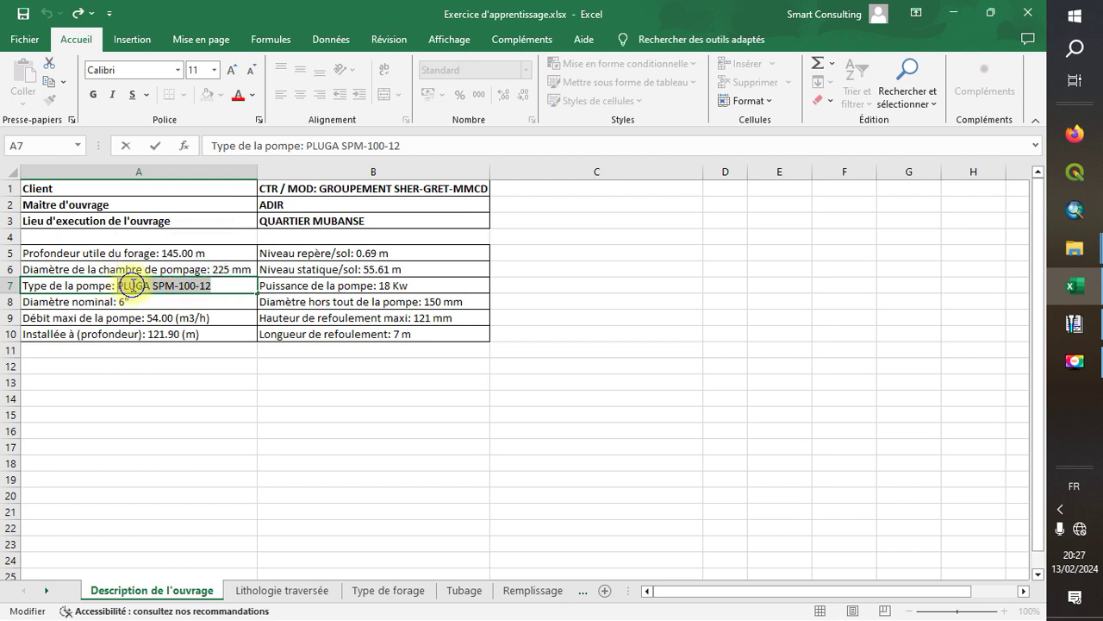
{"action": "right_click", "coordinate": [129, 286]}
{"action": "left_click", "coordinate": [171, 324]}
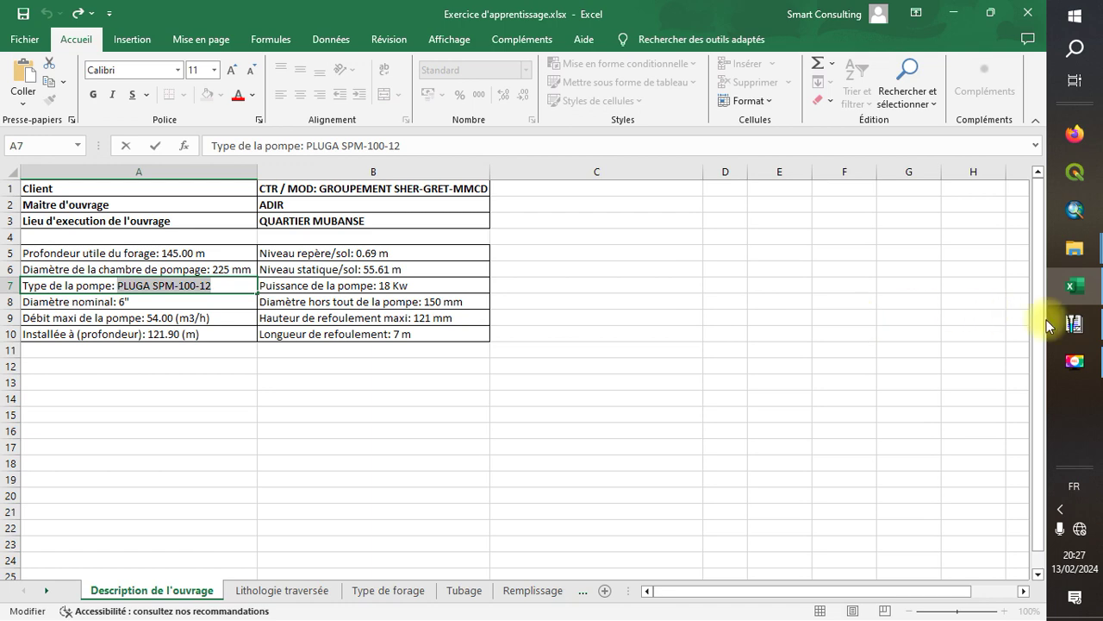
Back in the pumping test form, paste PLUGA SPM-100-12 as the pump type and set the nominal diameter to 6"
{"action": "left_click", "coordinate": [1073, 332]}
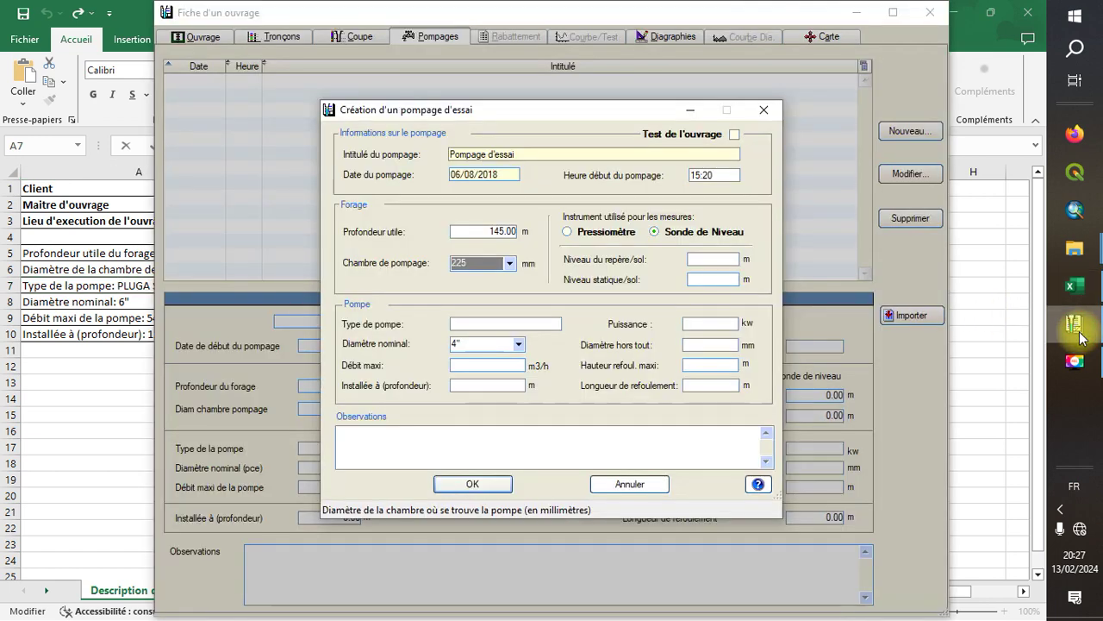
{"action": "left_click", "coordinate": [496, 325]}
{"action": "right_click", "coordinate": [496, 325]}
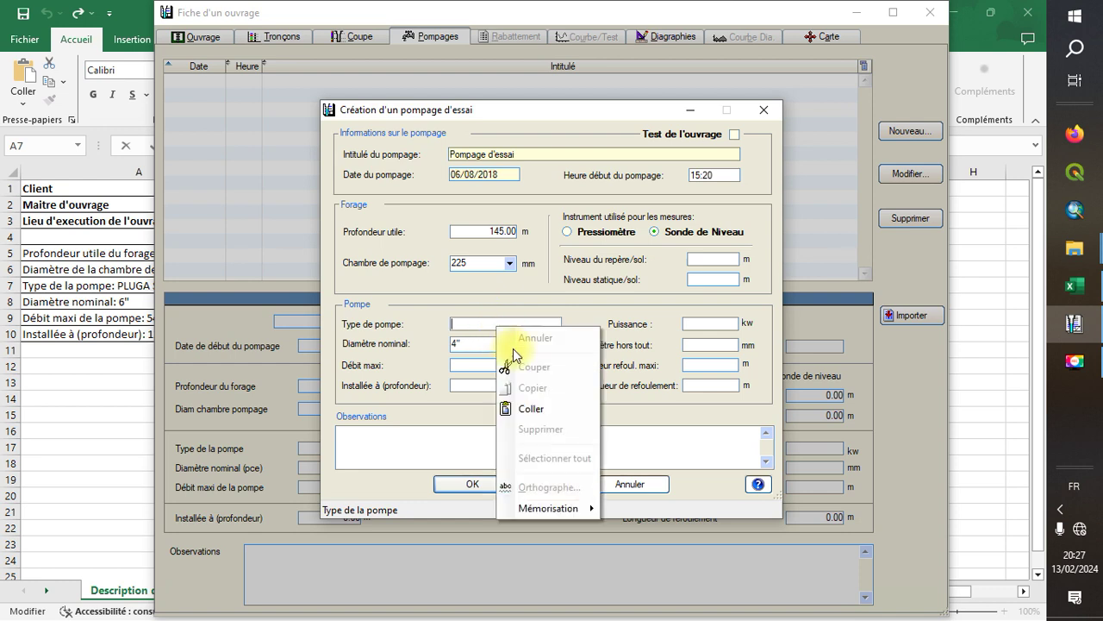
{"action": "left_click", "coordinate": [544, 406]}
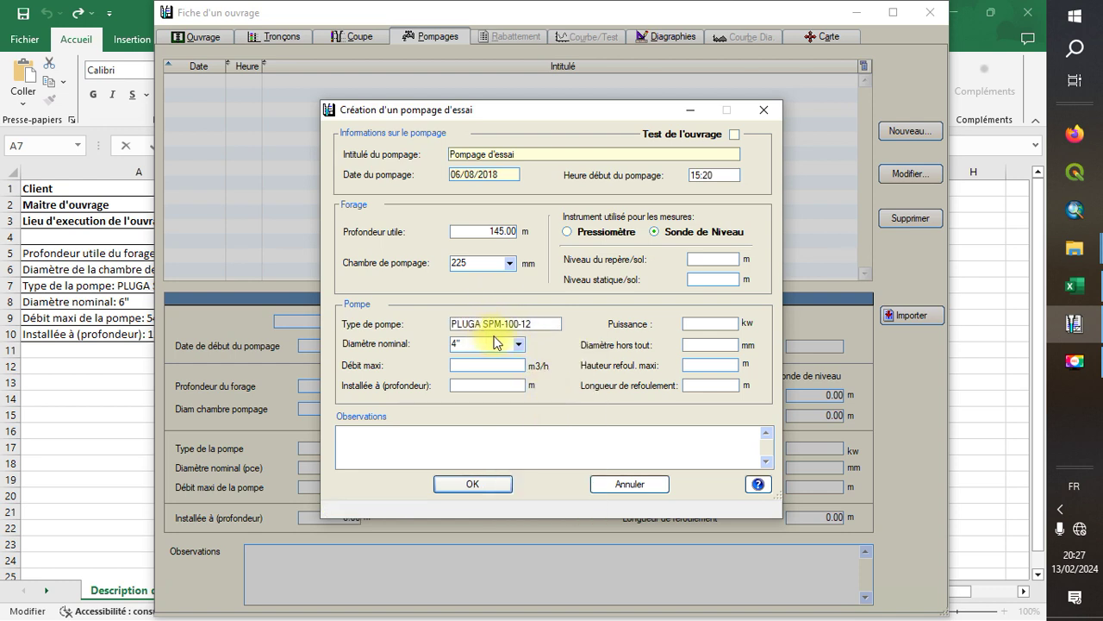
{"action": "left_click", "coordinate": [520, 323]}
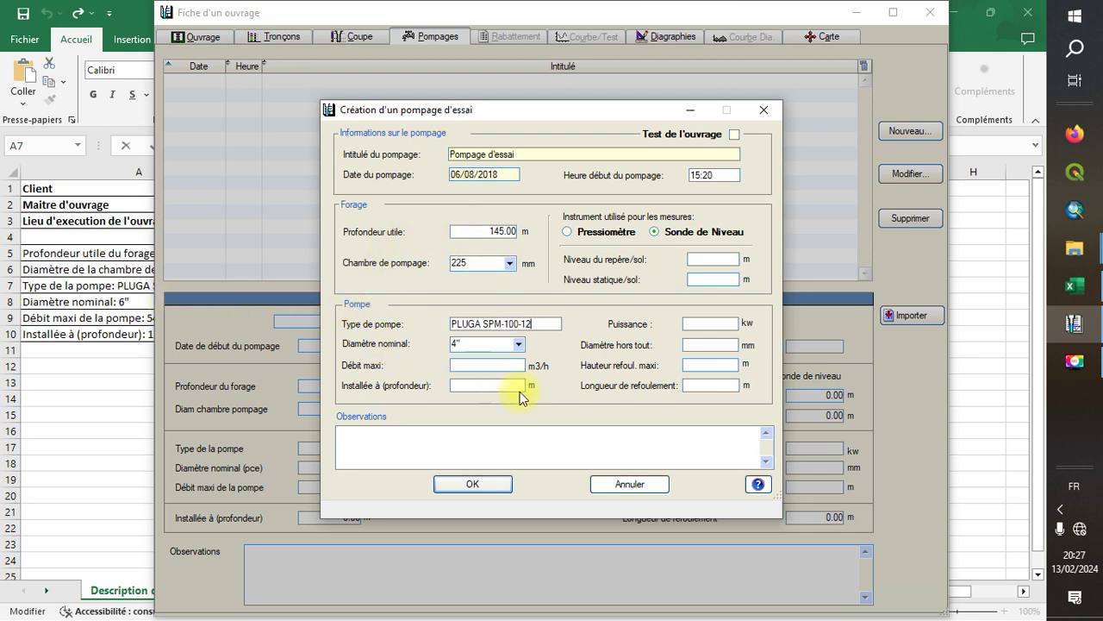
{"action": "left_click", "coordinate": [519, 345]}
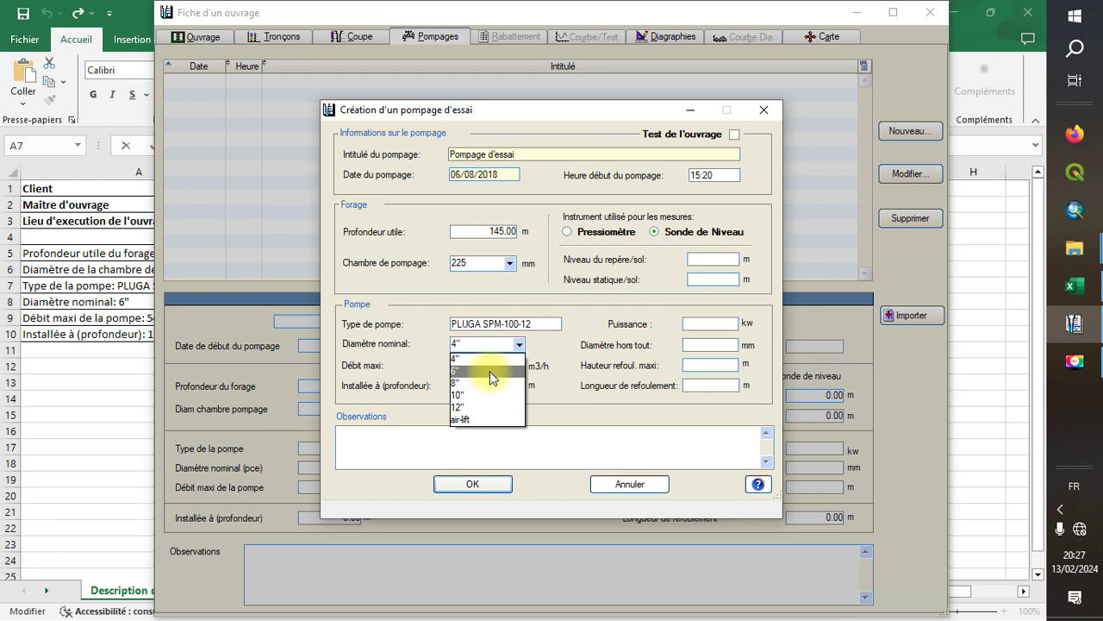
{"action": "left_click", "coordinate": [489, 370]}
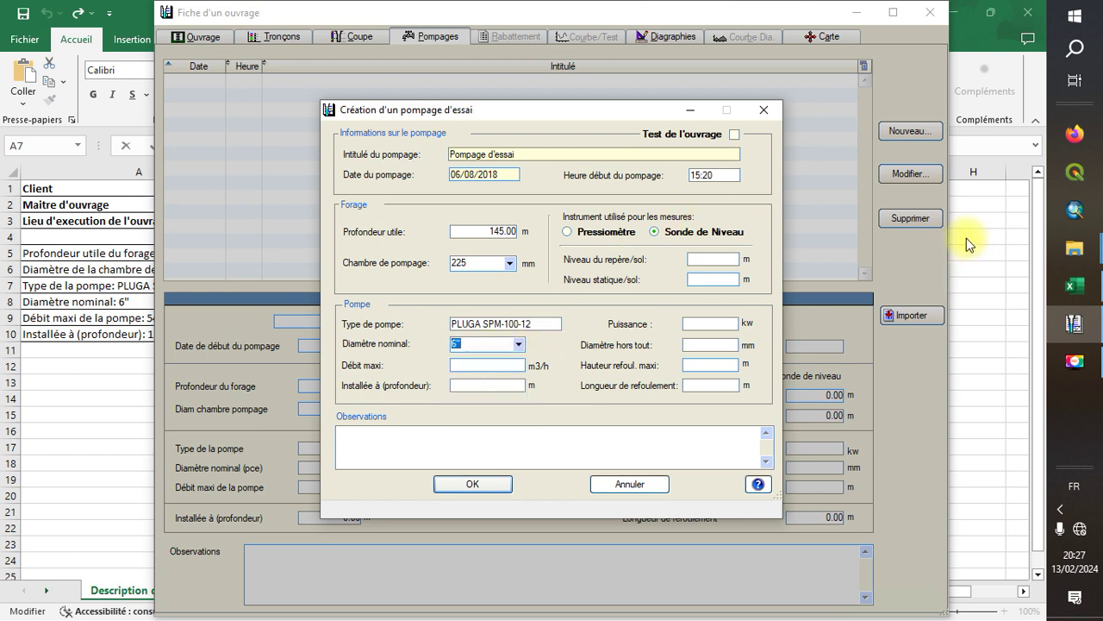
Consult the Description de l'ouvrage sheet in Excel, and set the pump's maximum flow to 54 m3/h and its installation depth to 121.90 m
{"action": "left_click", "coordinate": [1092, 290]}
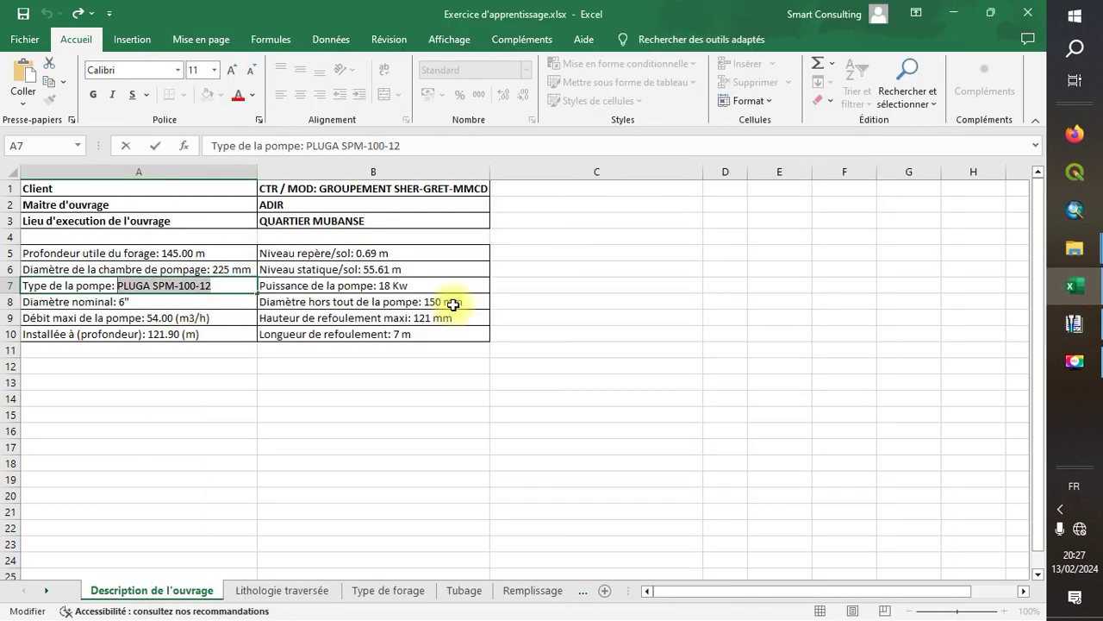
{"action": "left_click", "coordinate": [1074, 324]}
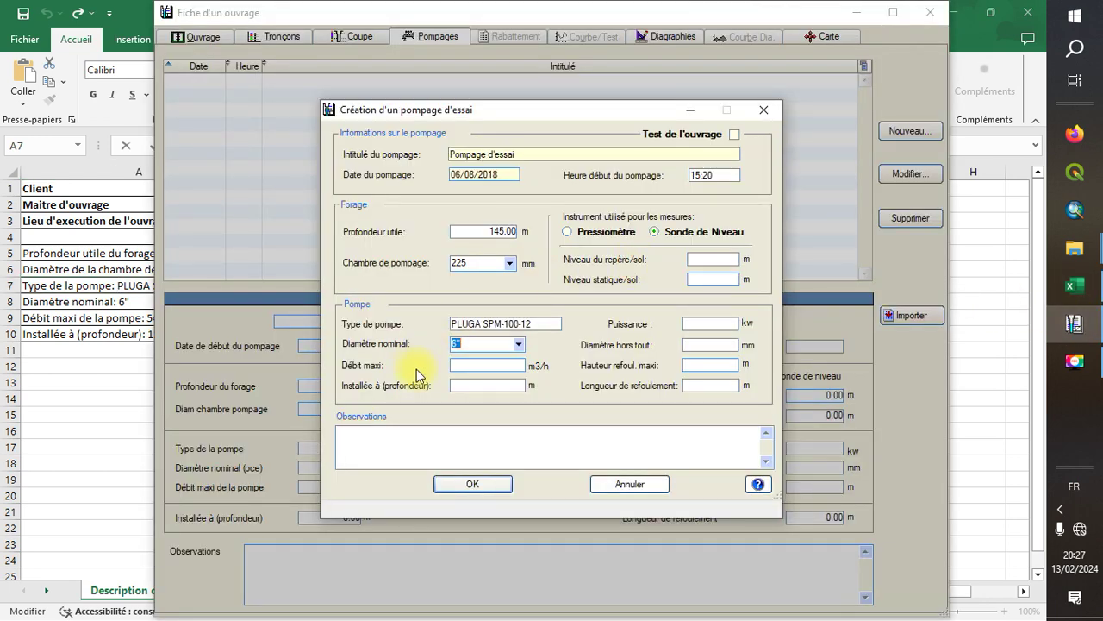
{"action": "left_click", "coordinate": [469, 365]}
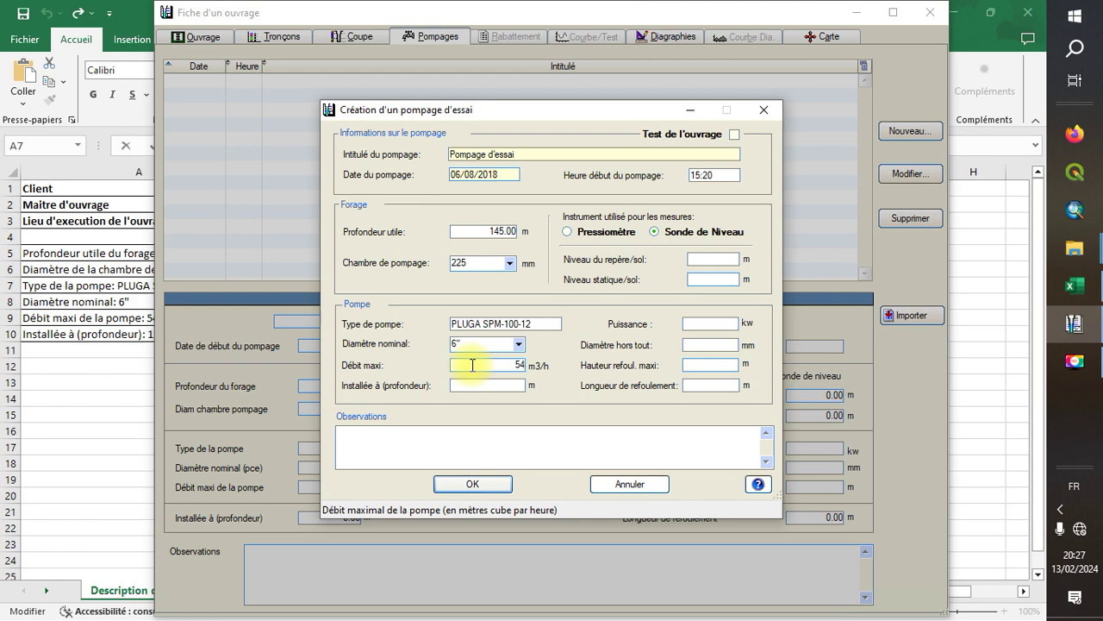
{"action": "left_click", "coordinate": [88, 420]}
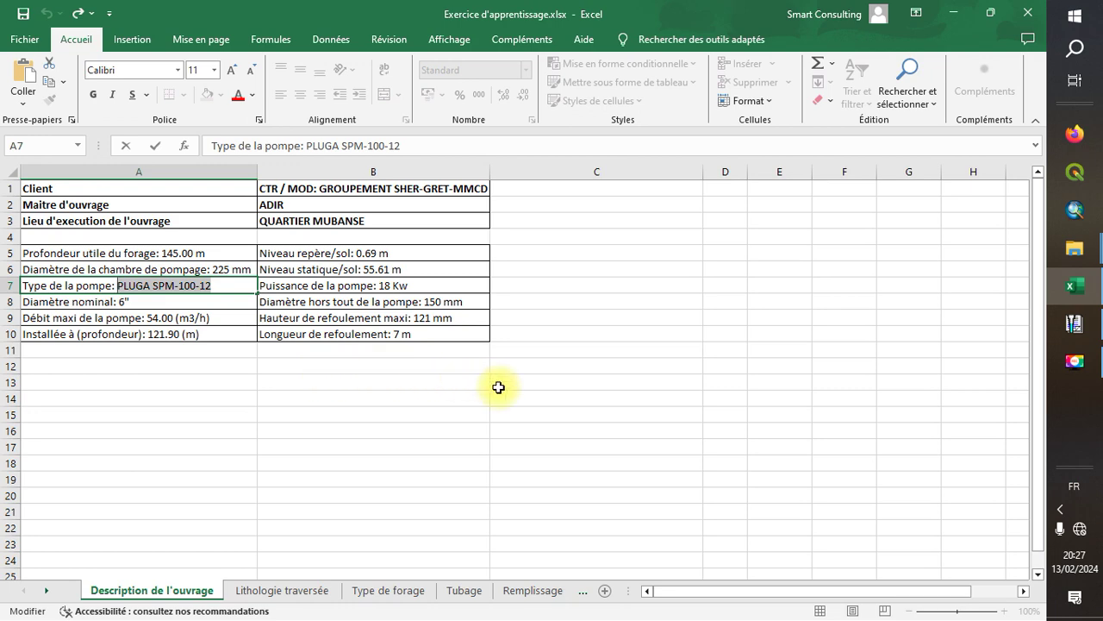
{"action": "left_click", "coordinate": [1075, 324]}
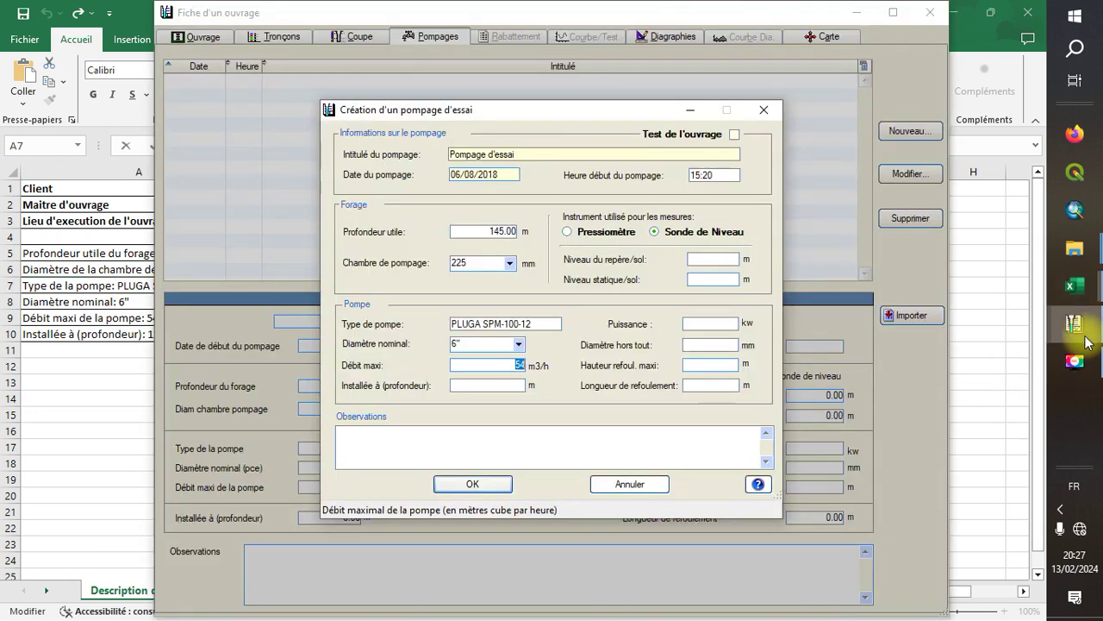
{"action": "left_click", "coordinate": [501, 386]}
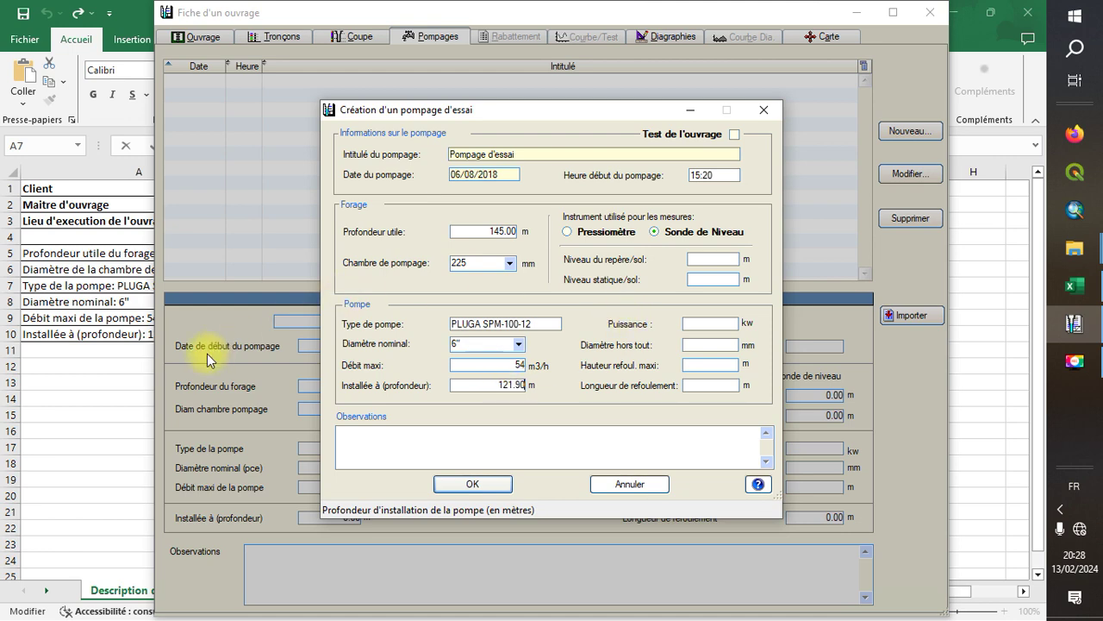
Check the pump power on the Excel sheet, and set it to 18 kW in the pumping test form
{"action": "left_click", "coordinate": [133, 389]}
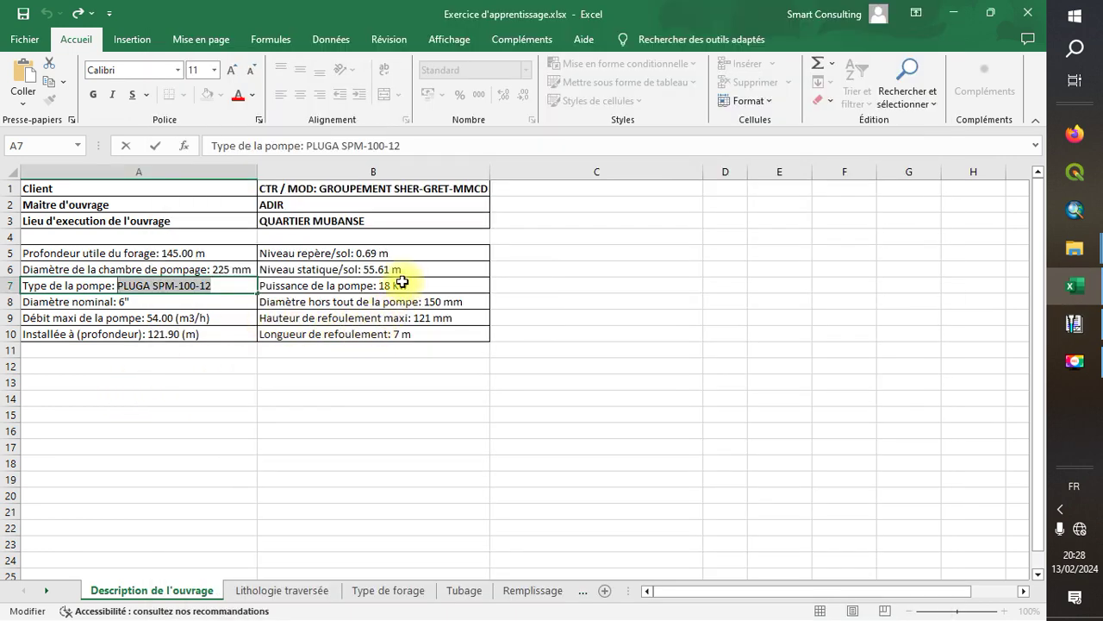
{"action": "left_click", "coordinate": [1075, 324]}
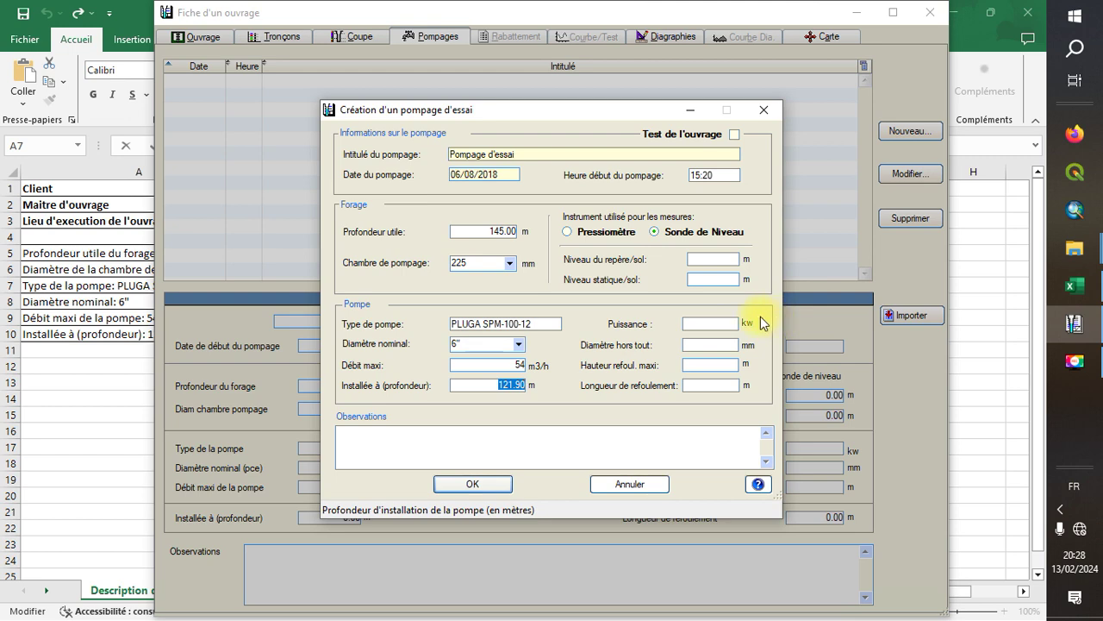
{"action": "left_click", "coordinate": [705, 324]}
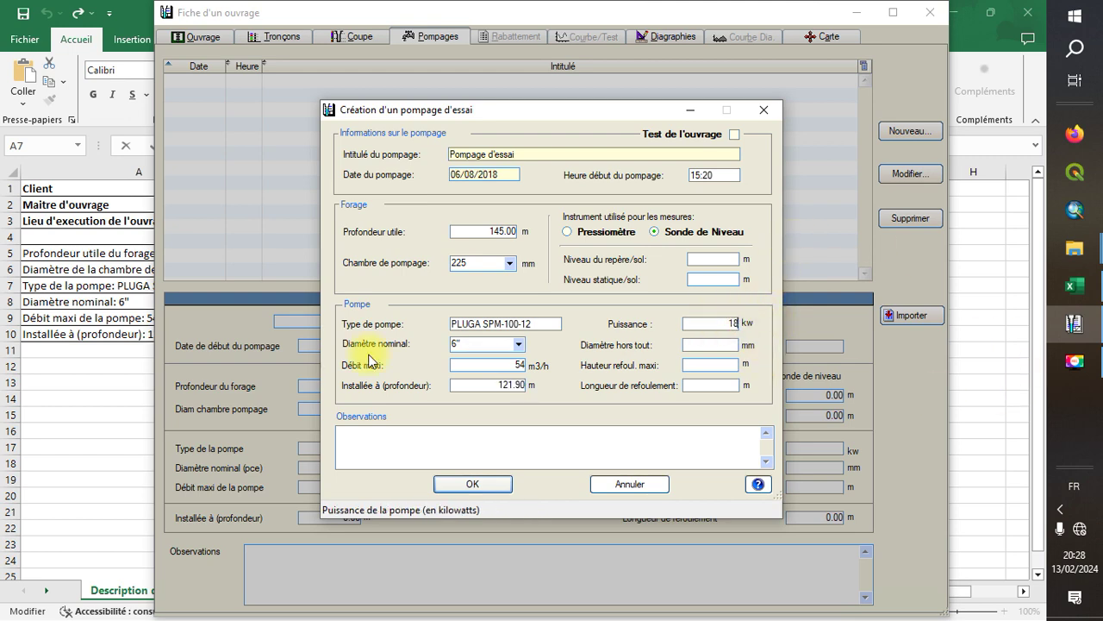
Look up the reference level in cell B5 in Excel, and set Niveau du repère/sol to 0.69 m in the pumping test form
{"action": "left_click", "coordinate": [29, 412]}
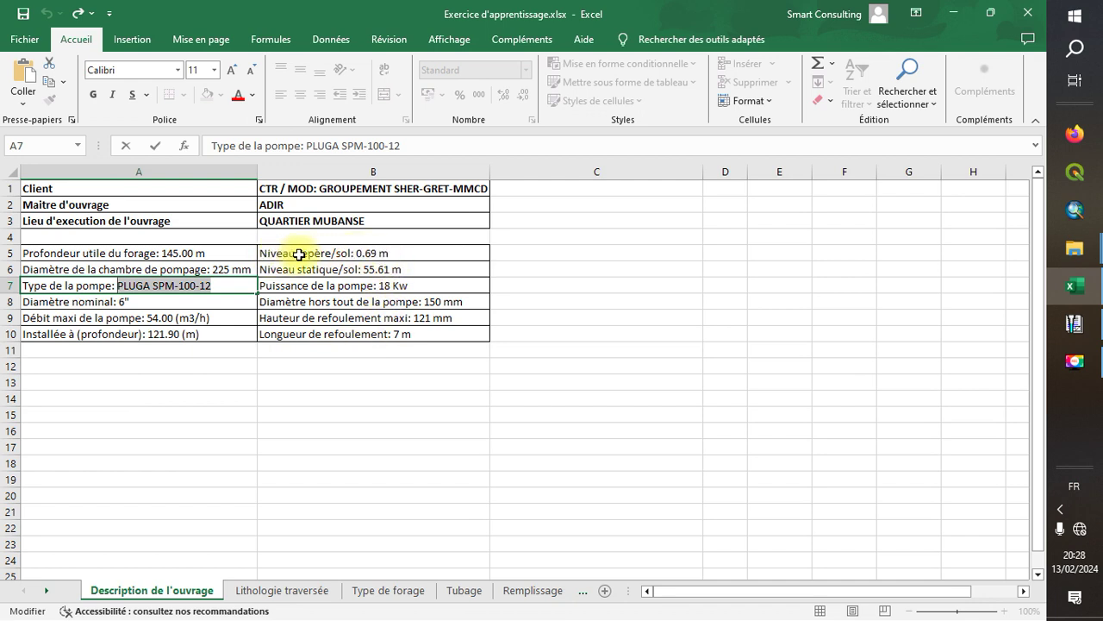
{"action": "left_click", "coordinate": [380, 254]}
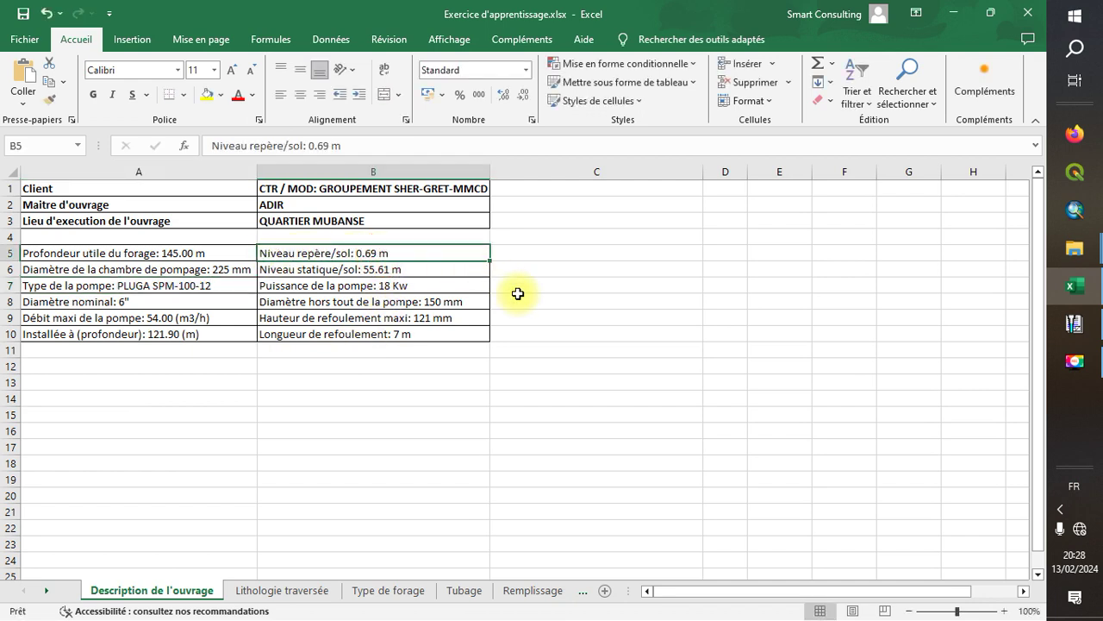
{"action": "left_click", "coordinate": [1075, 324]}
{"action": "left_click", "coordinate": [733, 257]}
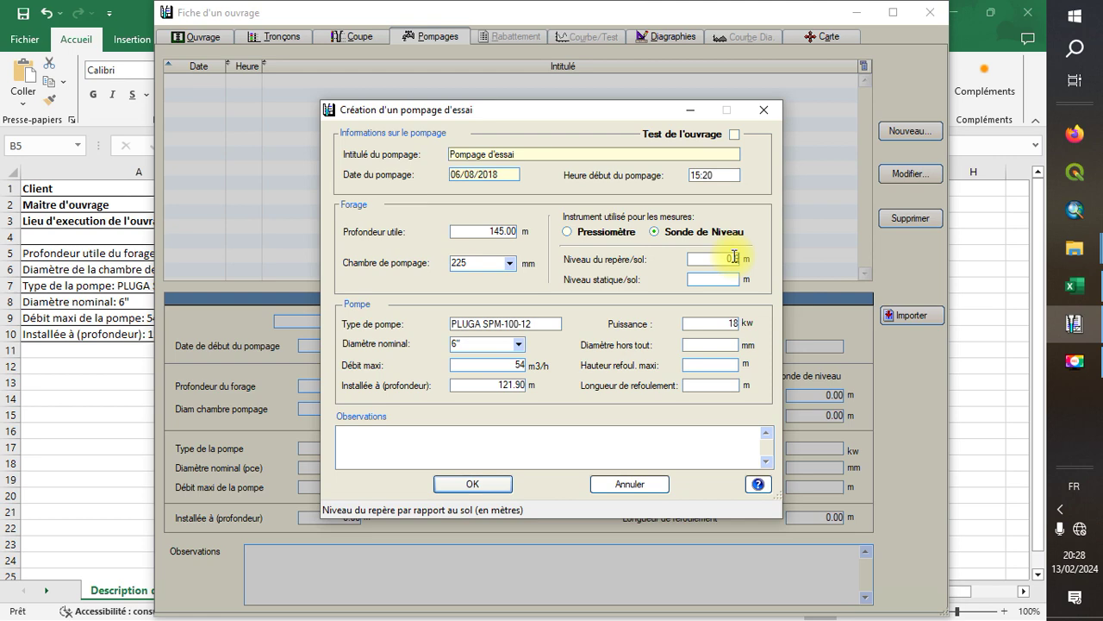
Check the static level in the Excel workbook, and set Niveau statique/sol to 55.61 m in the pumping test form
{"action": "left_click", "coordinate": [1092, 288]}
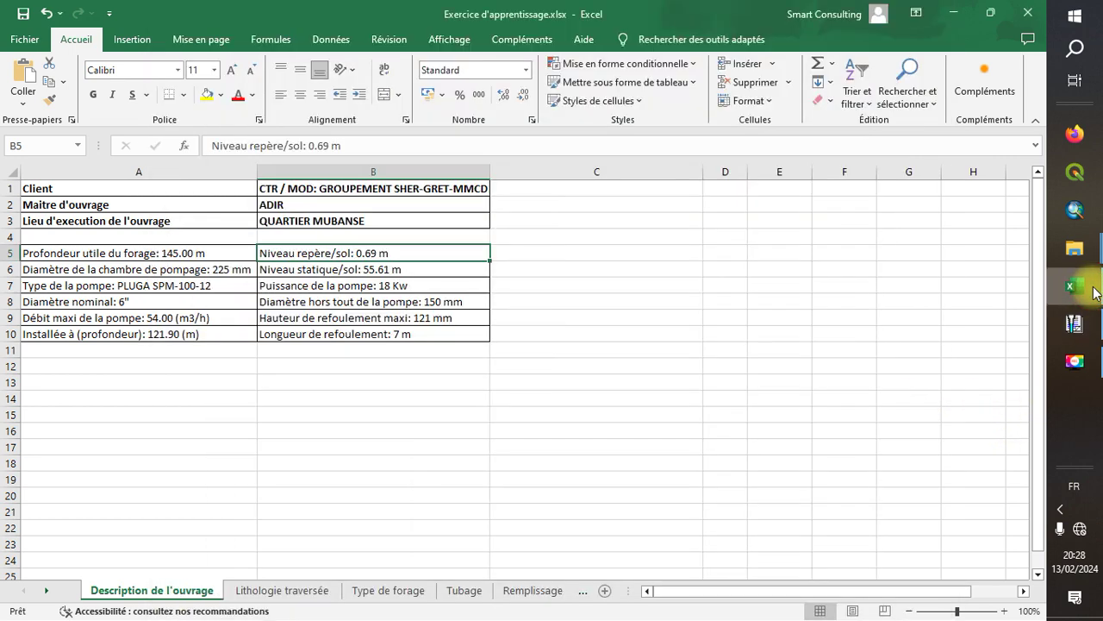
{"action": "left_click", "coordinate": [1093, 290]}
{"action": "left_click", "coordinate": [724, 280]}
{"action": "type", "text": "55.91"}
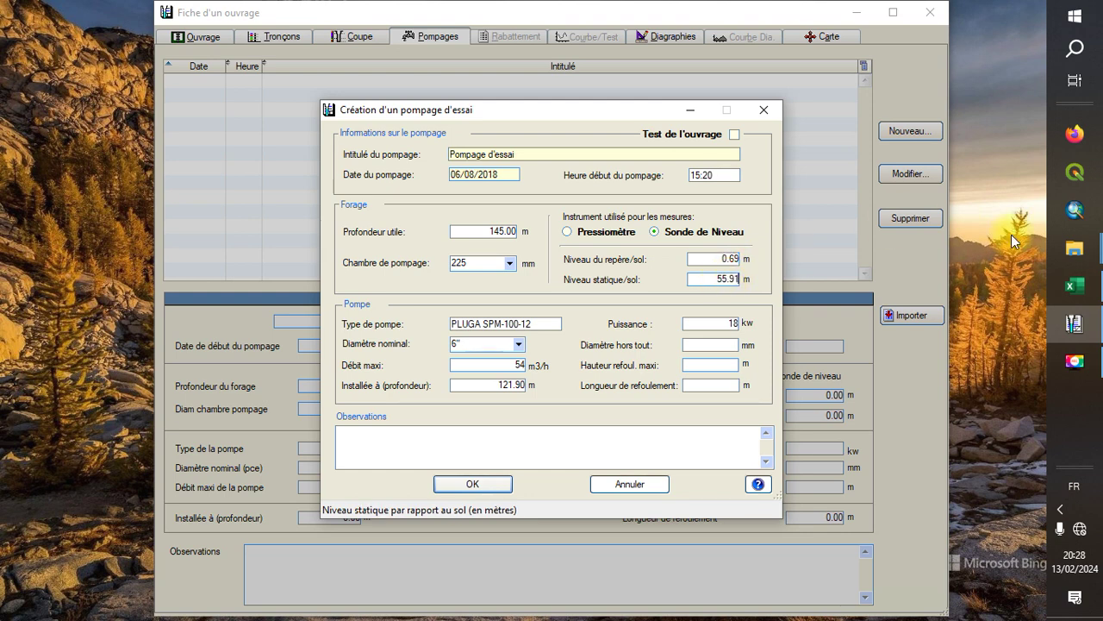
{"action": "left_click", "coordinate": [1072, 292]}
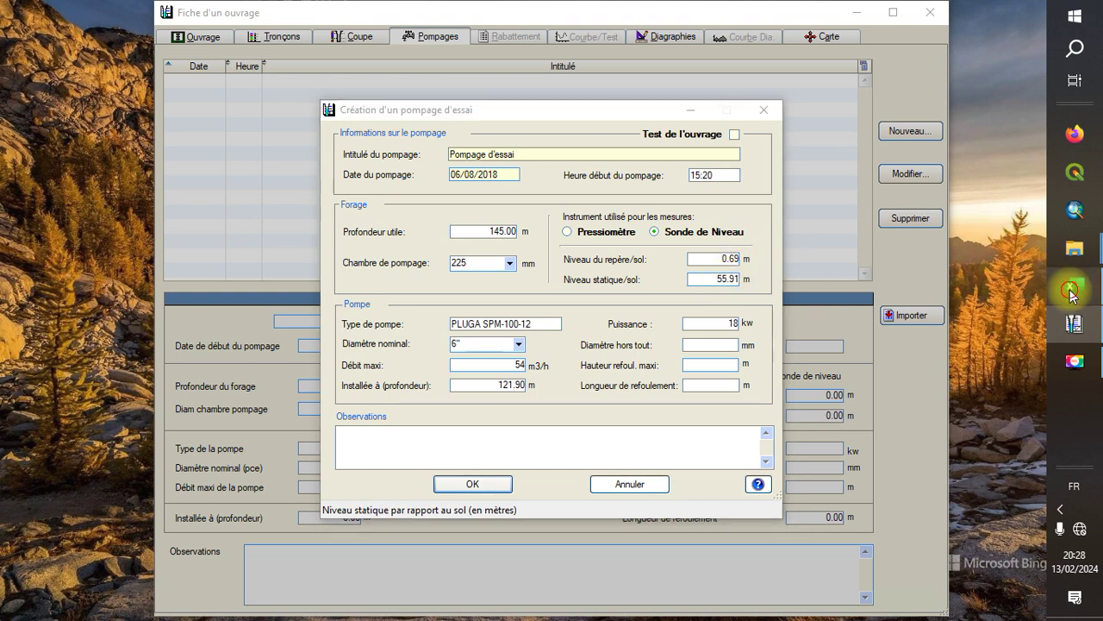
{"action": "left_click", "coordinate": [1072, 295]}
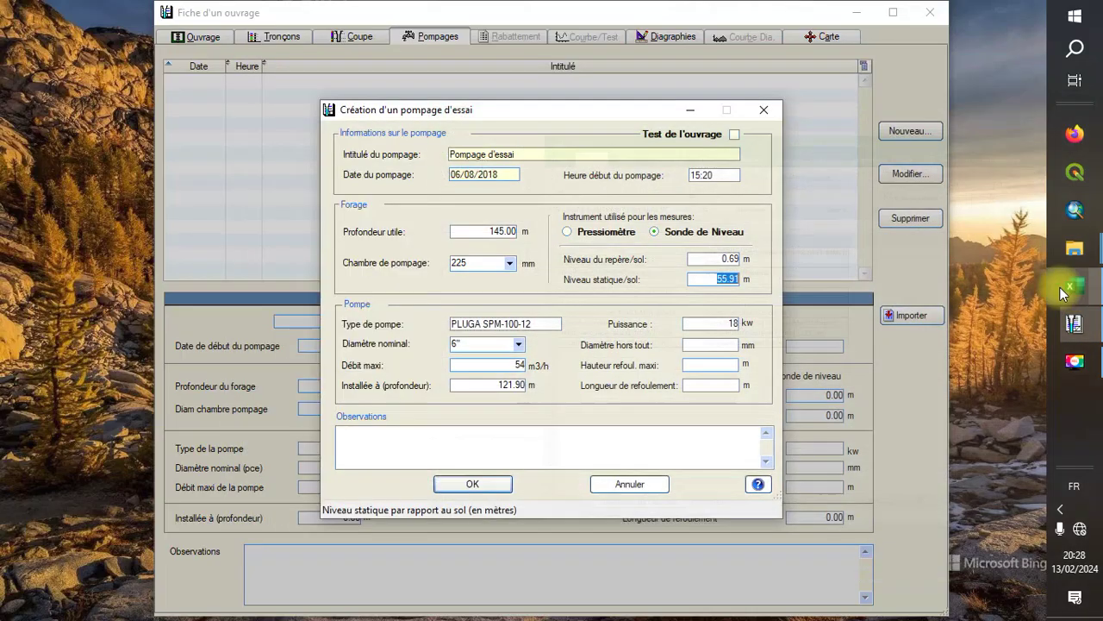
{"action": "left_click", "coordinate": [737, 278]}
{"action": "key", "text": "BackSpace"}
{"action": "key", "text": "BackSpace"}
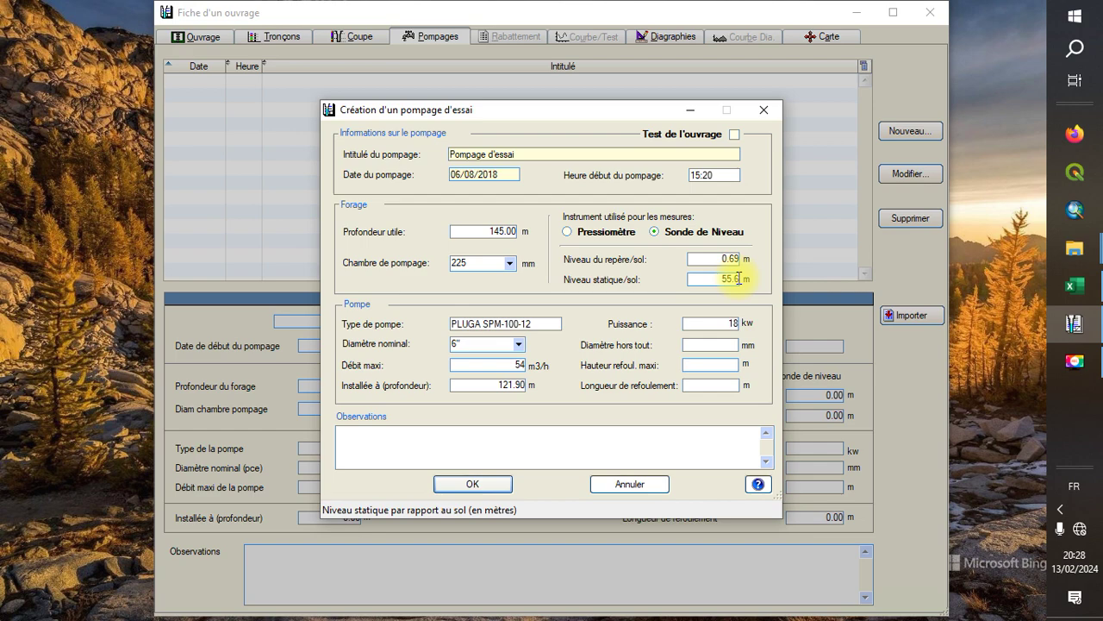
{"action": "type", "text": "61"}
Consult the Excel sheet, and set the pump's overall diameter to 150 mm and its maximum discharge height to 121 m
{"action": "left_click", "coordinate": [1072, 288]}
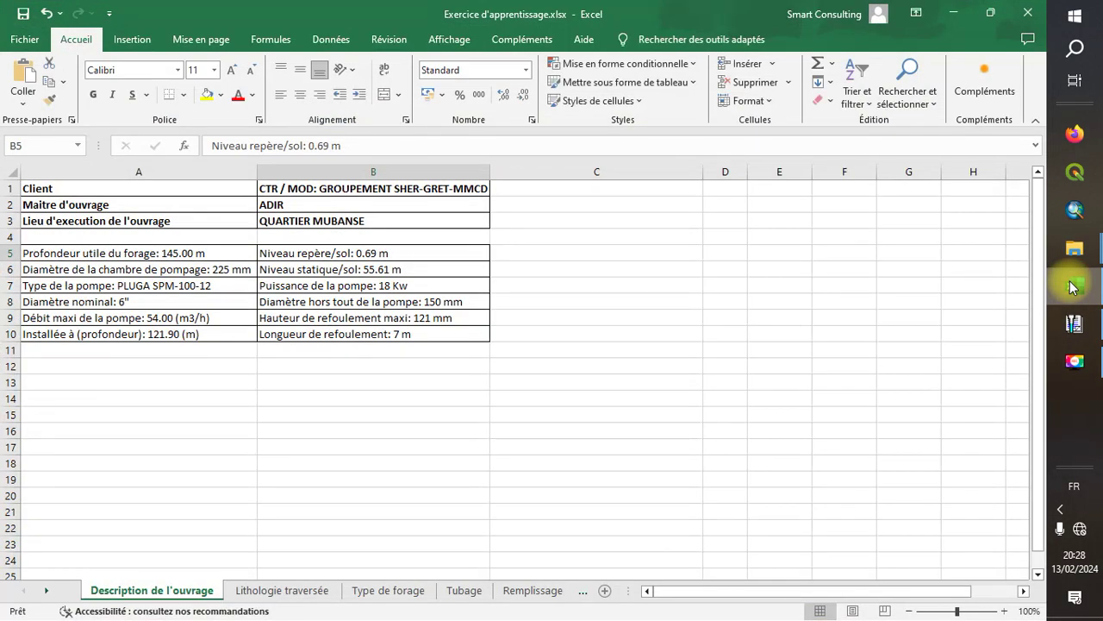
{"action": "left_click", "coordinate": [1073, 288]}
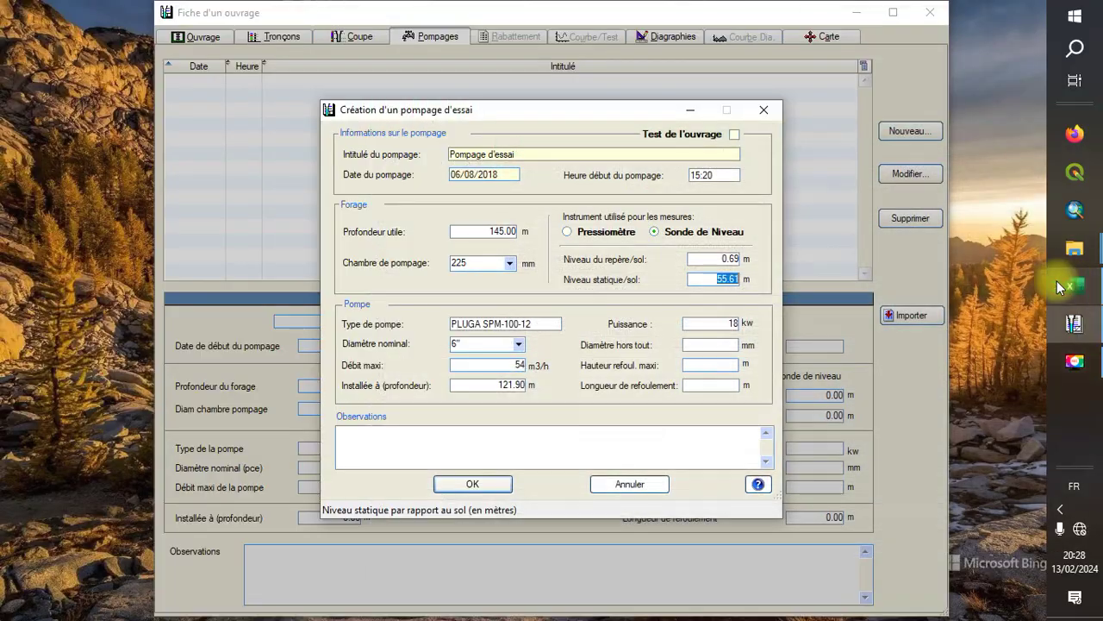
{"action": "left_click", "coordinate": [735, 342]}
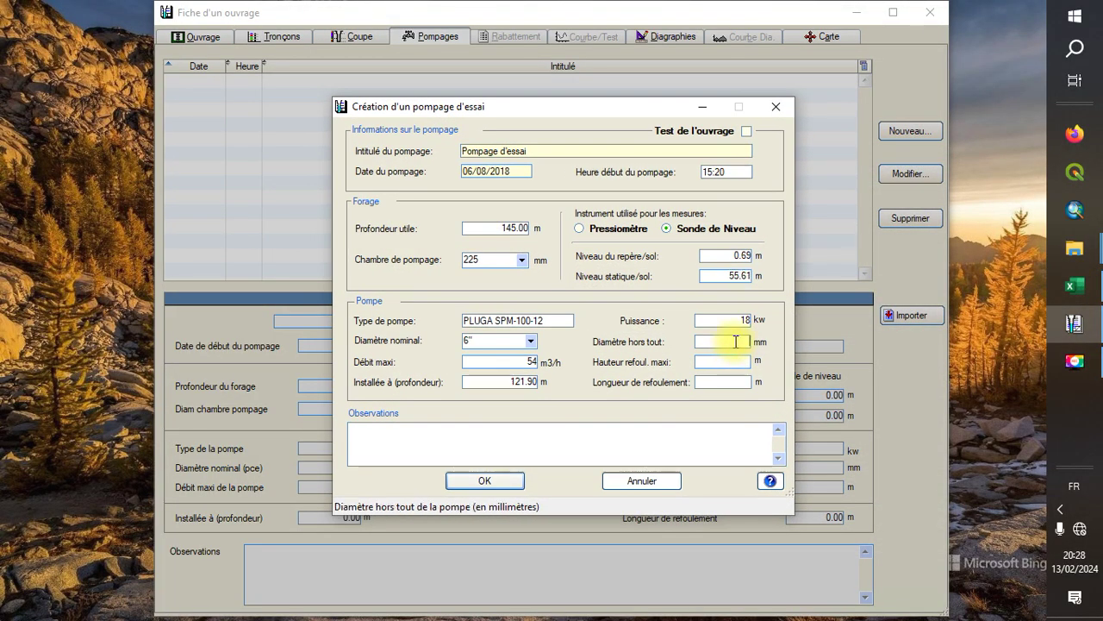
{"action": "type", "text": "150"}
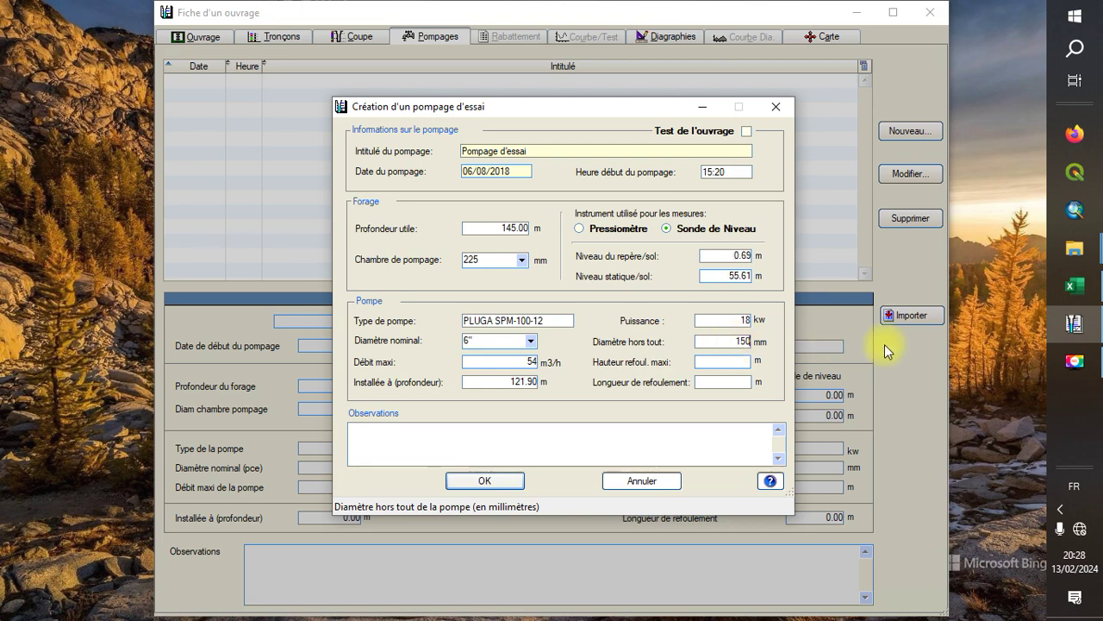
{"action": "left_click", "coordinate": [1075, 285]}
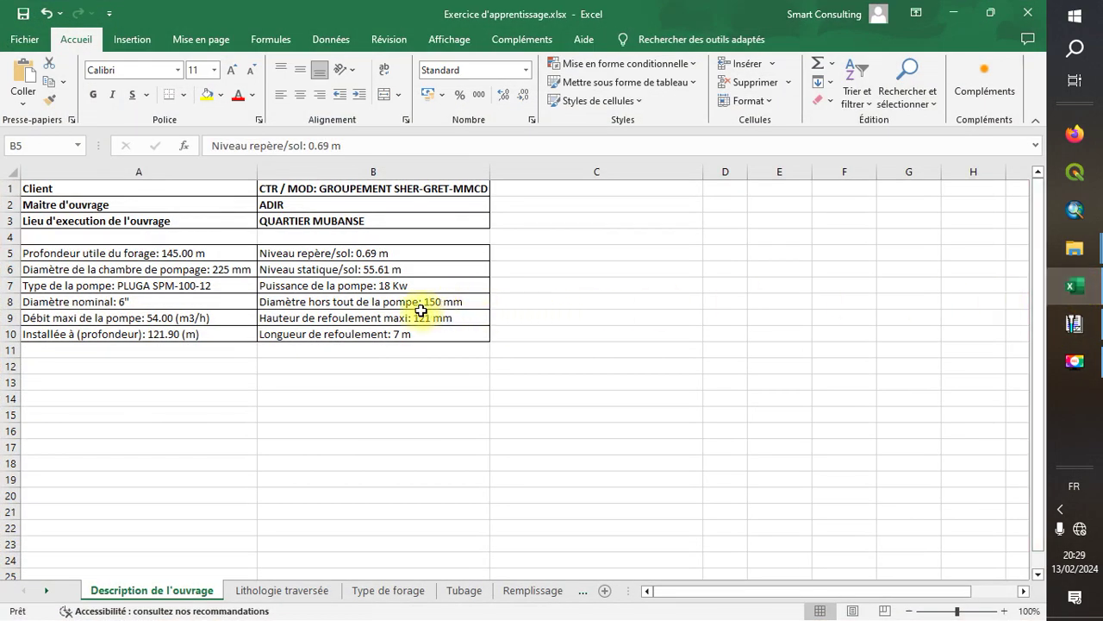
{"action": "left_click", "coordinate": [1076, 326]}
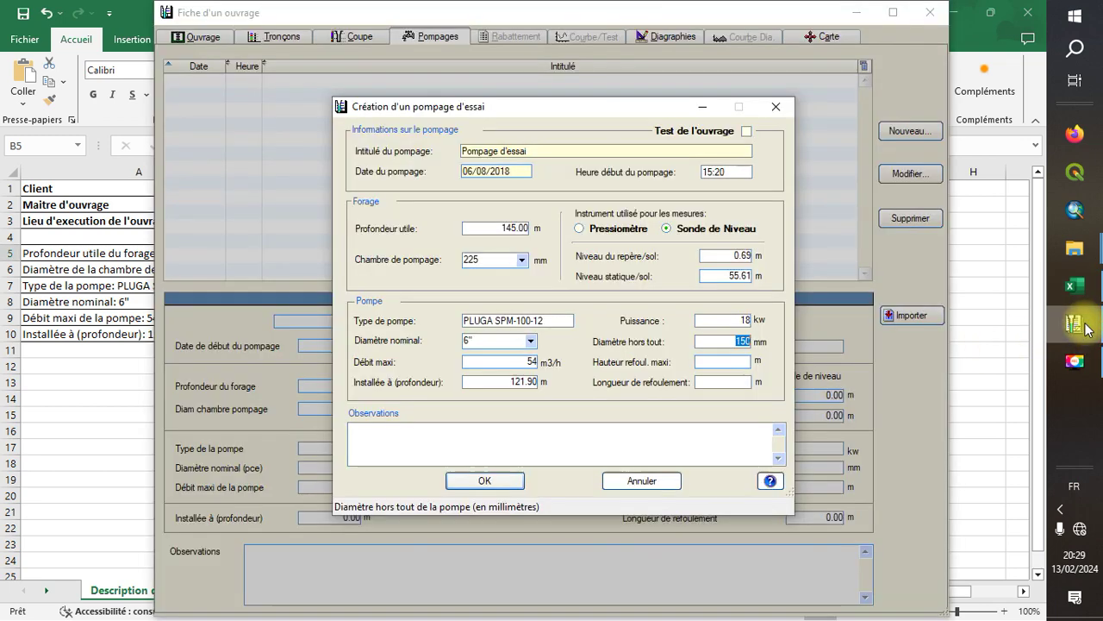
{"action": "left_click", "coordinate": [729, 363]}
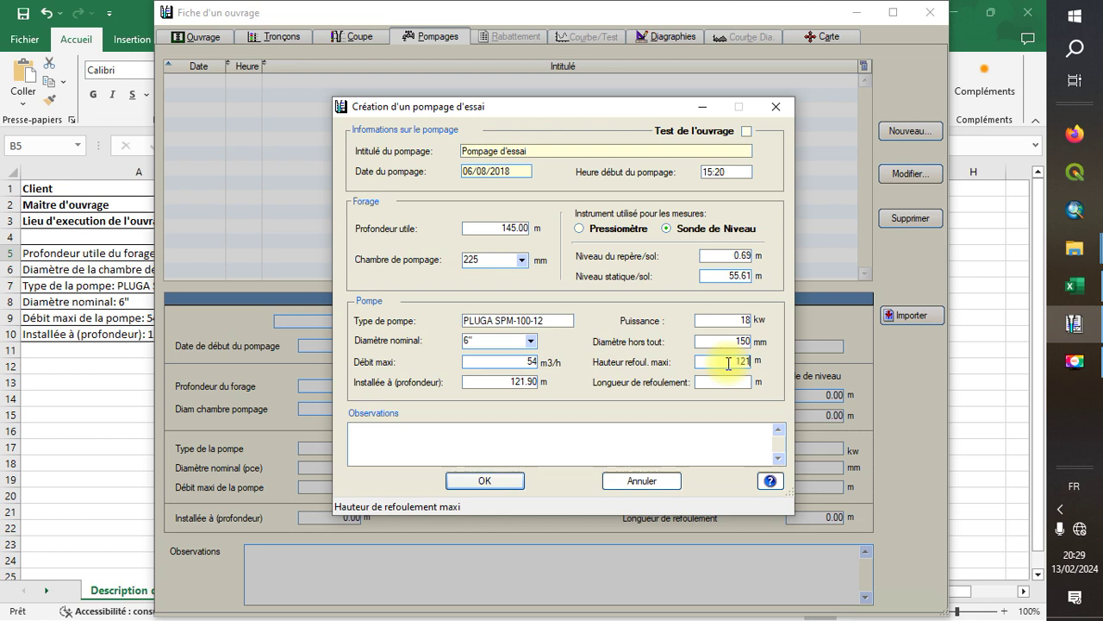
Check the discharge length in Excel, set it to 7 m in the form, and validate the new pumping test
{"action": "left_click", "coordinate": [1076, 286]}
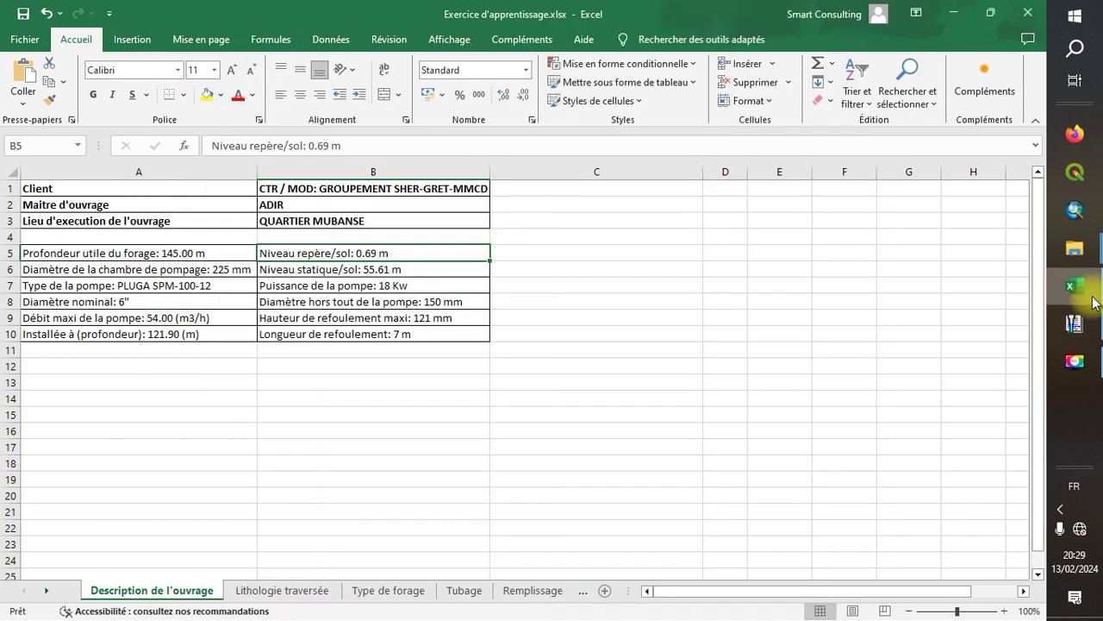
{"action": "left_click", "coordinate": [1075, 323]}
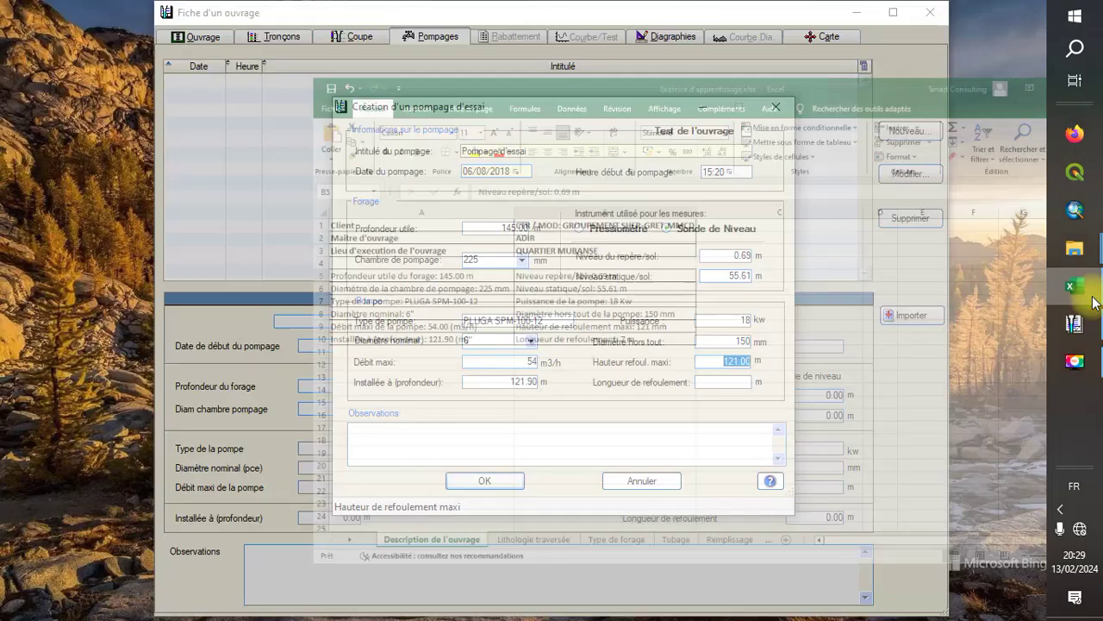
{"action": "left_click", "coordinate": [732, 380]}
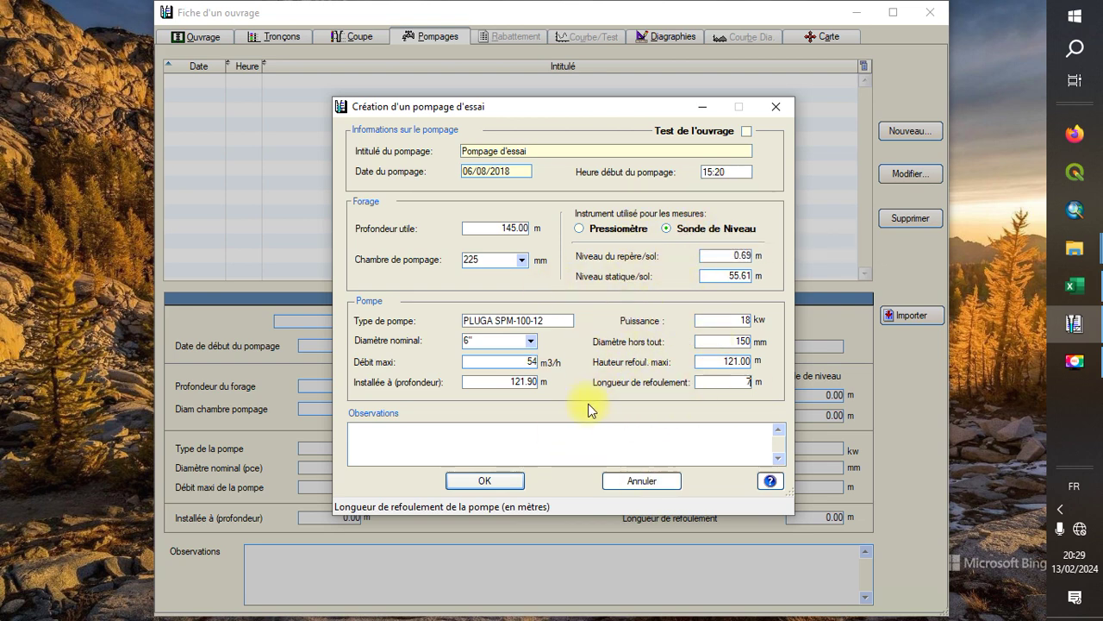
{"action": "left_click", "coordinate": [510, 487]}
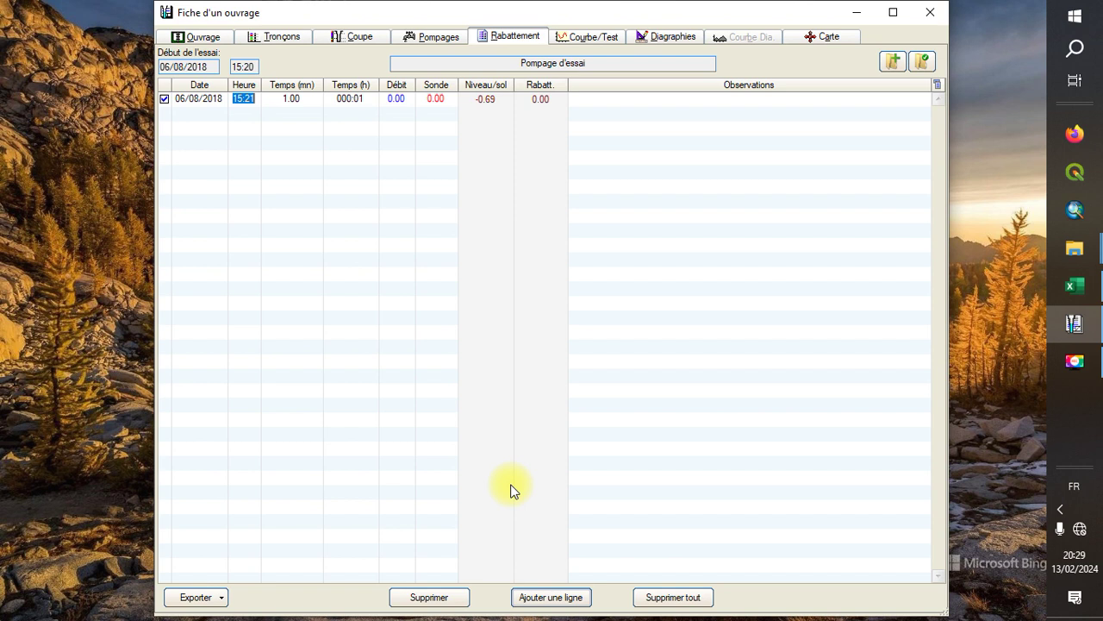
{"action": "left_click", "coordinate": [702, 121]}
{"action": "left_click", "coordinate": [694, 102]}
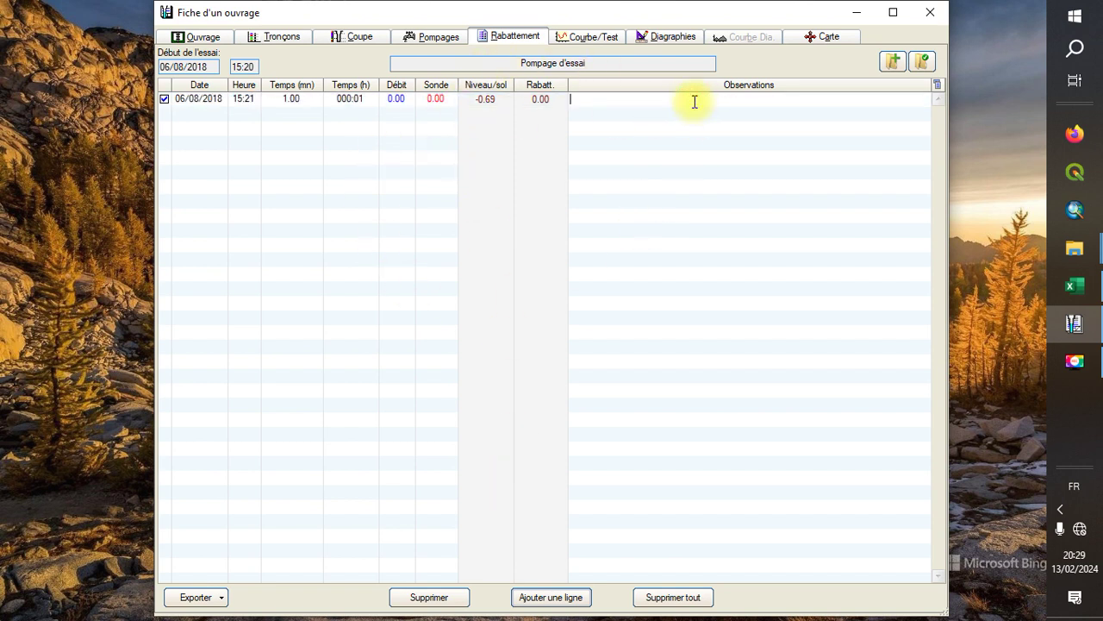
{"action": "left_click", "coordinate": [370, 164]}
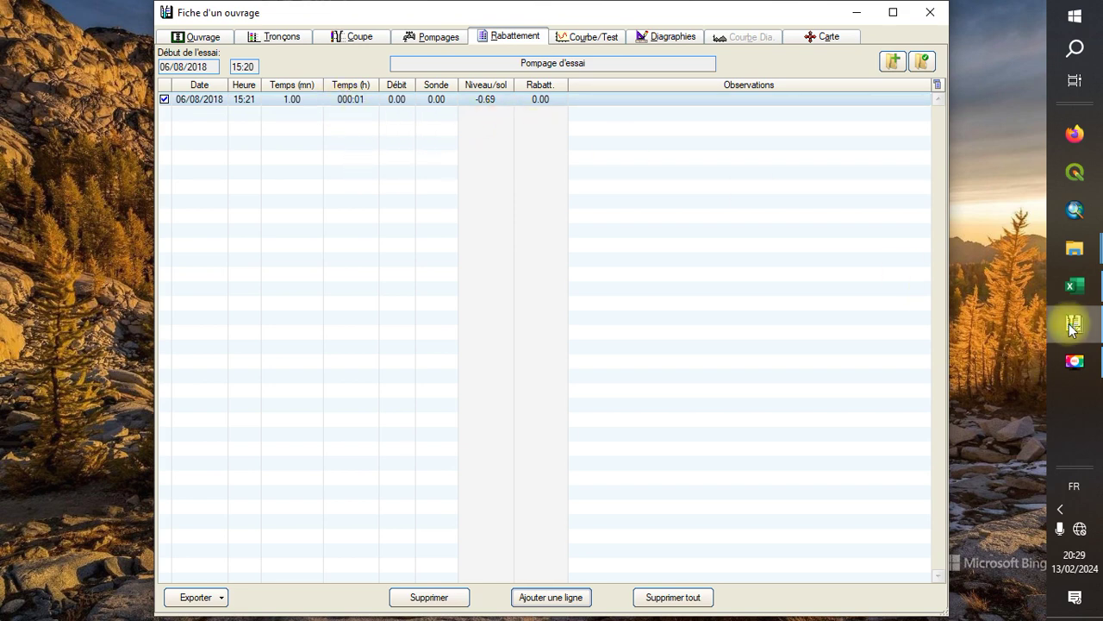
In Excel, open the Feuil6 sheet of pumping readings and check the first reading's time in cell B3
{"action": "left_click", "coordinate": [1089, 295]}
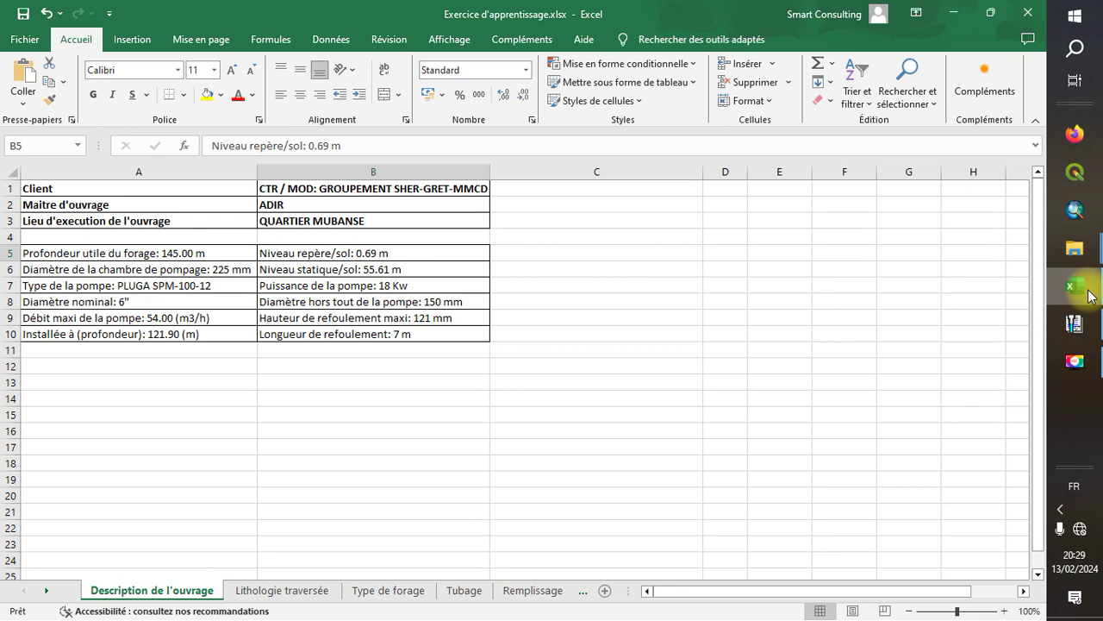
{"action": "left_click", "coordinate": [584, 594]}
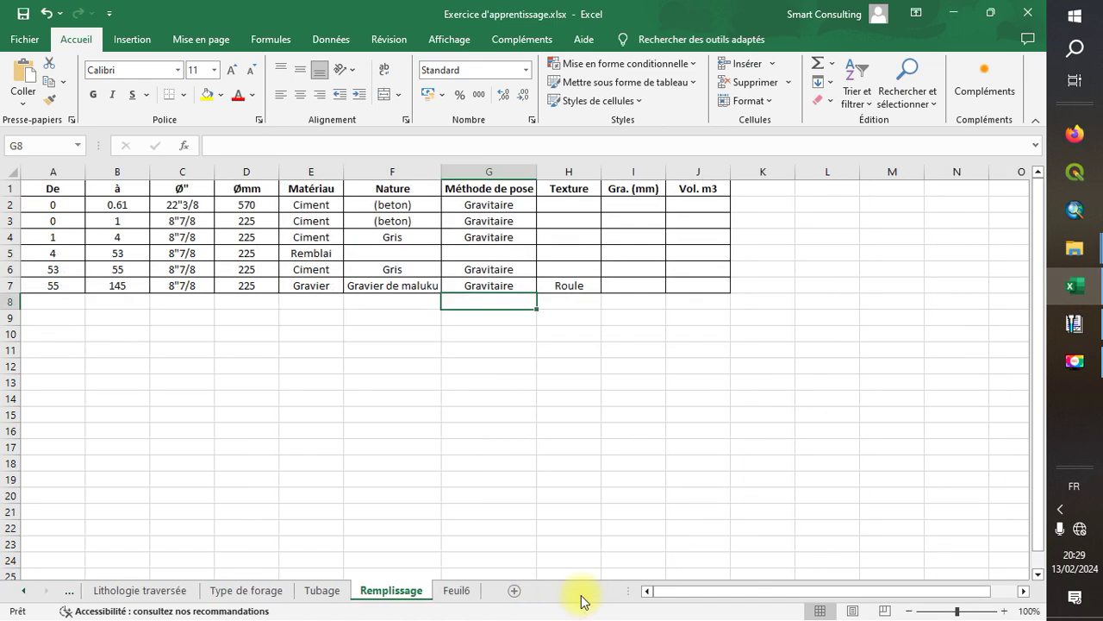
{"action": "left_click", "coordinate": [445, 592]}
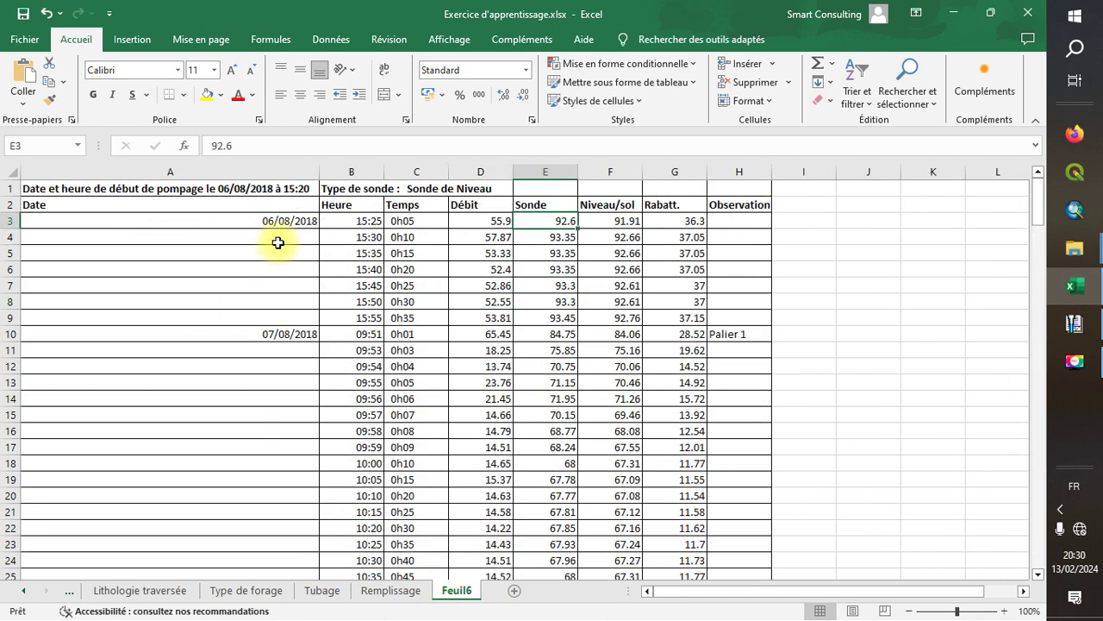
{"action": "left_click", "coordinate": [361, 222]}
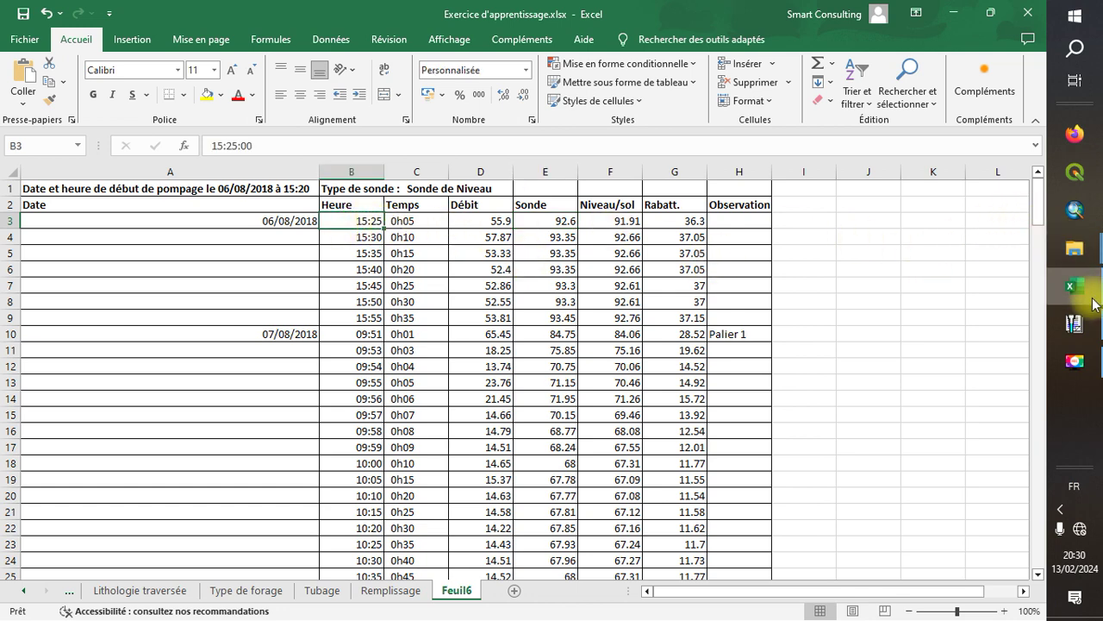
Return to the borehole form and set the first drawdown row's Heure to 15:25 and Temps (mn) to 5
{"action": "left_click", "coordinate": [1075, 323]}
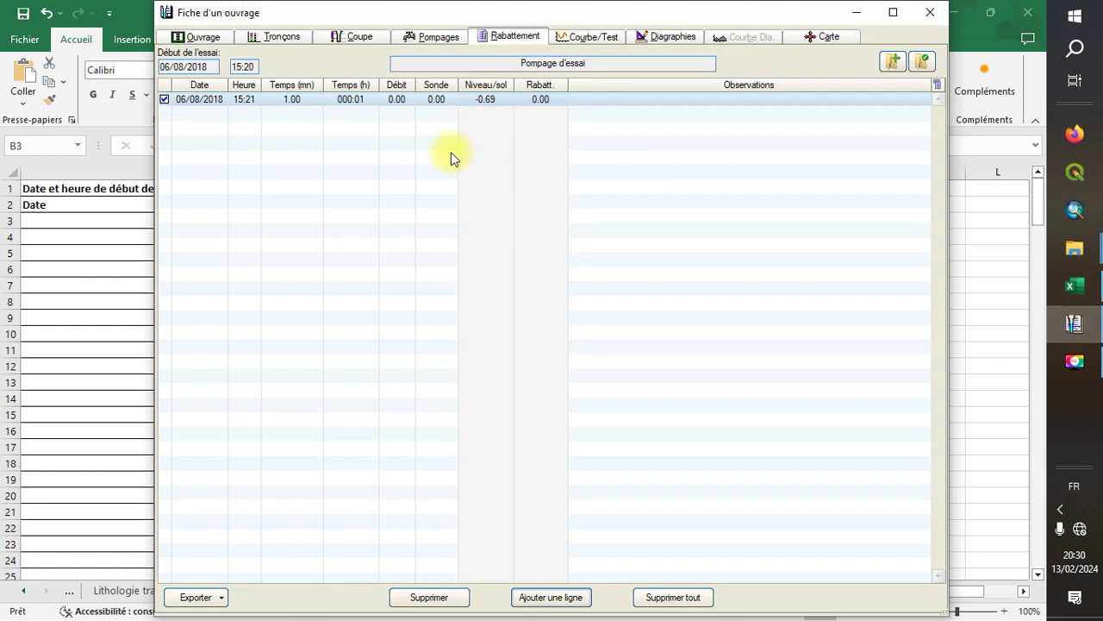
{"action": "left_click", "coordinate": [256, 98]}
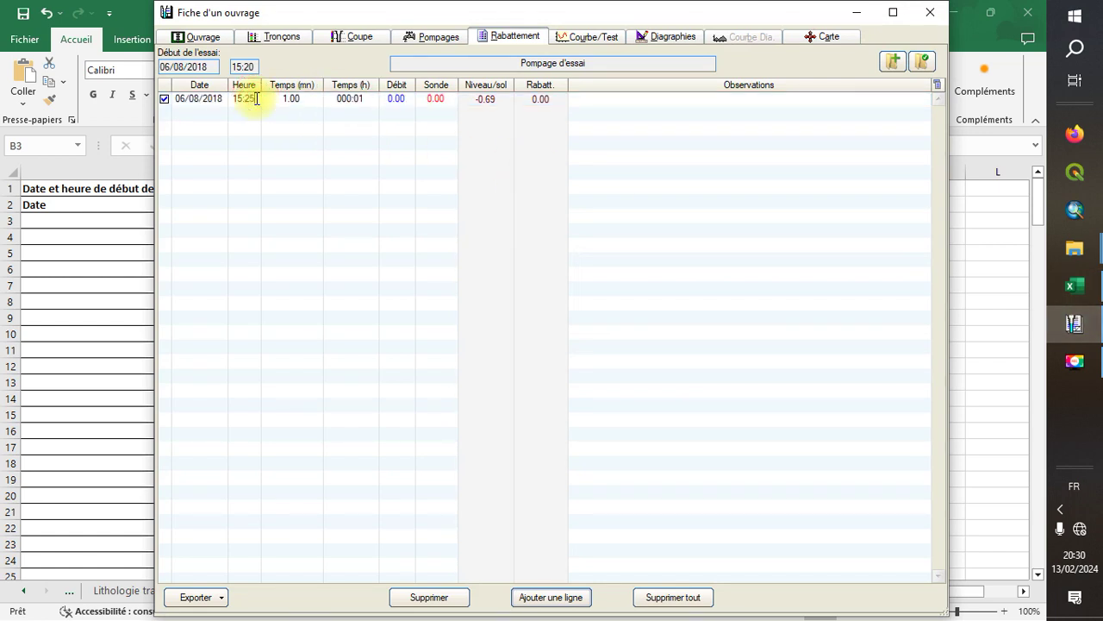
{"action": "left_click", "coordinate": [300, 99]}
{"action": "type", "text": "5"}
{"action": "key", "text": "Return"}
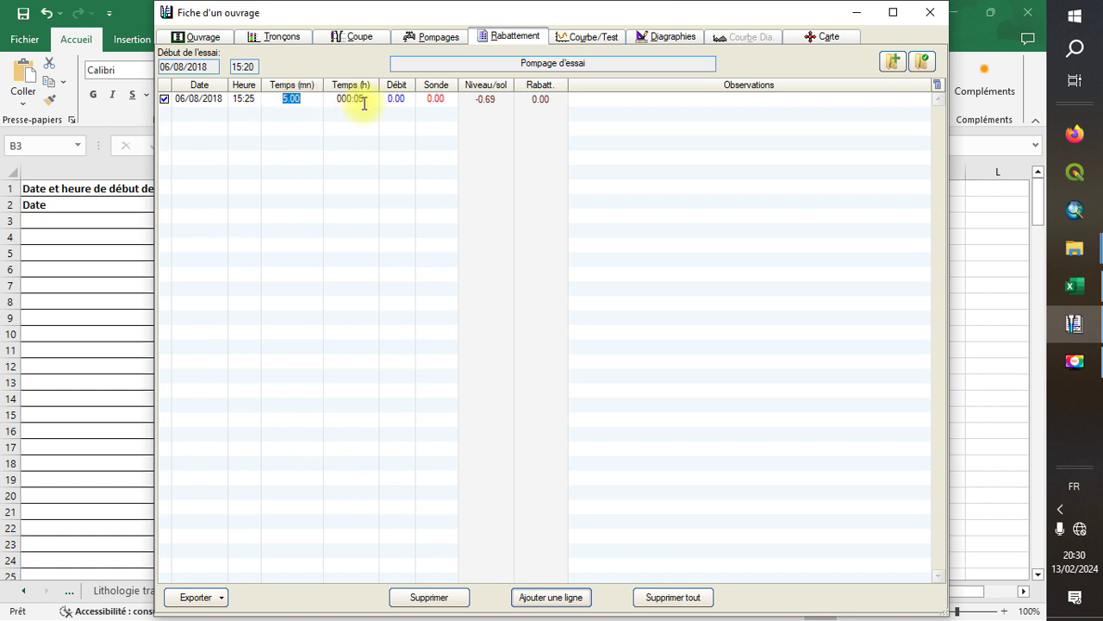
Look up the first flow rate in cell D3 in Excel, and set the first drawdown row's Débit to 55.9
{"action": "left_click", "coordinate": [407, 99]}
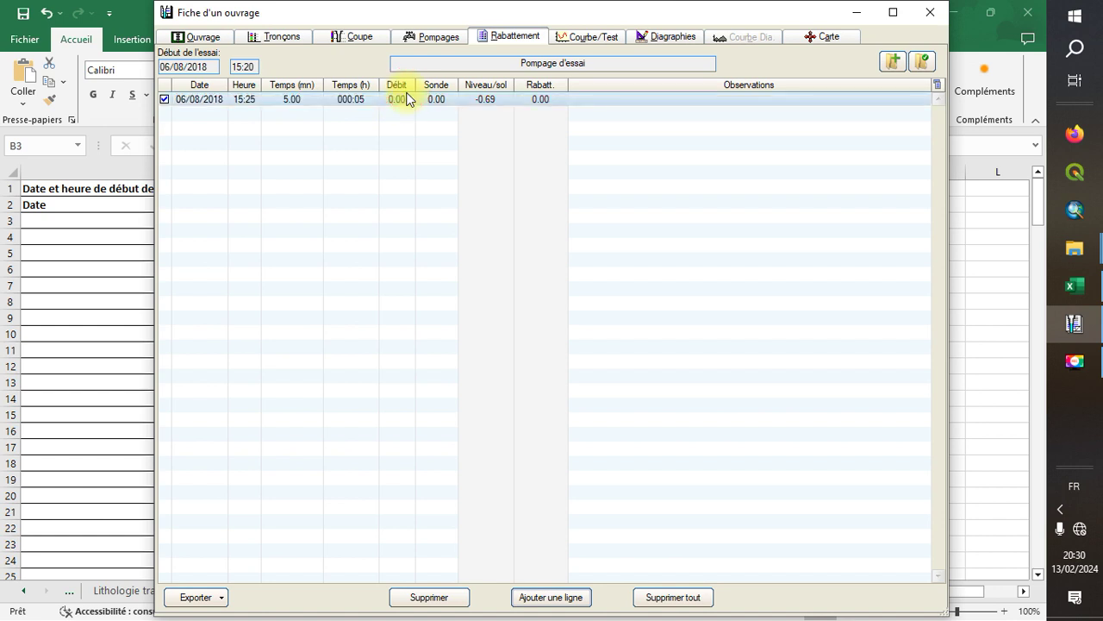
{"action": "left_click", "coordinate": [396, 99]}
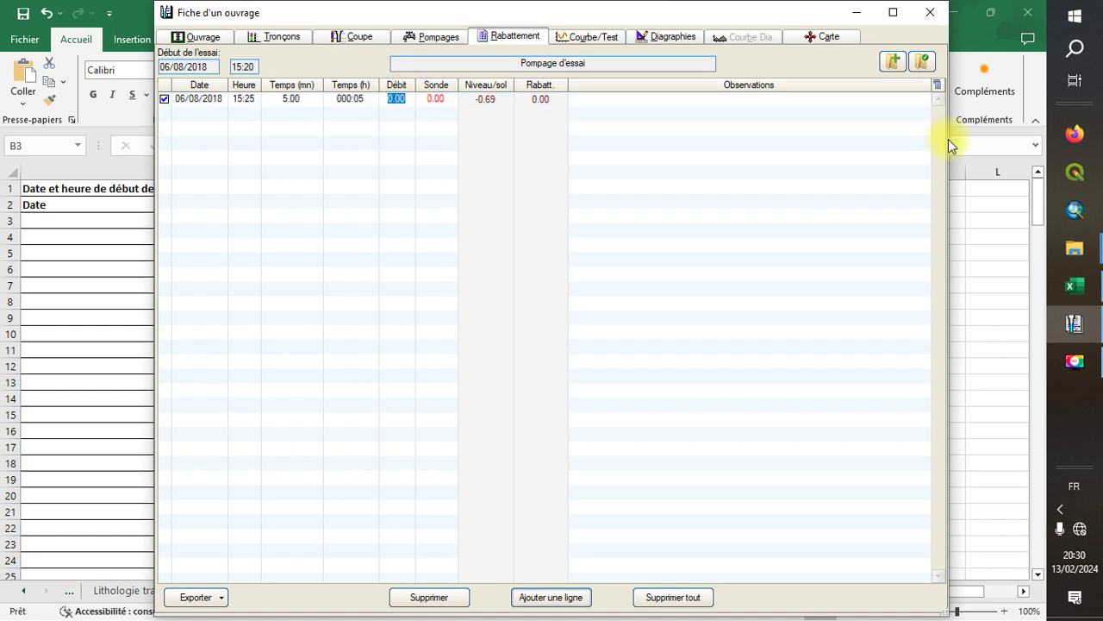
{"action": "left_click", "coordinate": [1078, 290]}
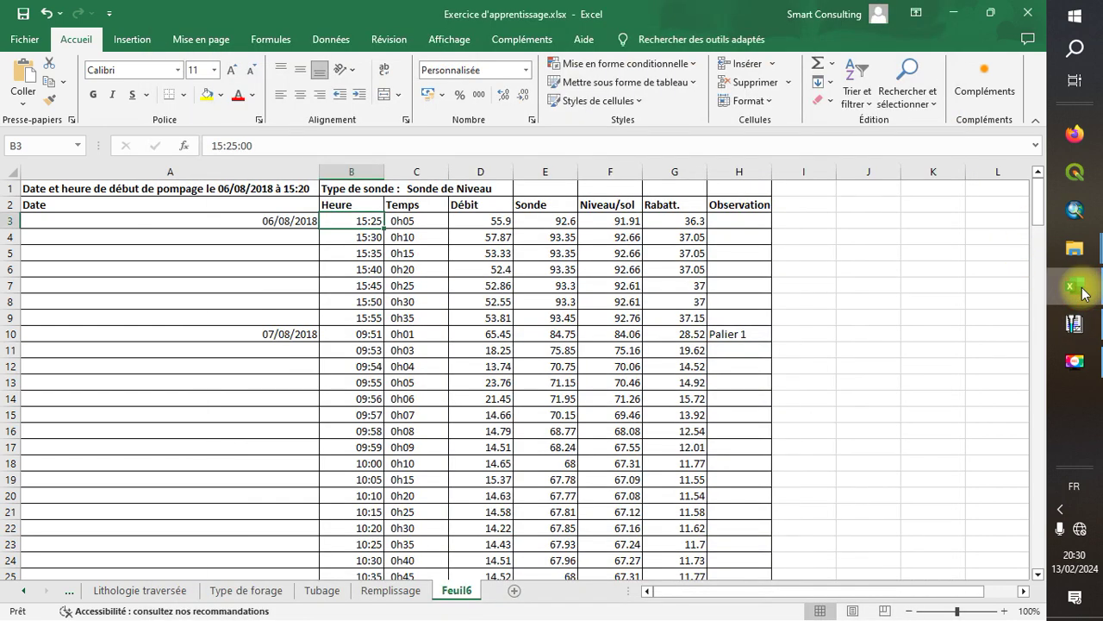
{"action": "left_click", "coordinate": [499, 221]}
{"action": "right_click", "coordinate": [499, 220]}
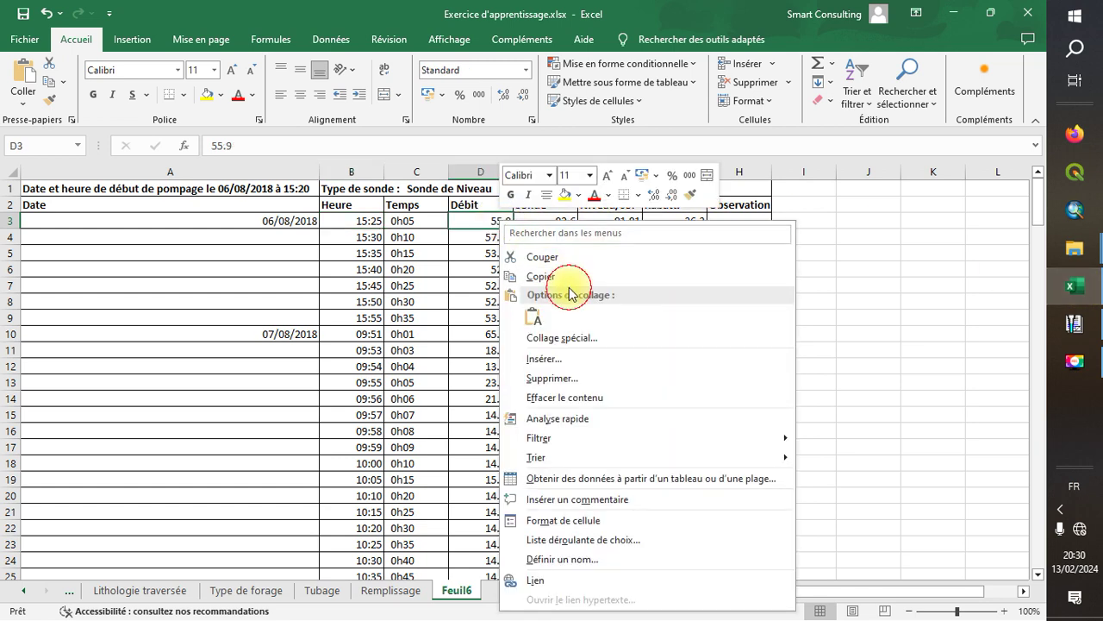
{"action": "left_click", "coordinate": [1074, 323]}
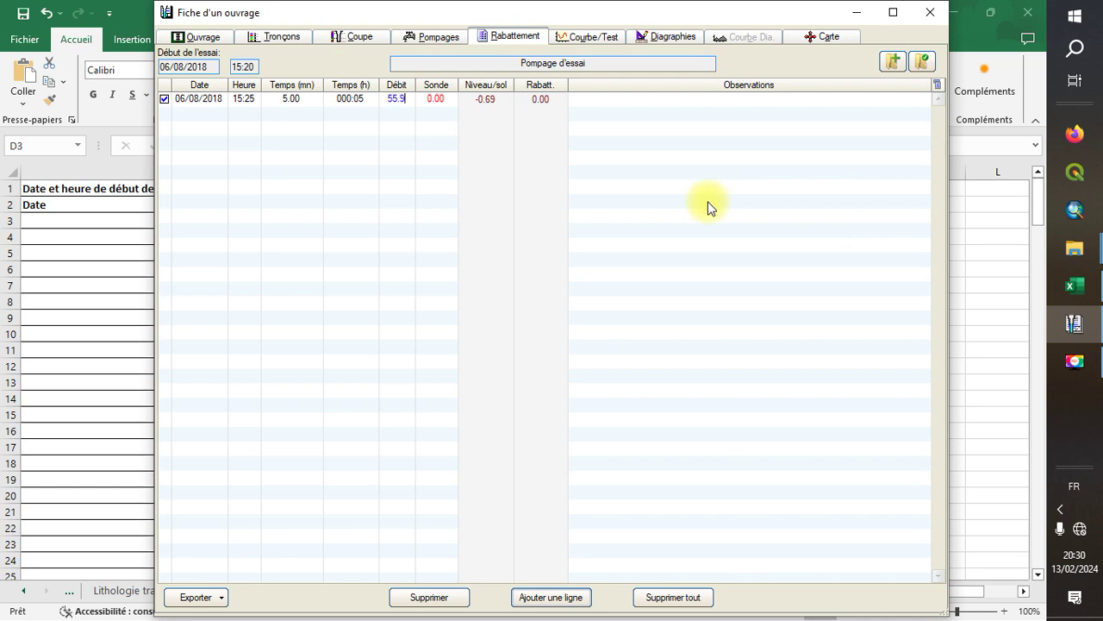
Check the first probe reading in Excel, and set the first drawdown row's Sonde to 92.60 in the borehole form
{"action": "left_click", "coordinate": [1075, 286]}
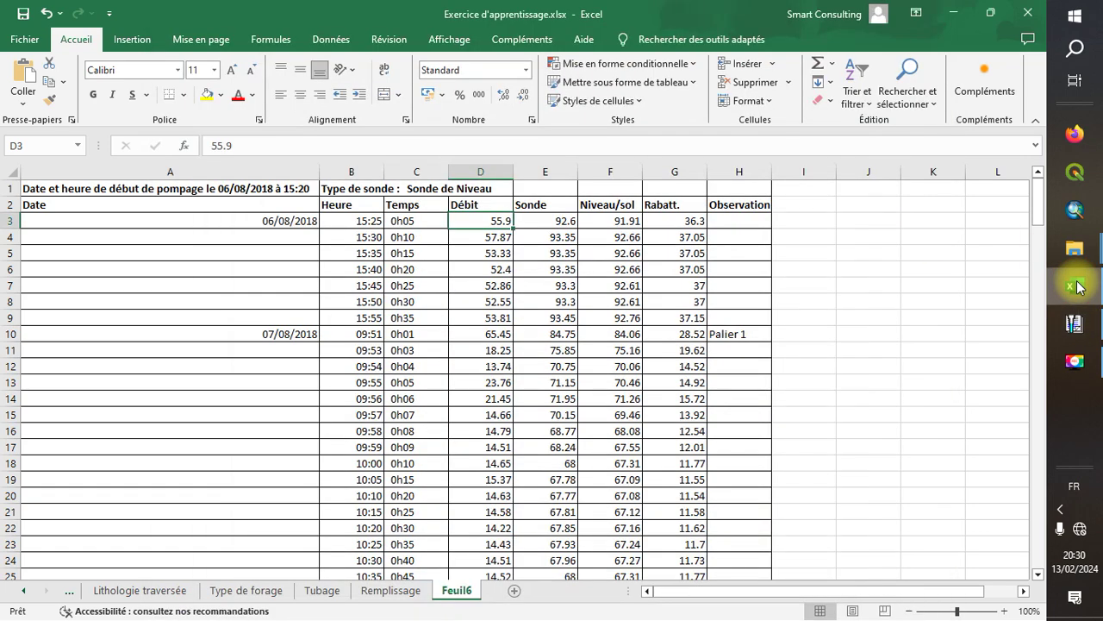
{"action": "left_click", "coordinate": [1074, 323]}
{"action": "left_click", "coordinate": [443, 99]}
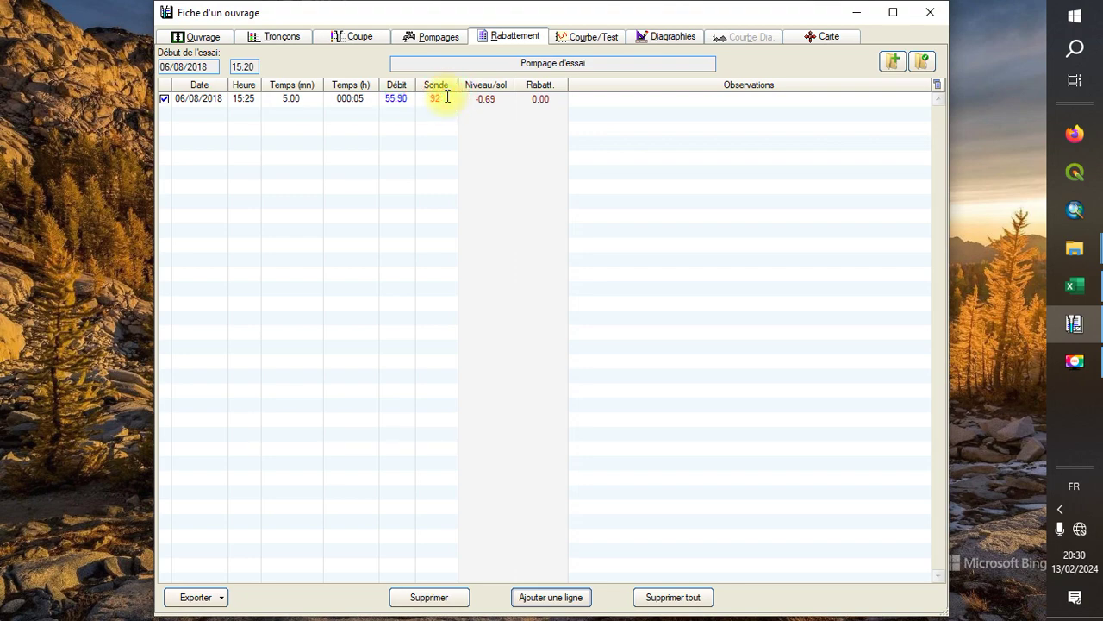
{"action": "left_click", "coordinate": [1082, 288]}
{"action": "key", "text": "Right"}
{"action": "key", "text": "ctrl+c"}
{"action": "left_click", "coordinate": [1074, 323]}
{"action": "key", "text": "ctrl+v"}
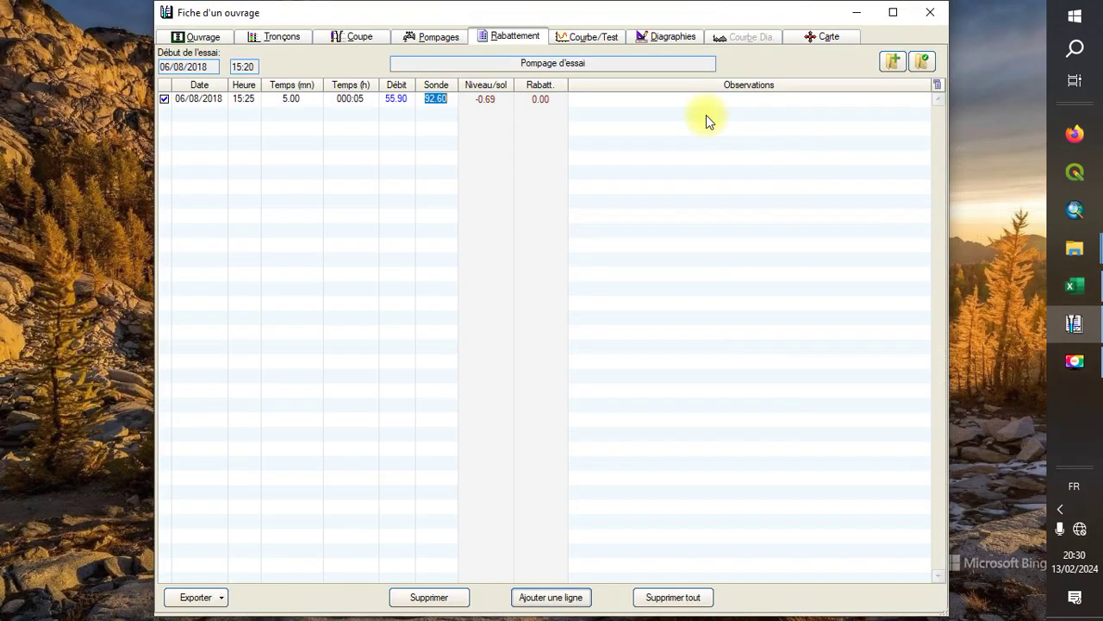
{"action": "left_click", "coordinate": [492, 100]}
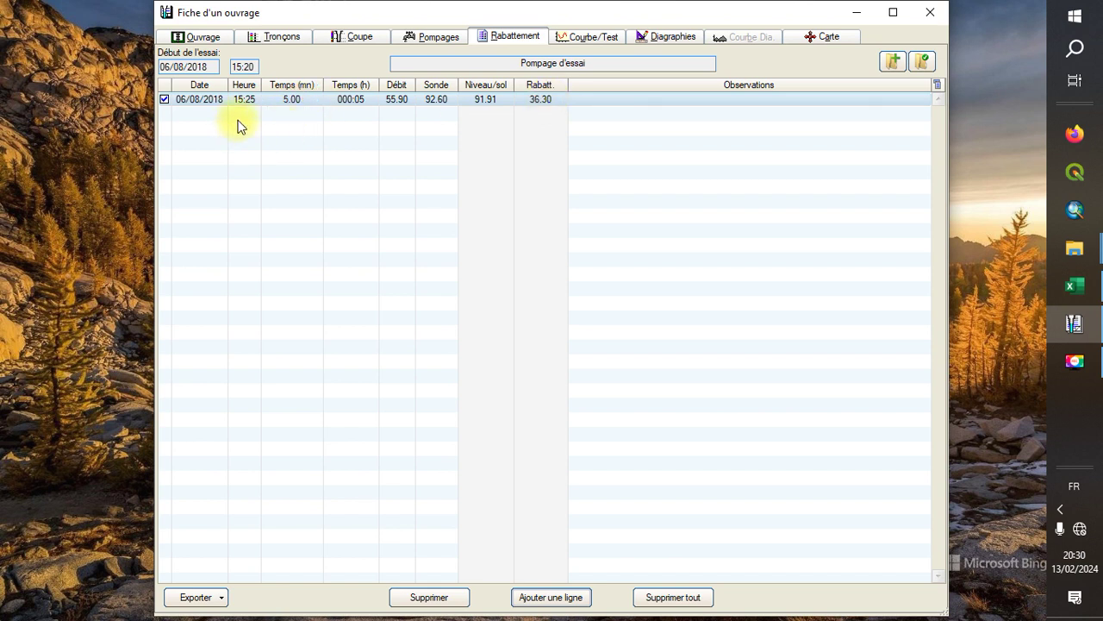
Add a second drawdown row with Heure 15:30 and Temps (mn) 10
{"action": "left_click", "coordinate": [525, 596]}
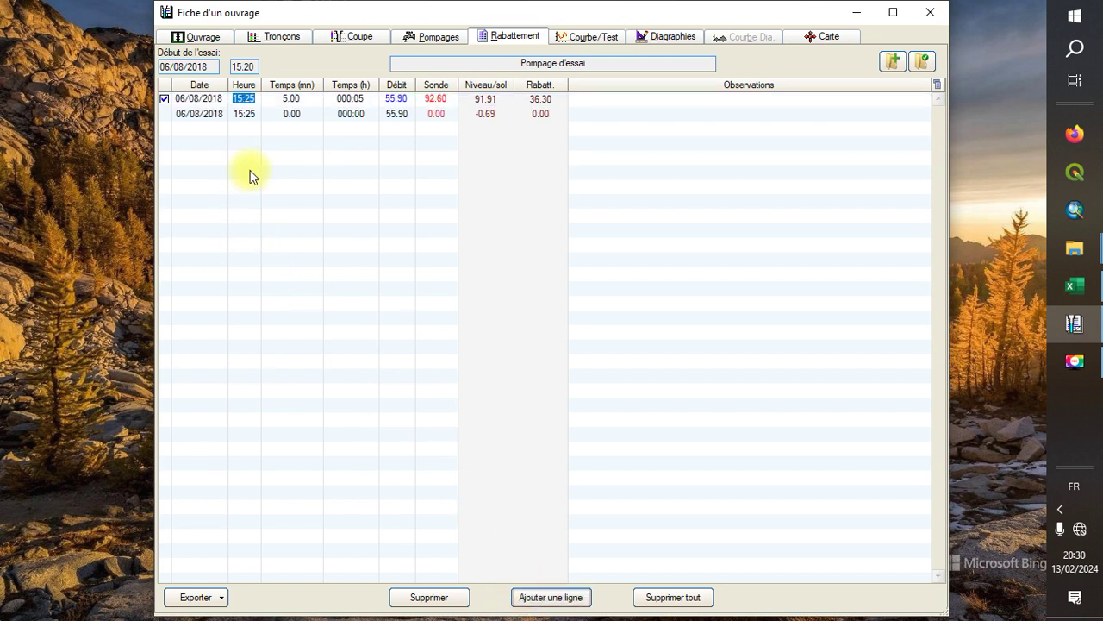
{"action": "left_click", "coordinate": [253, 114]}
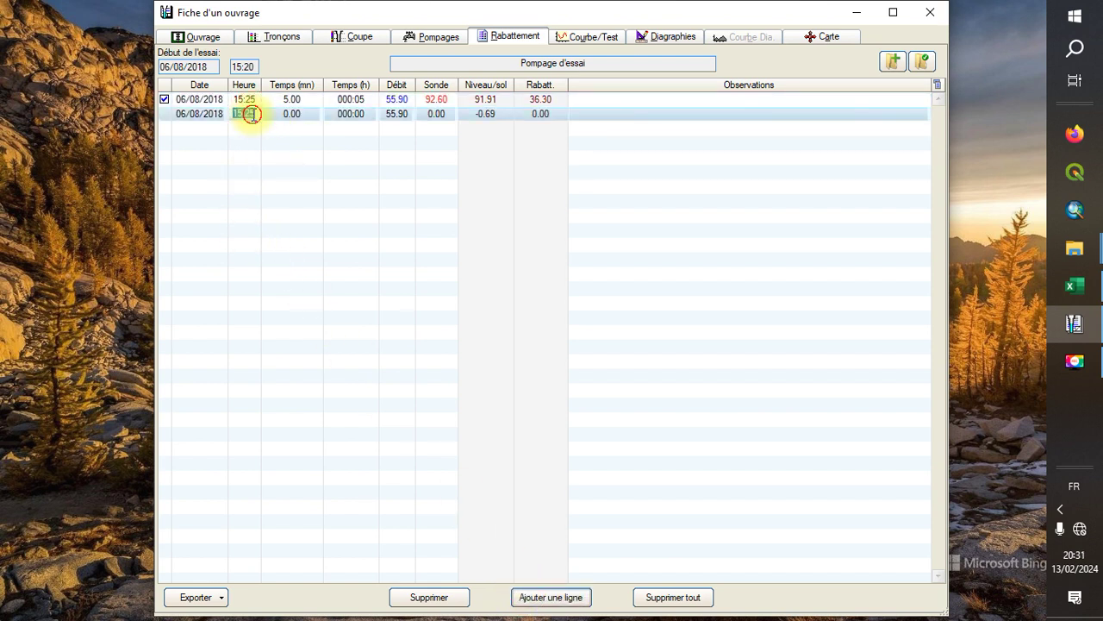
{"action": "left_click", "coordinate": [253, 115]}
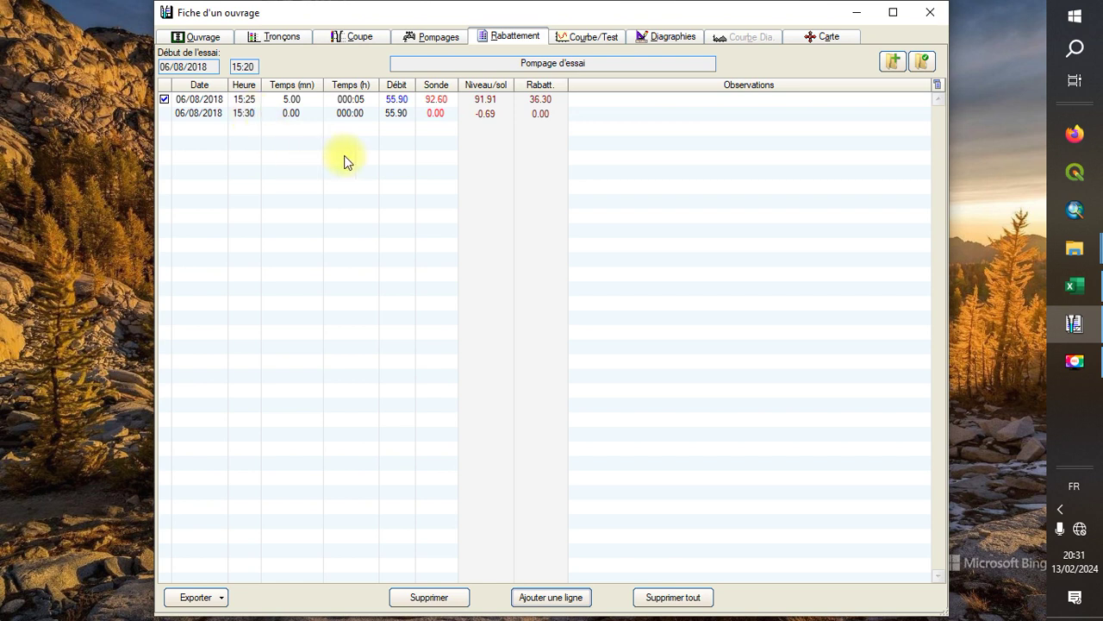
{"action": "left_click", "coordinate": [387, 147]}
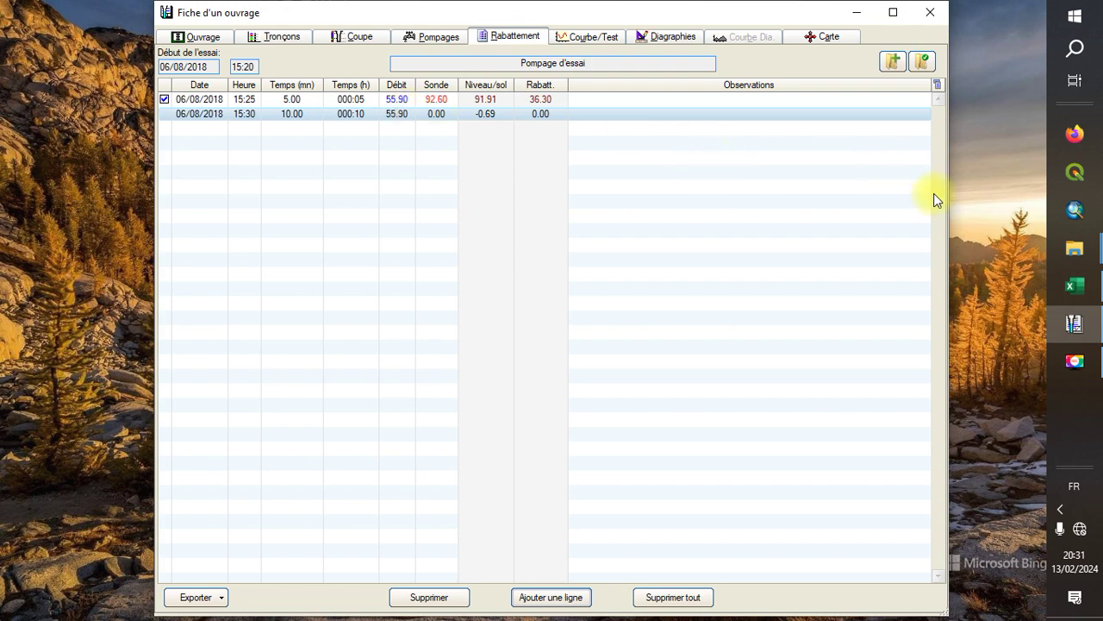
Check the second reading's flow rate in Excel, and set the second drawdown row's Débit to 57.87
{"action": "left_click", "coordinate": [1079, 286]}
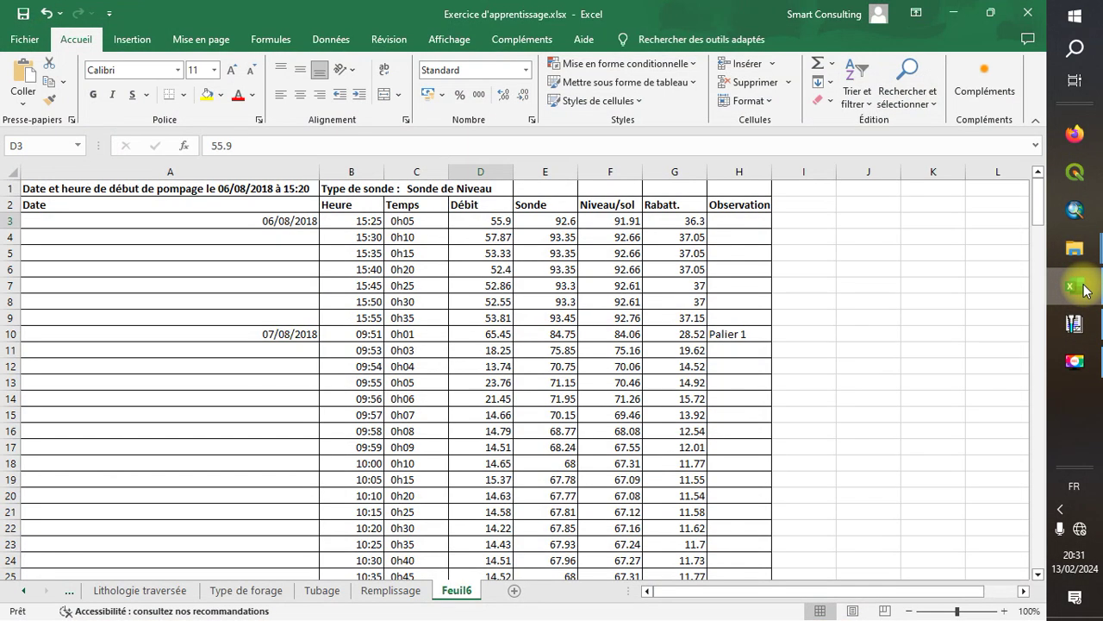
{"action": "left_click", "coordinate": [1084, 290]}
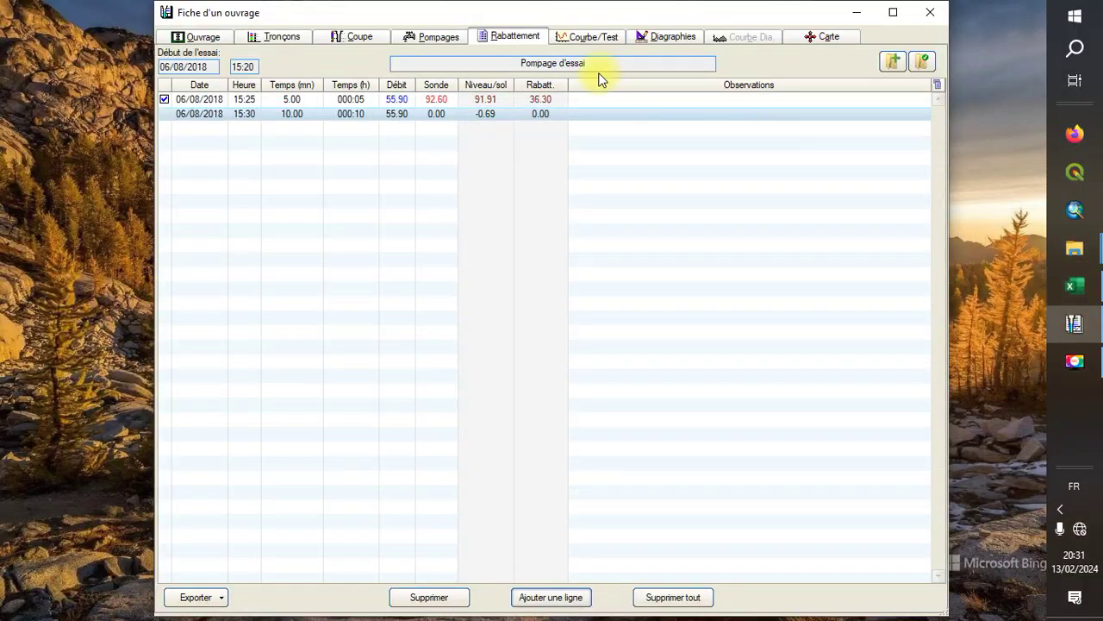
{"action": "left_click", "coordinate": [404, 113]}
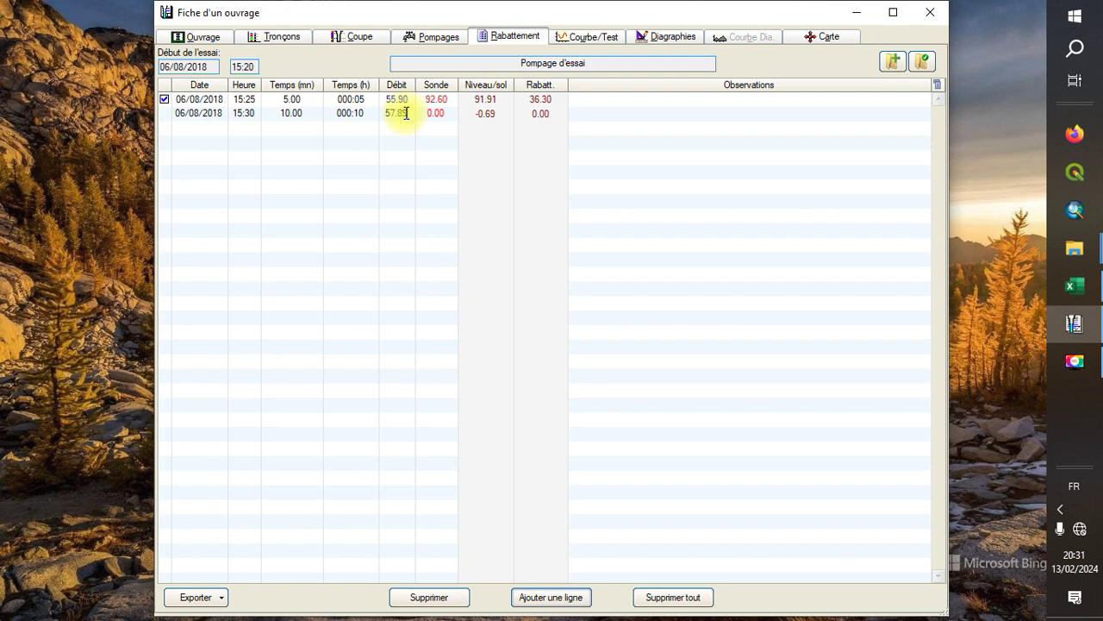
{"action": "left_click", "coordinate": [1069, 286]}
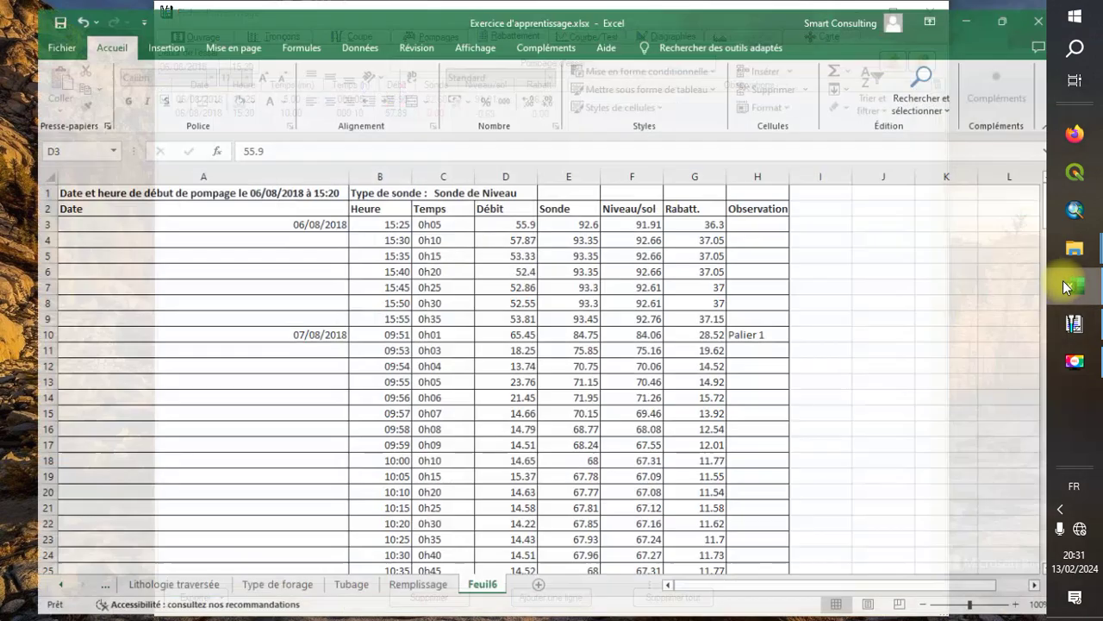
{"action": "left_click", "coordinate": [1069, 286]}
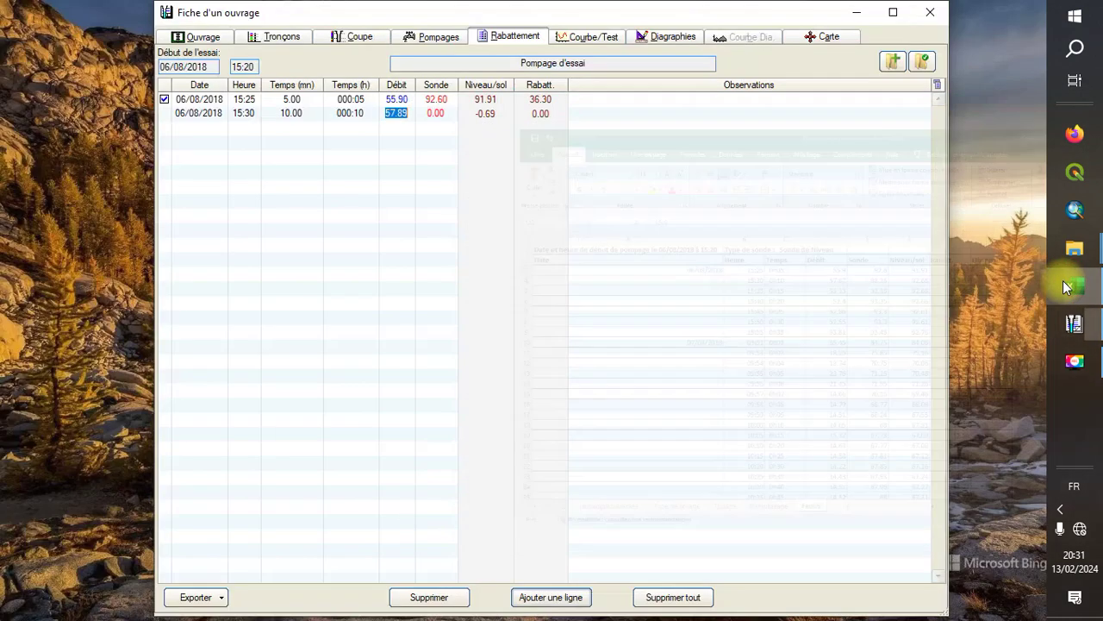
{"action": "left_click", "coordinate": [408, 111]}
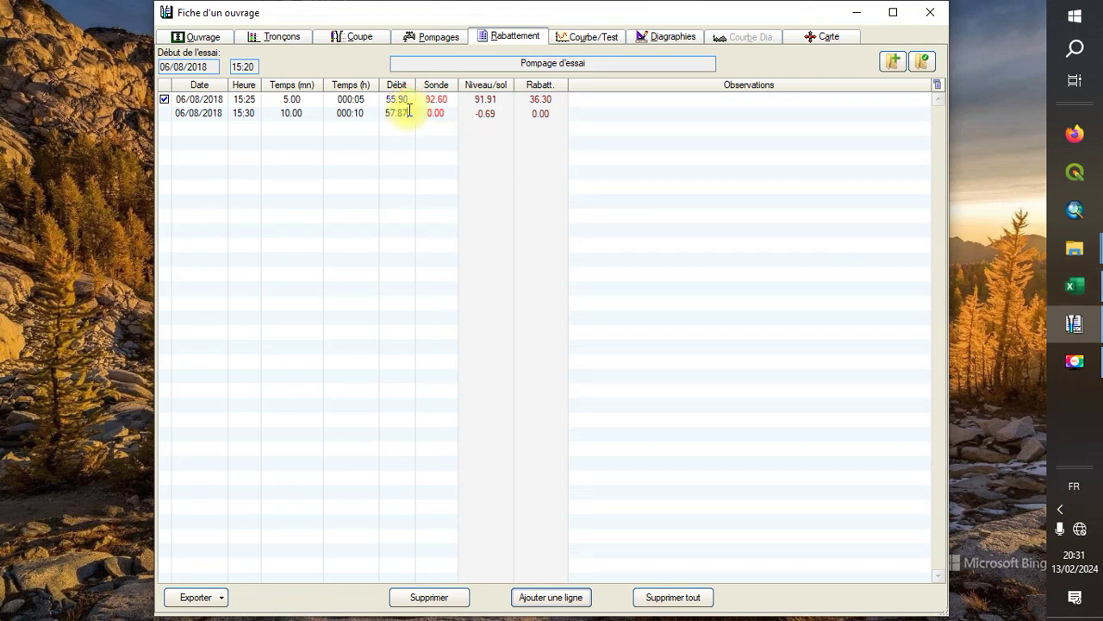
Check the second probe reading in Excel, and set the second drawdown row's Sonde to 93.35
{"action": "left_click", "coordinate": [1078, 294]}
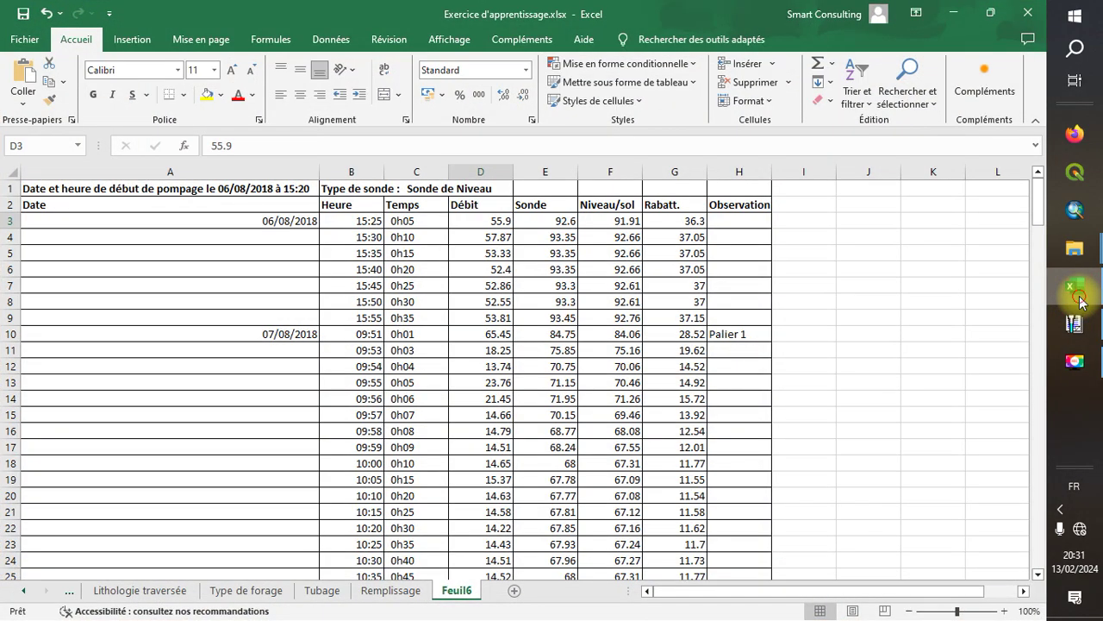
{"action": "left_click", "coordinate": [1080, 296]}
{"action": "left_click", "coordinate": [440, 113]}
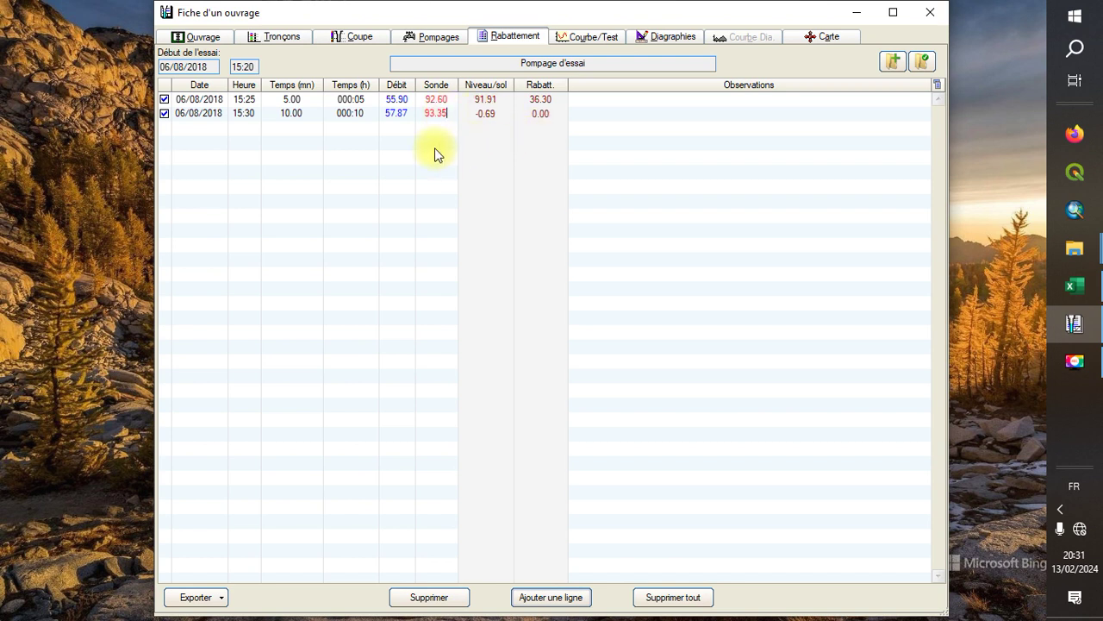
{"action": "left_click", "coordinate": [493, 117]}
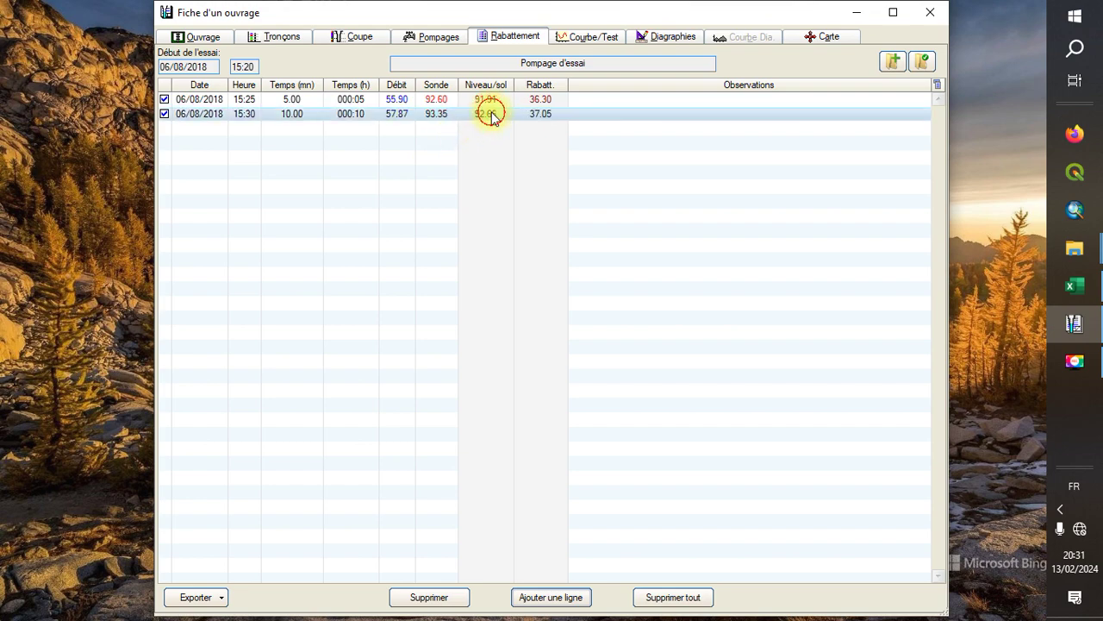
Compare the two completed drawdown rows with the Excel sheet, and view the resulting pumping test curve
{"action": "left_click", "coordinate": [1075, 289]}
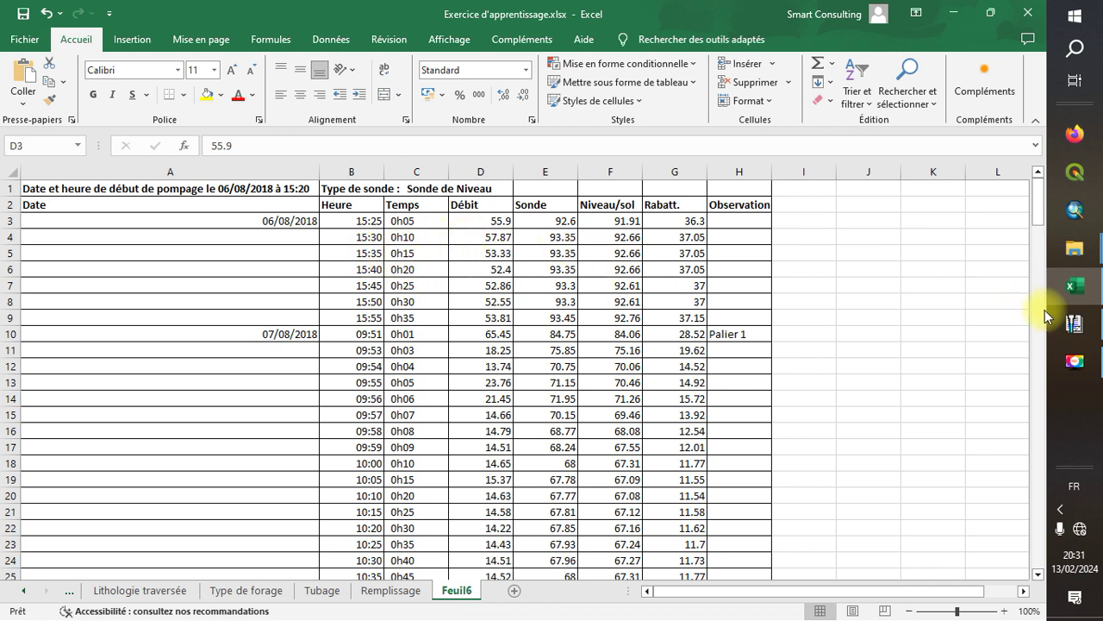
{"action": "left_click", "coordinate": [1075, 327]}
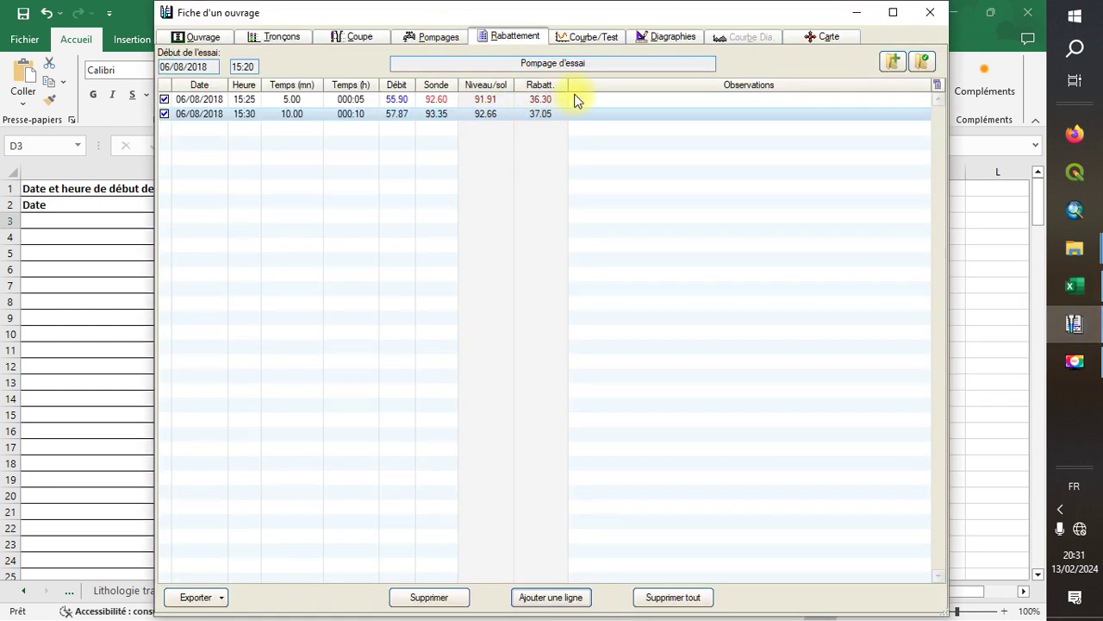
{"action": "left_click", "coordinate": [568, 39]}
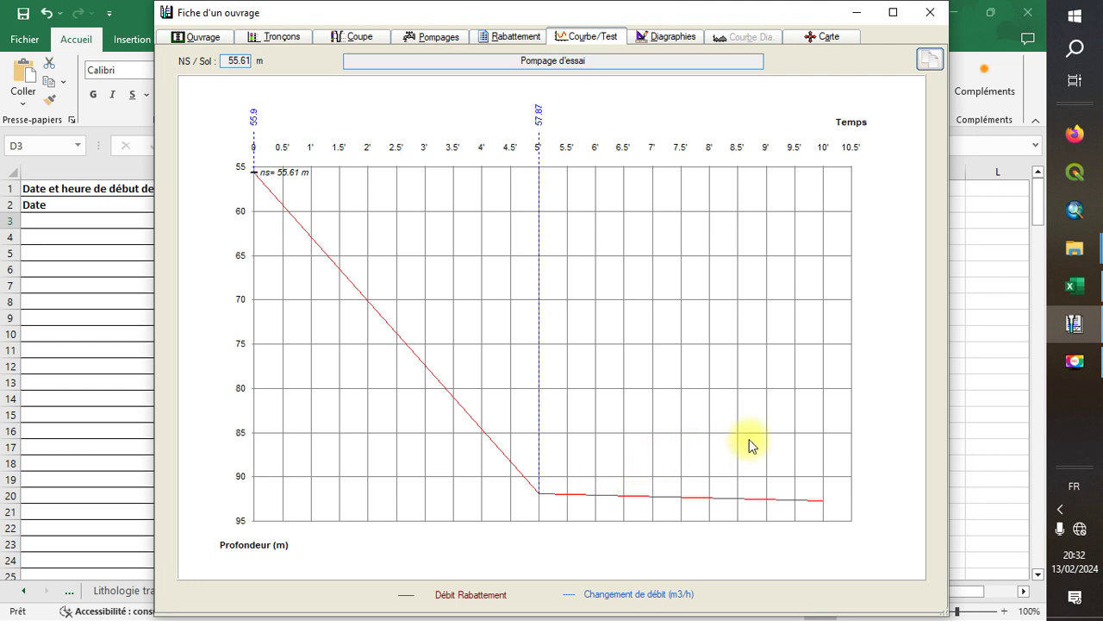
{"action": "left_click", "coordinate": [514, 38]}
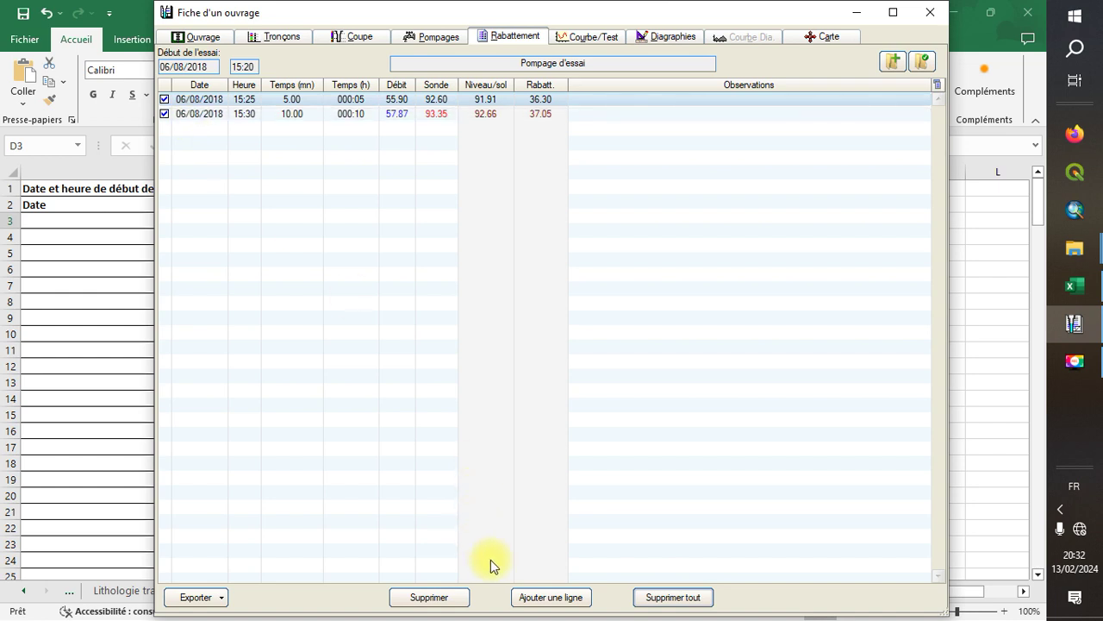
Add a third row to the drawdown table and set its Heure to 15:35
{"action": "left_click", "coordinate": [526, 598]}
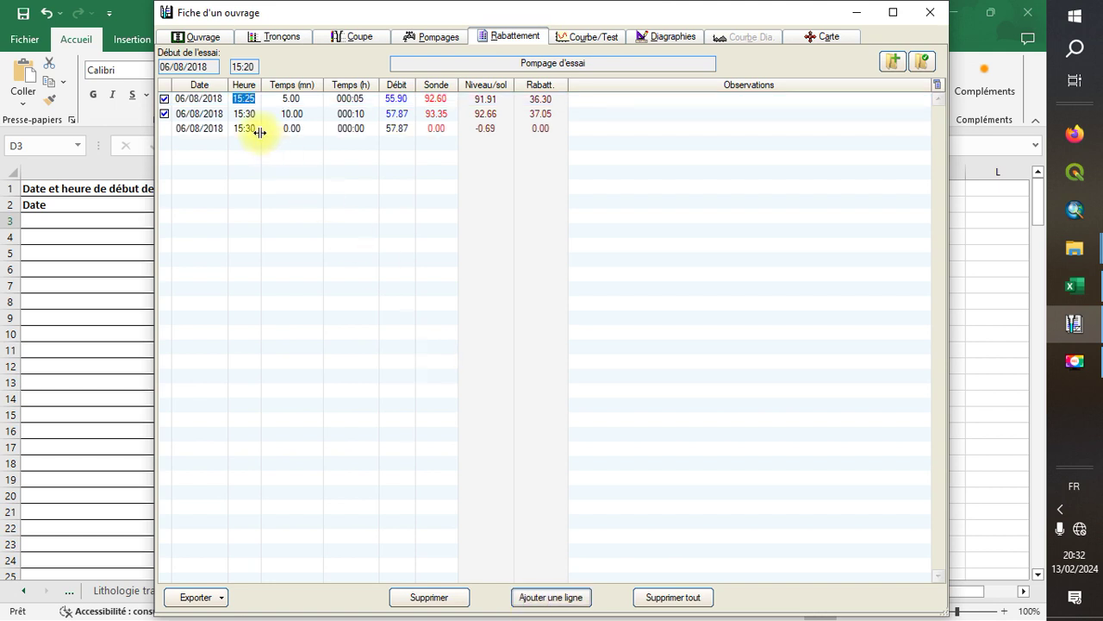
{"action": "left_click", "coordinate": [252, 129]}
{"action": "type", "text": "03:5_"}
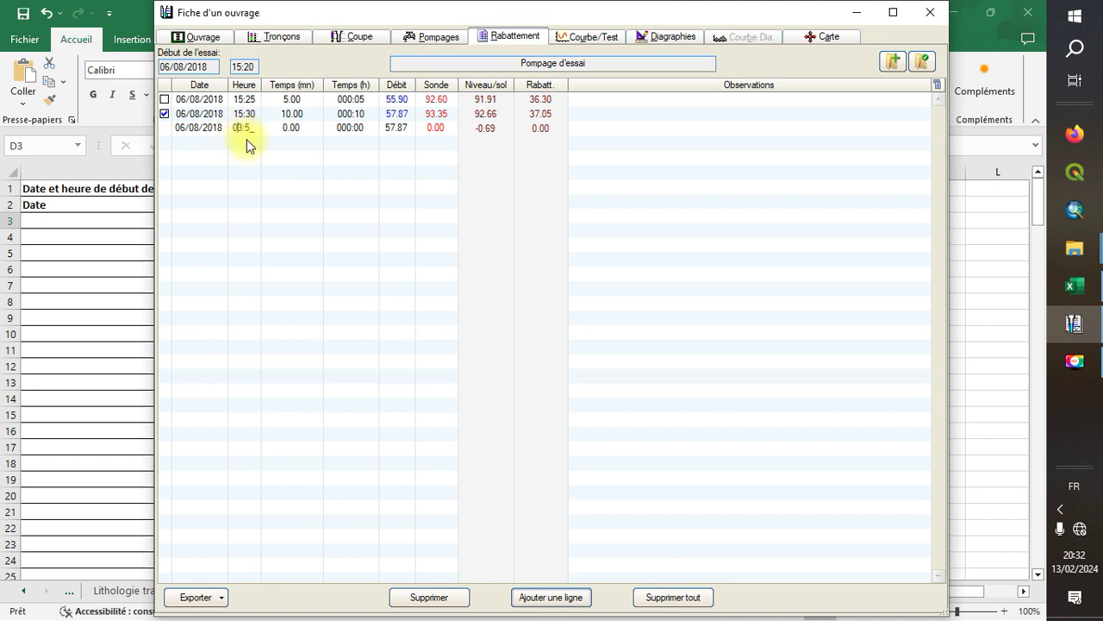
{"action": "key", "text": "Return"}
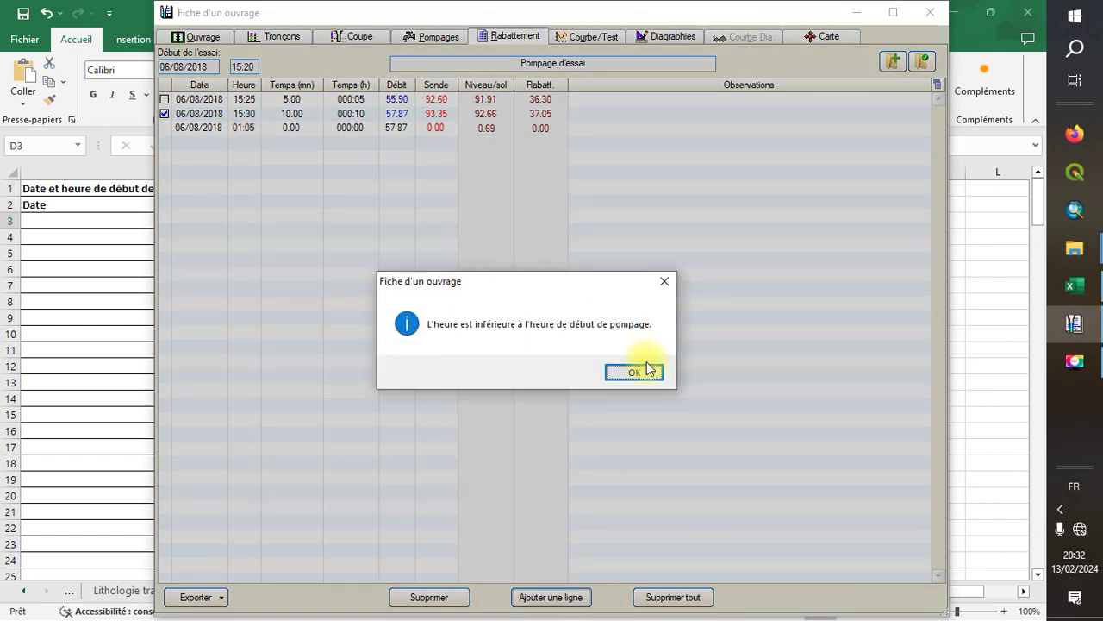
{"action": "left_click", "coordinate": [638, 373]}
{"action": "left_click", "coordinate": [255, 129]}
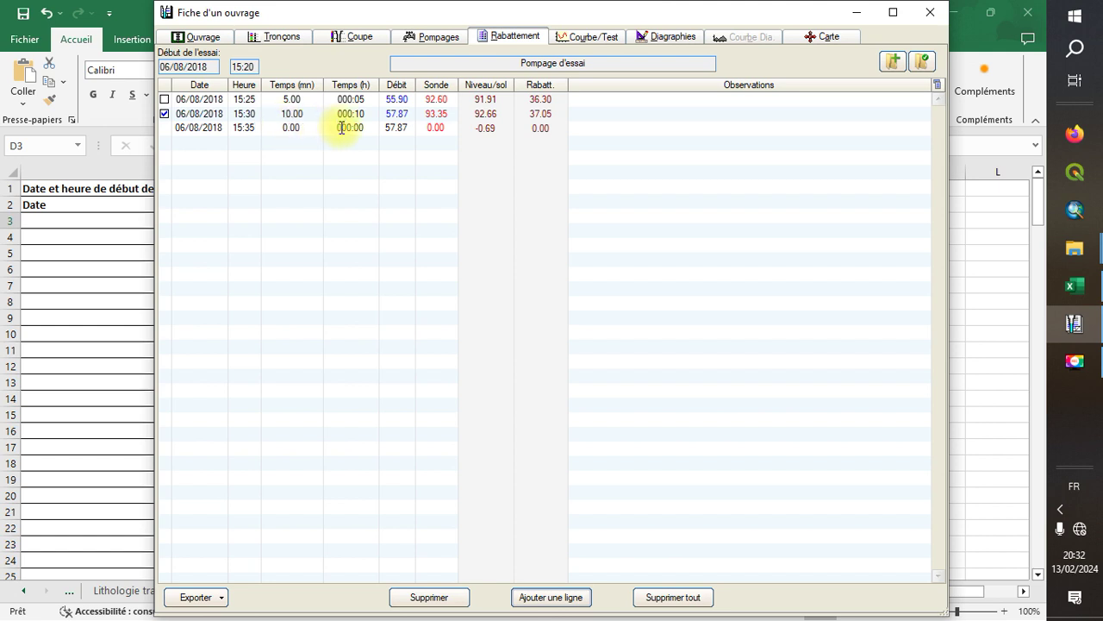
{"action": "left_click", "coordinate": [408, 140]}
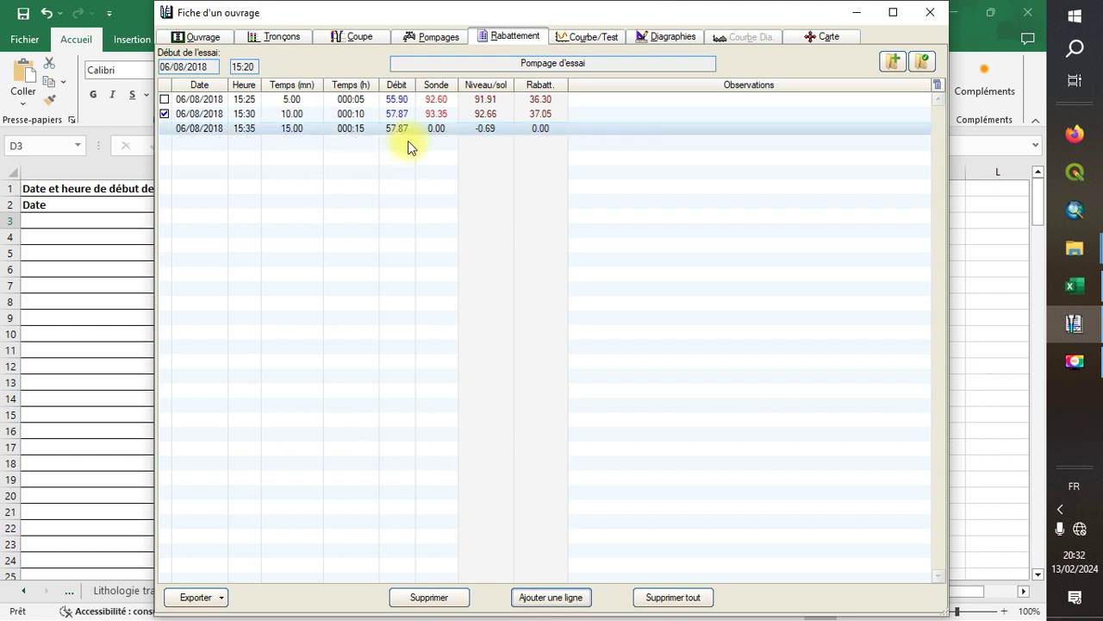
Copy the 15:35 flow rate from the Excel sheet Feuil6 and paste 53.33 as the third drawdown row's Débit
{"action": "left_click", "coordinate": [432, 129]}
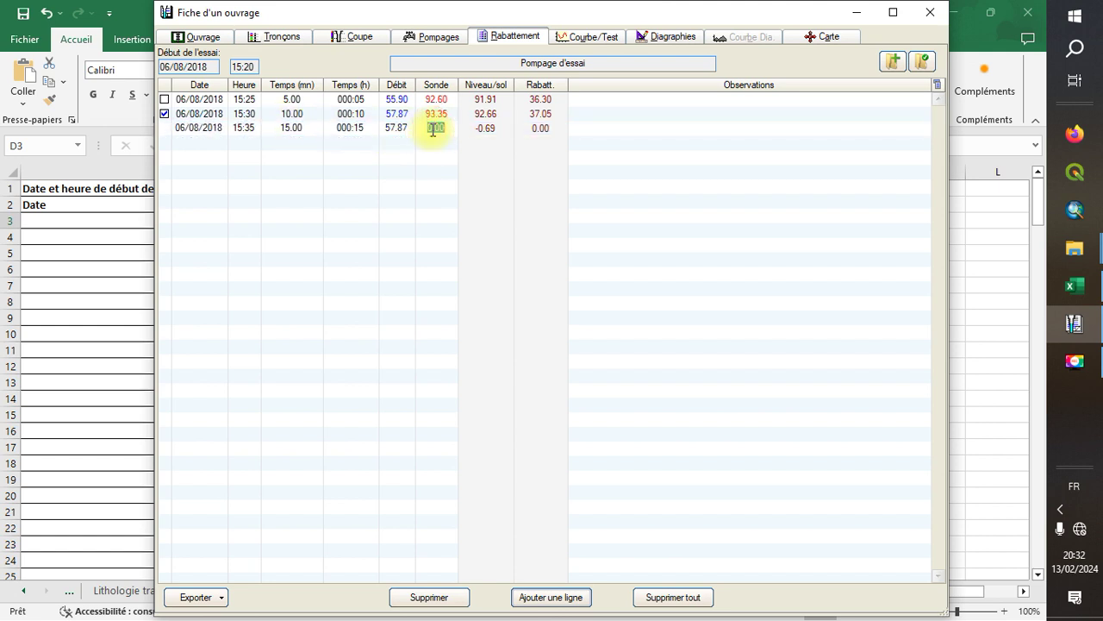
{"action": "left_click", "coordinate": [395, 130]}
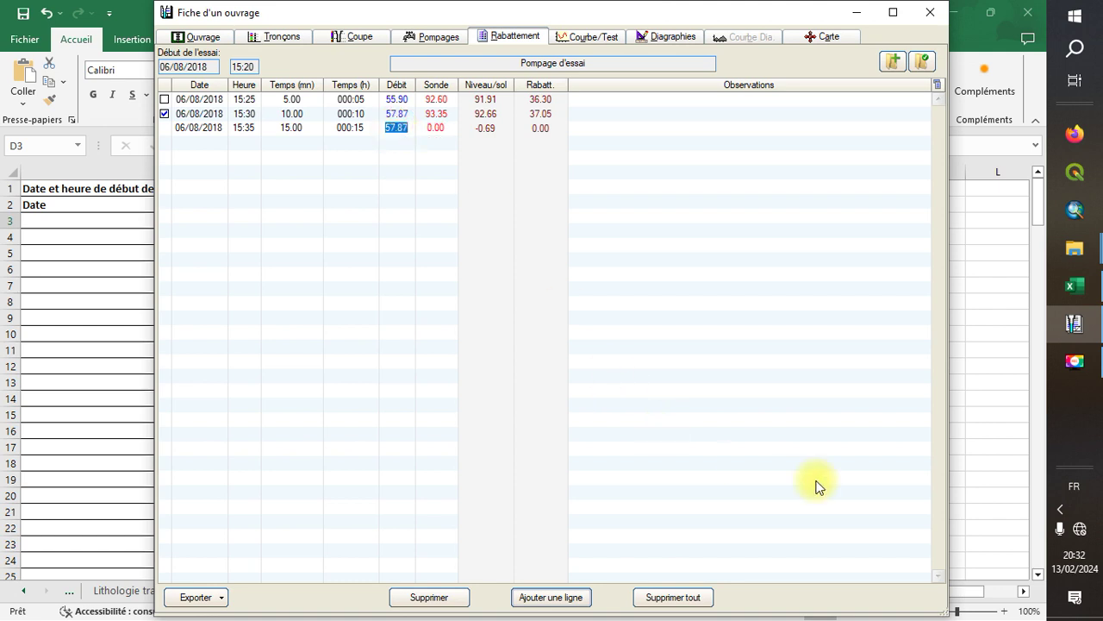
{"action": "left_click", "coordinate": [1084, 286]}
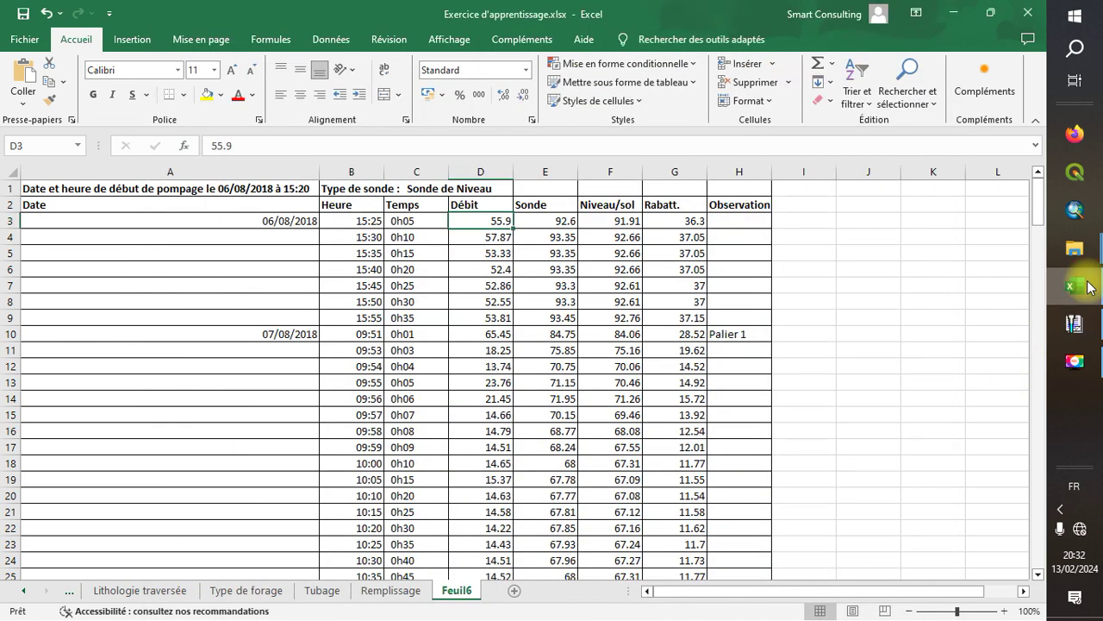
{"action": "left_click", "coordinate": [501, 254]}
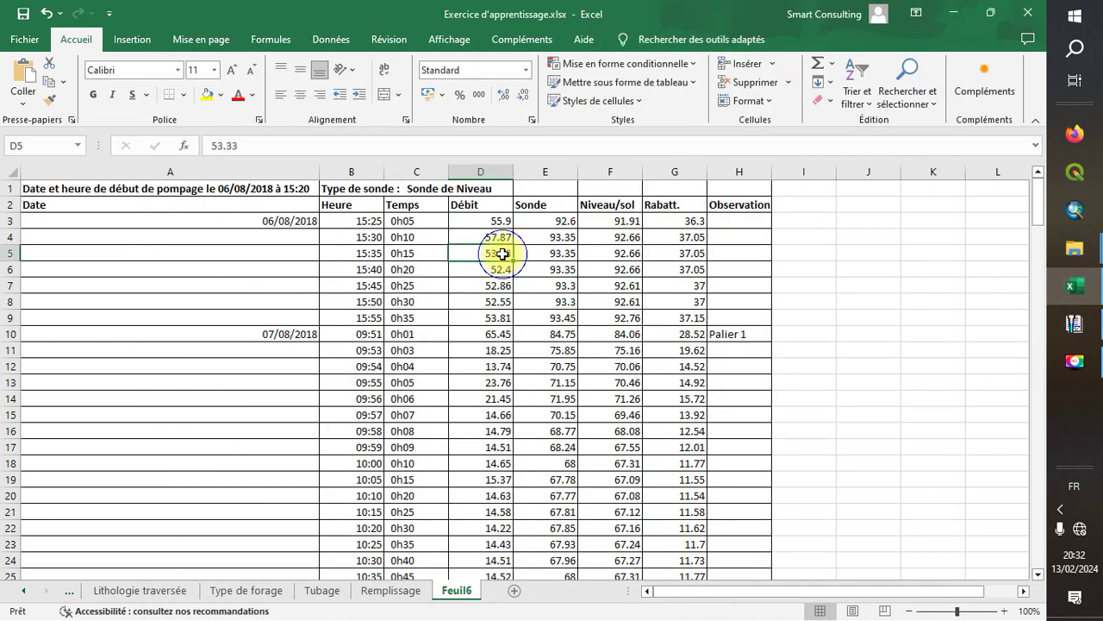
{"action": "right_click", "coordinate": [501, 254]}
{"action": "left_click", "coordinate": [539, 282]}
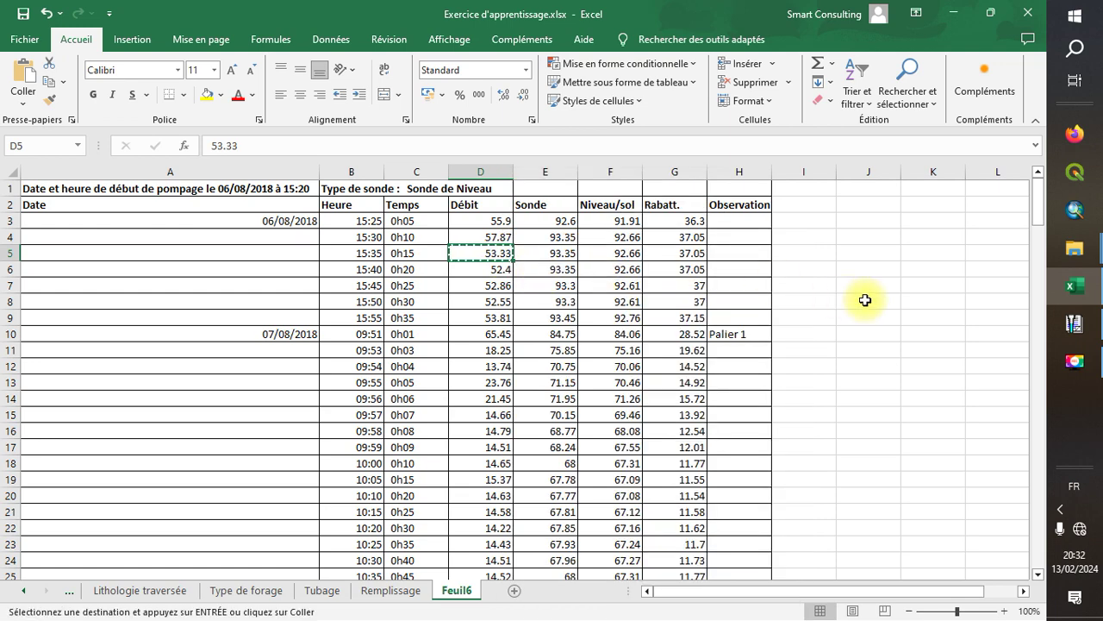
{"action": "left_click", "coordinate": [1079, 292]}
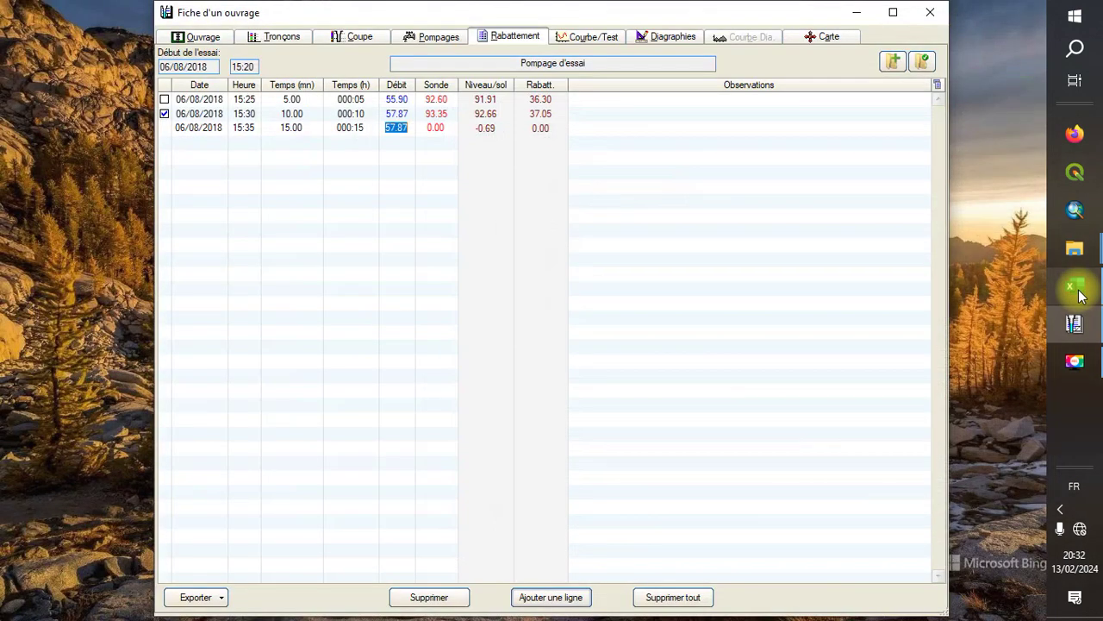
{"action": "right_click", "coordinate": [401, 130]}
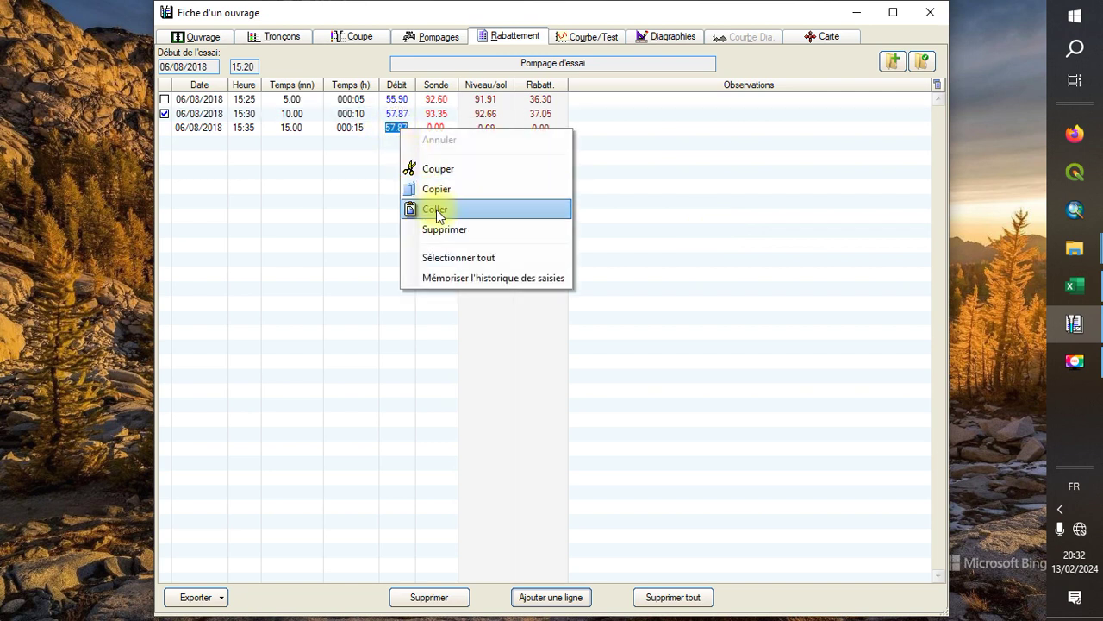
{"action": "left_click", "coordinate": [436, 211]}
Copy the 15:35 probe reading from the Excel sheet and paste 93.35 as the third drawdown row's Sonde
{"action": "left_click", "coordinate": [436, 127]}
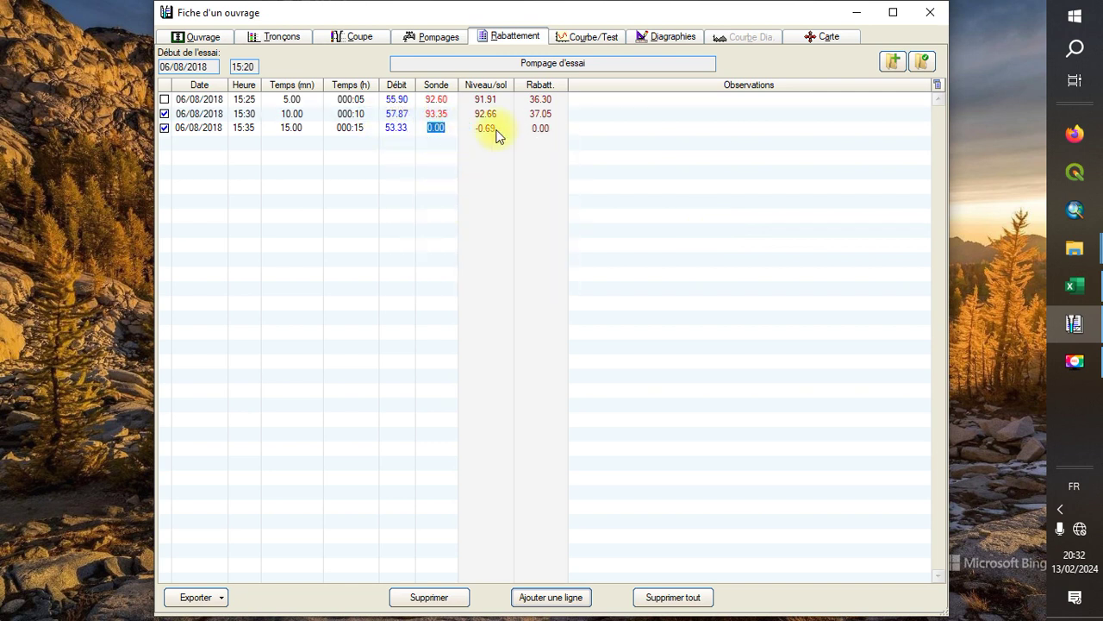
{"action": "mouse_move", "coordinate": [1097, 332]}
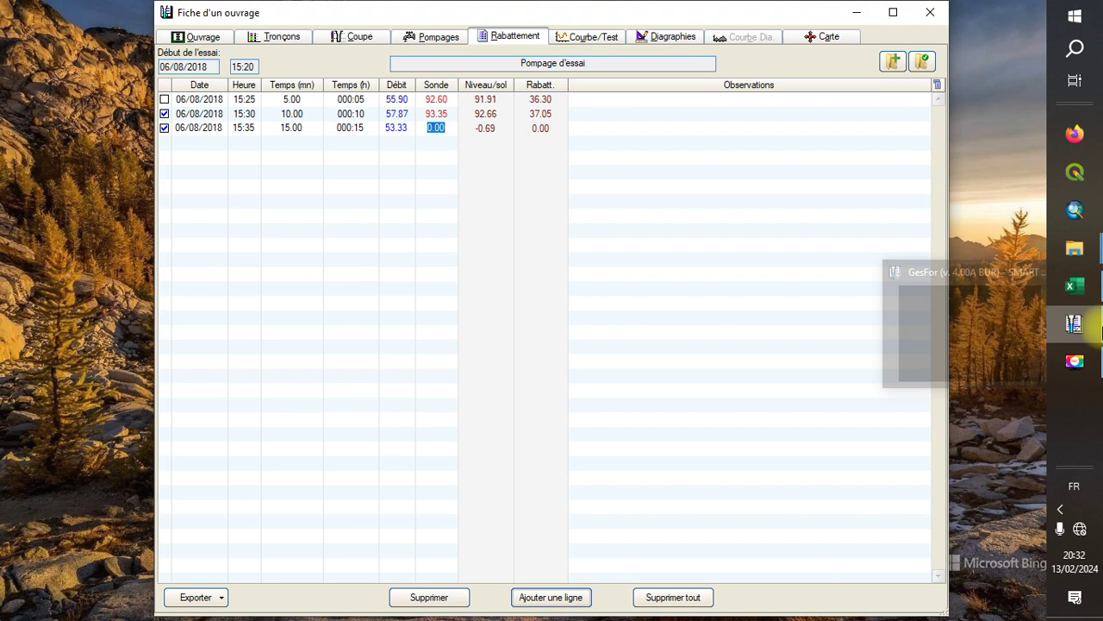
{"action": "left_click", "coordinate": [1075, 286]}
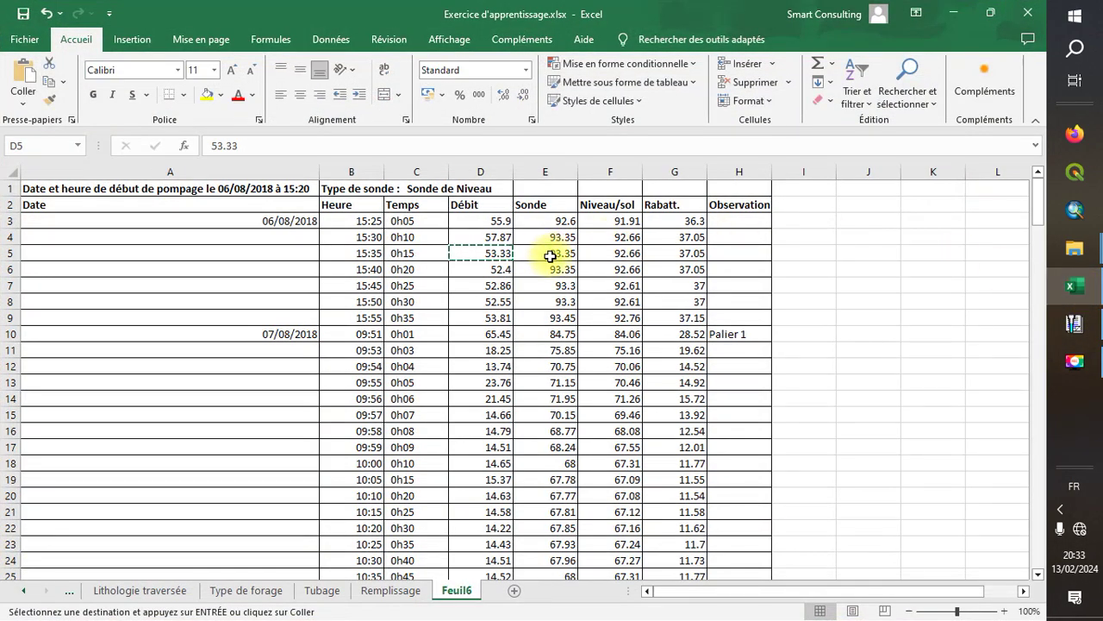
{"action": "right_click", "coordinate": [550, 256]}
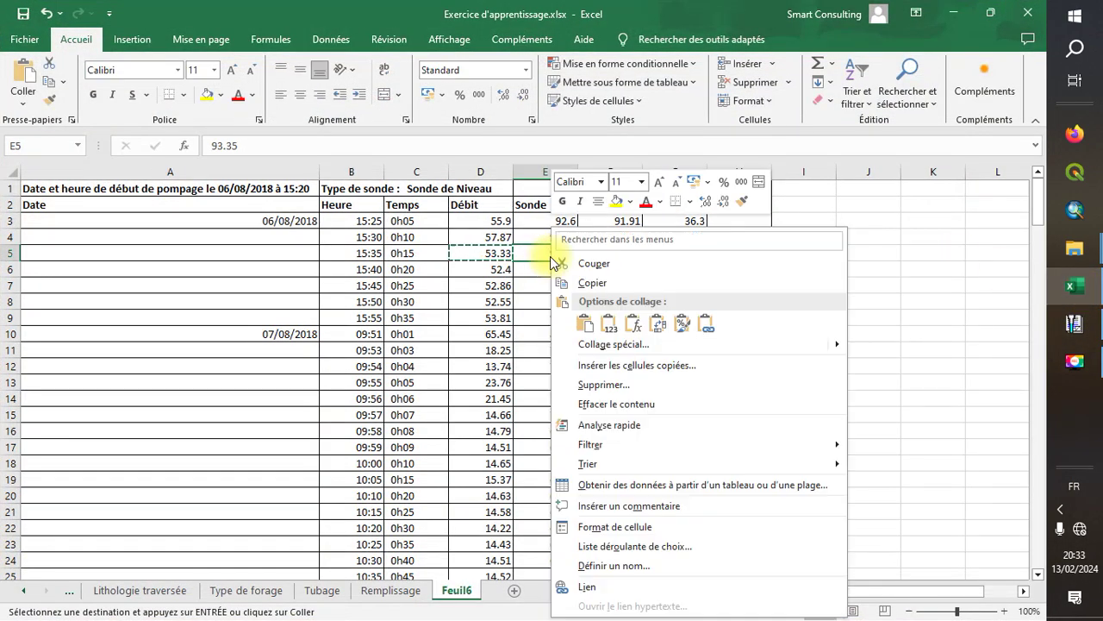
{"action": "left_click", "coordinate": [586, 290]}
{"action": "left_click", "coordinate": [1078, 334]}
{"action": "right_click", "coordinate": [430, 125]}
{"action": "left_click", "coordinate": [463, 203]}
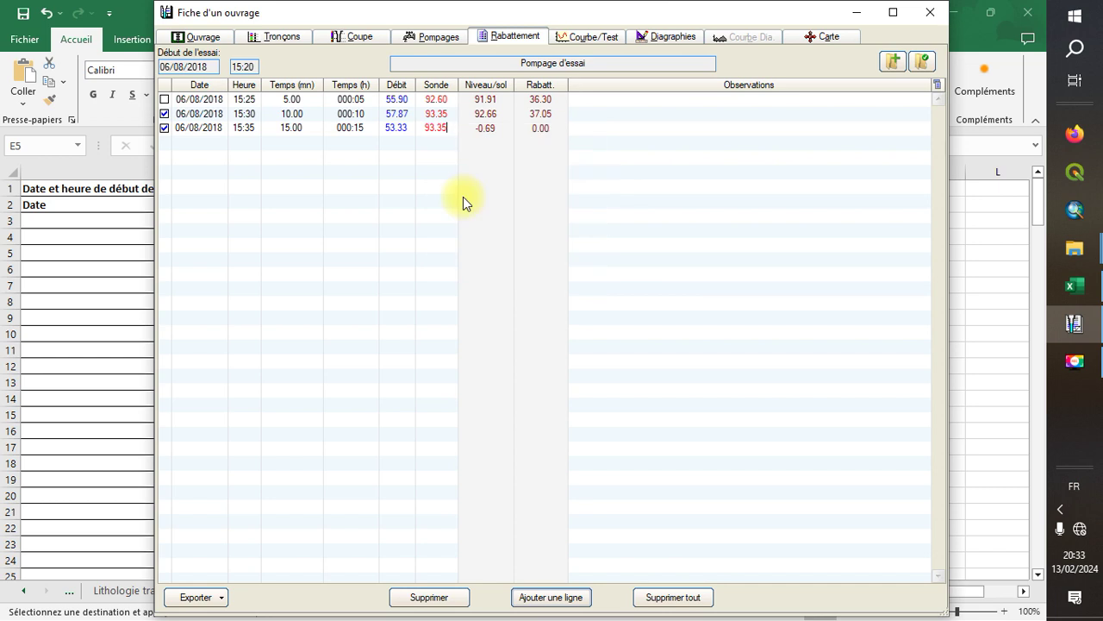
{"action": "left_click", "coordinate": [483, 135]}
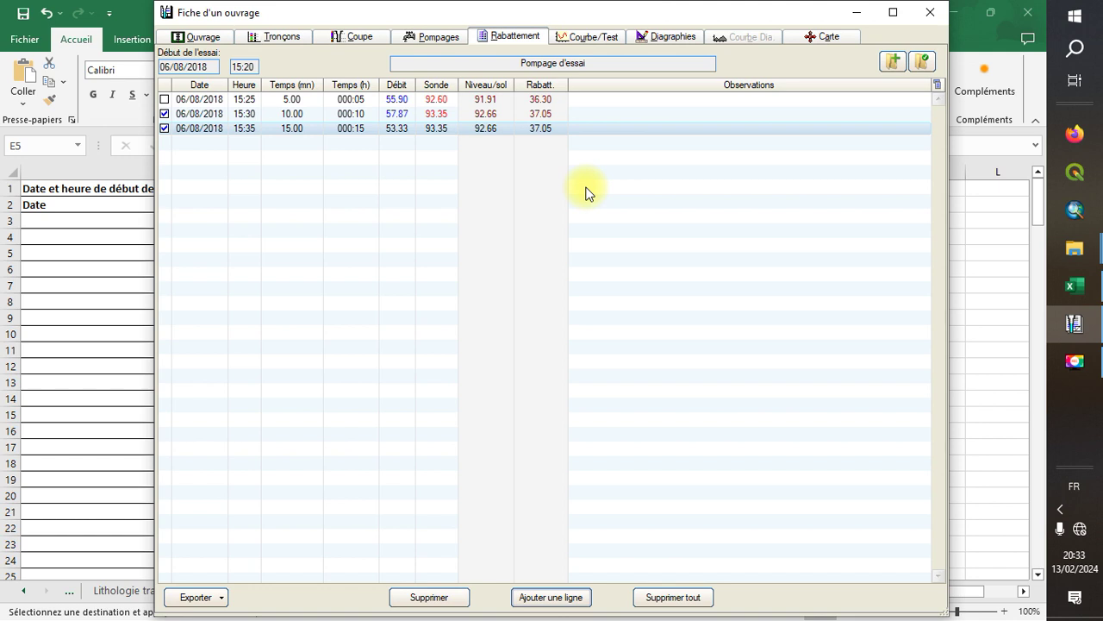
Add a fourth row to the drawdown table and set its Heure to 15:40
{"action": "left_click", "coordinate": [562, 599]}
{"action": "left_click", "coordinate": [257, 143]}
{"action": "left_click", "coordinate": [258, 144]}
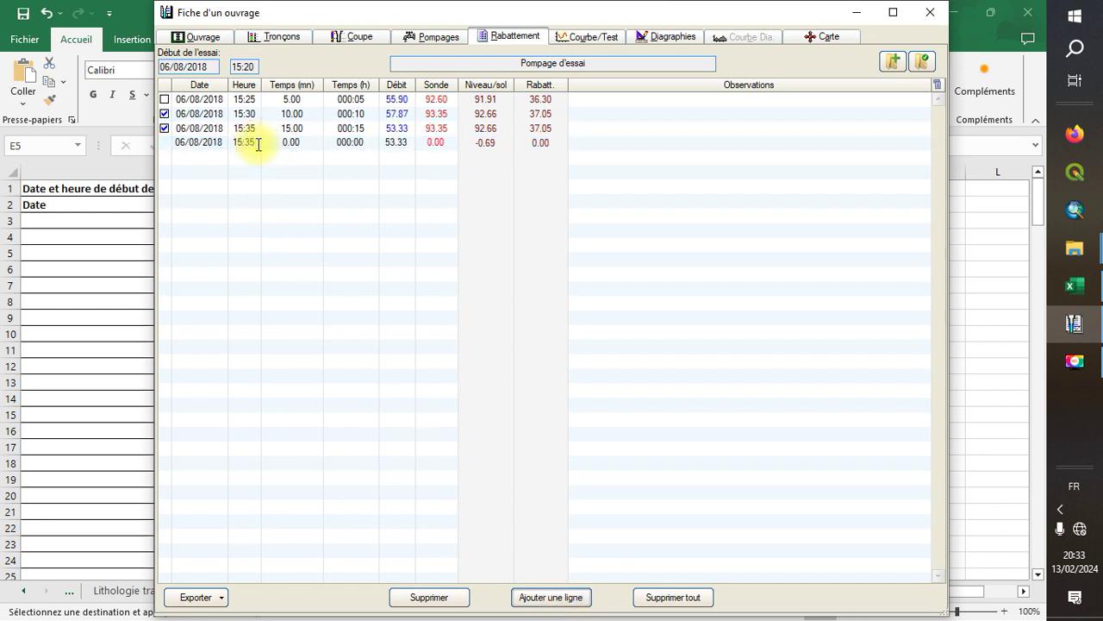
{"action": "key", "text": "Return"}
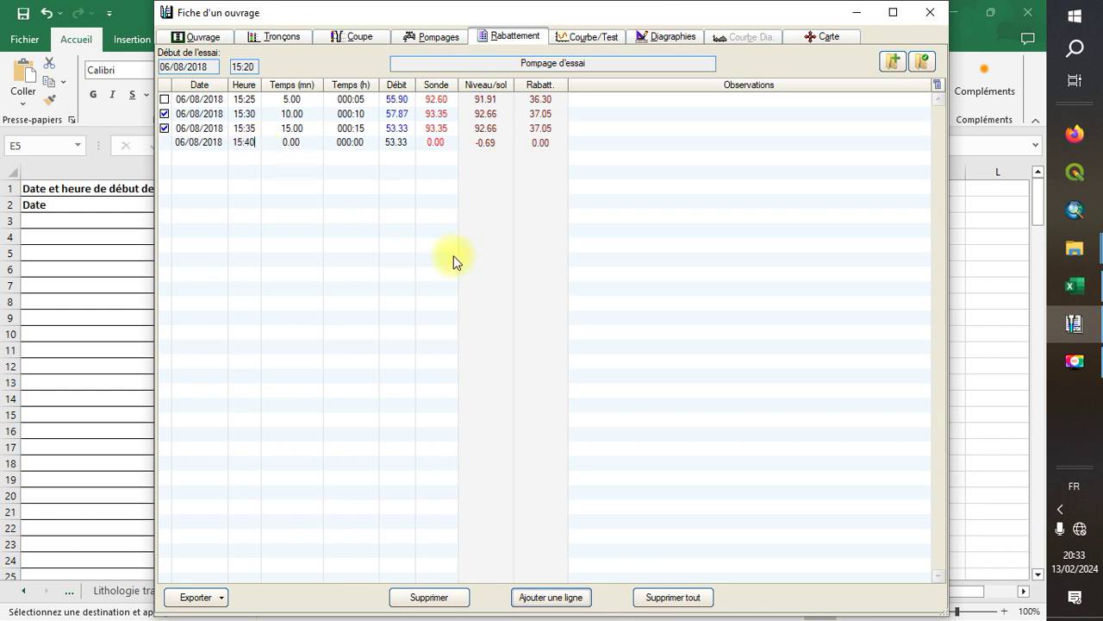
{"action": "left_click", "coordinate": [430, 142]}
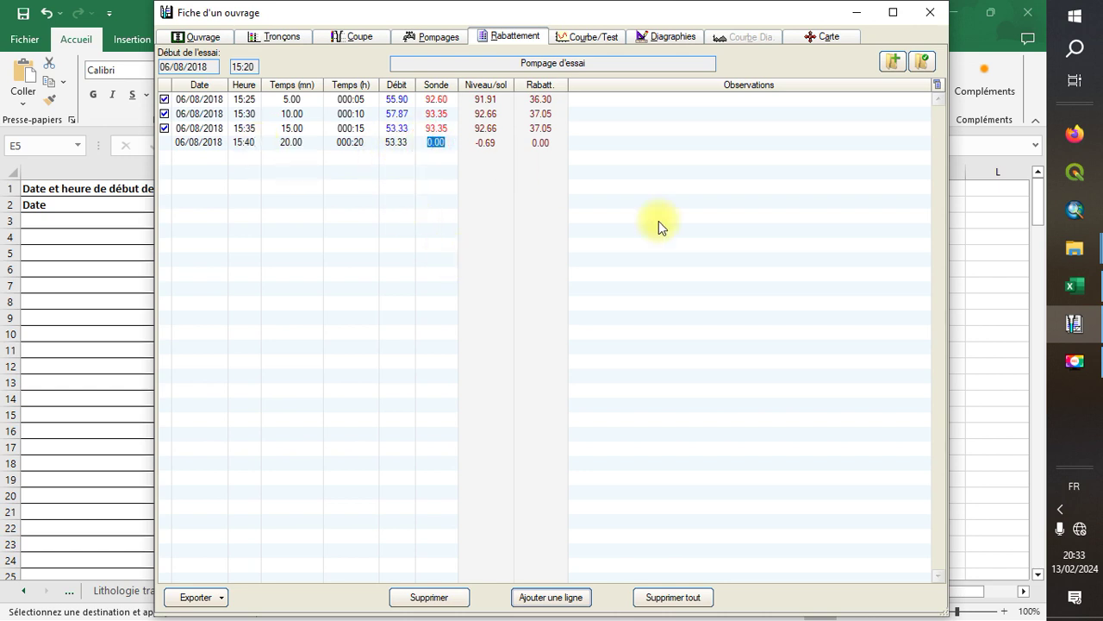
Look up the 15:40 flow rate in the Excel sheet and set the fourth drawdown row's Débit to 52.4
{"action": "left_click", "coordinate": [1067, 288]}
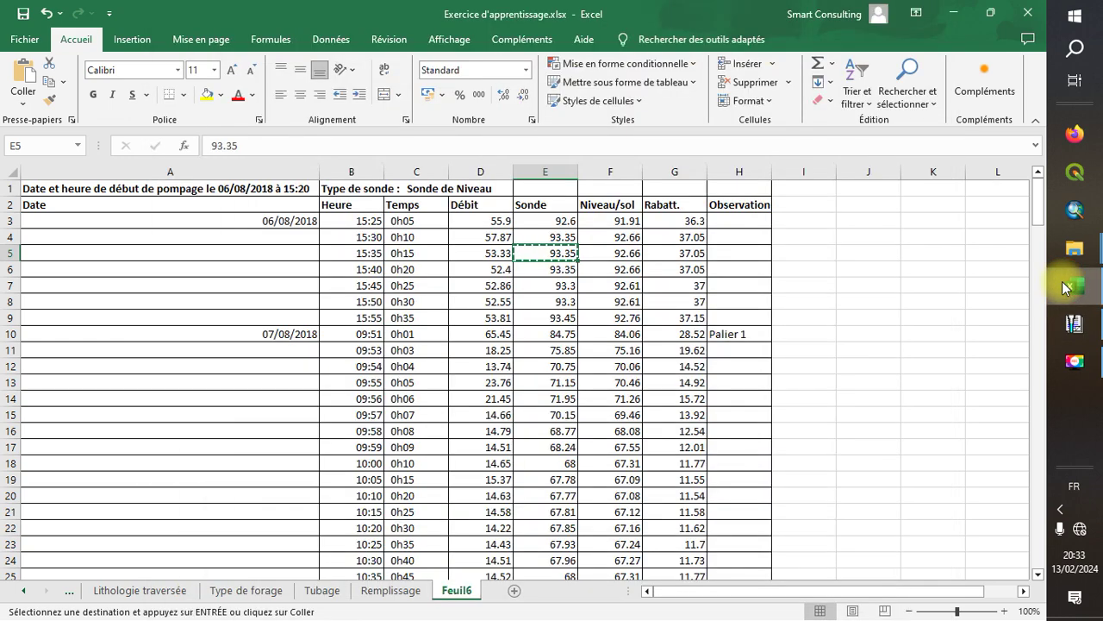
{"action": "left_click", "coordinate": [507, 273]}
{"action": "right_click", "coordinate": [505, 272]}
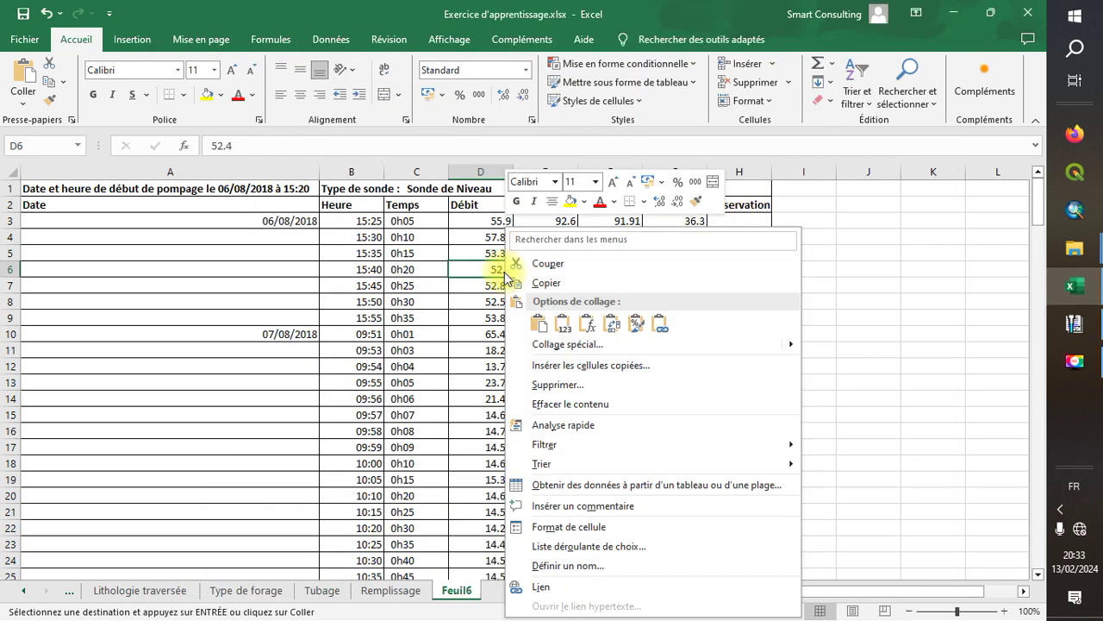
{"action": "left_click", "coordinate": [547, 285]}
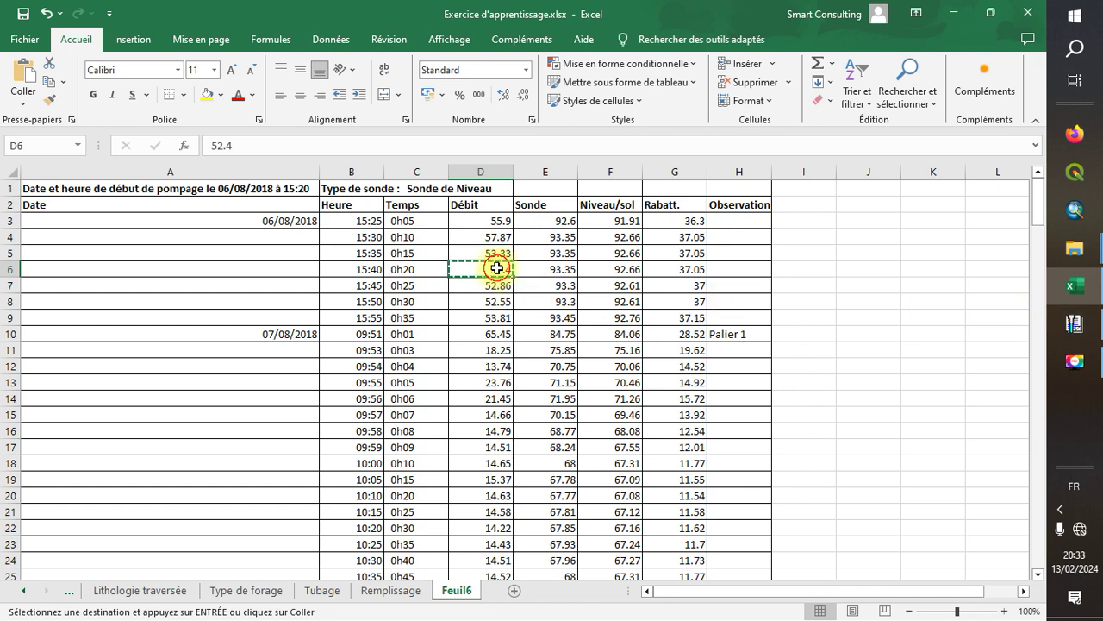
{"action": "left_click_drag", "start_coordinate": [505, 271], "coordinate": [545, 270]}
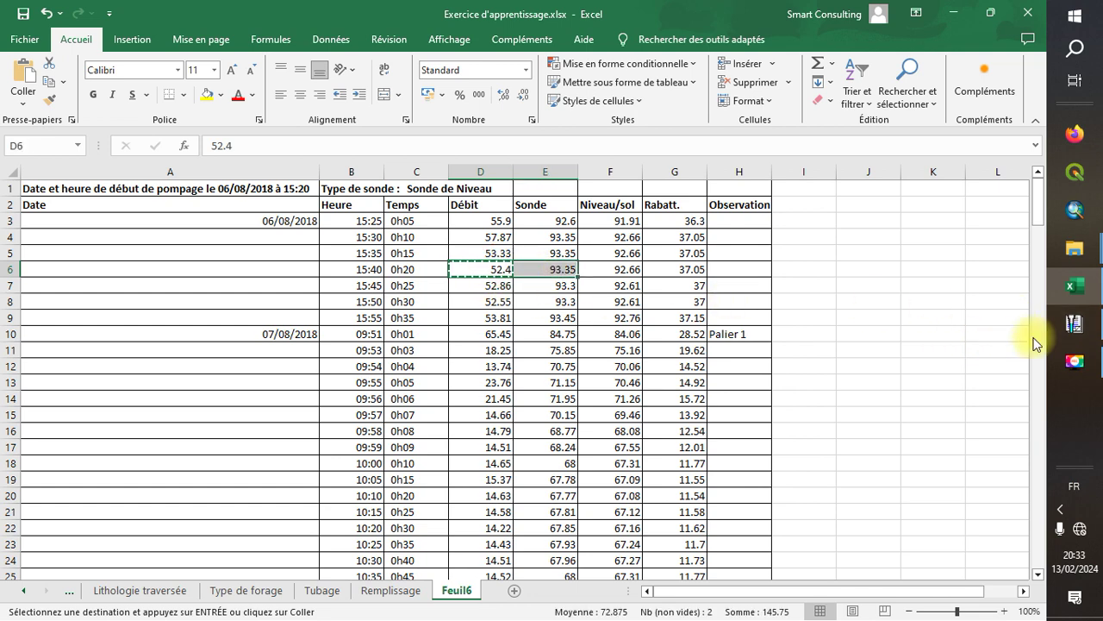
{"action": "left_click", "coordinate": [1074, 332]}
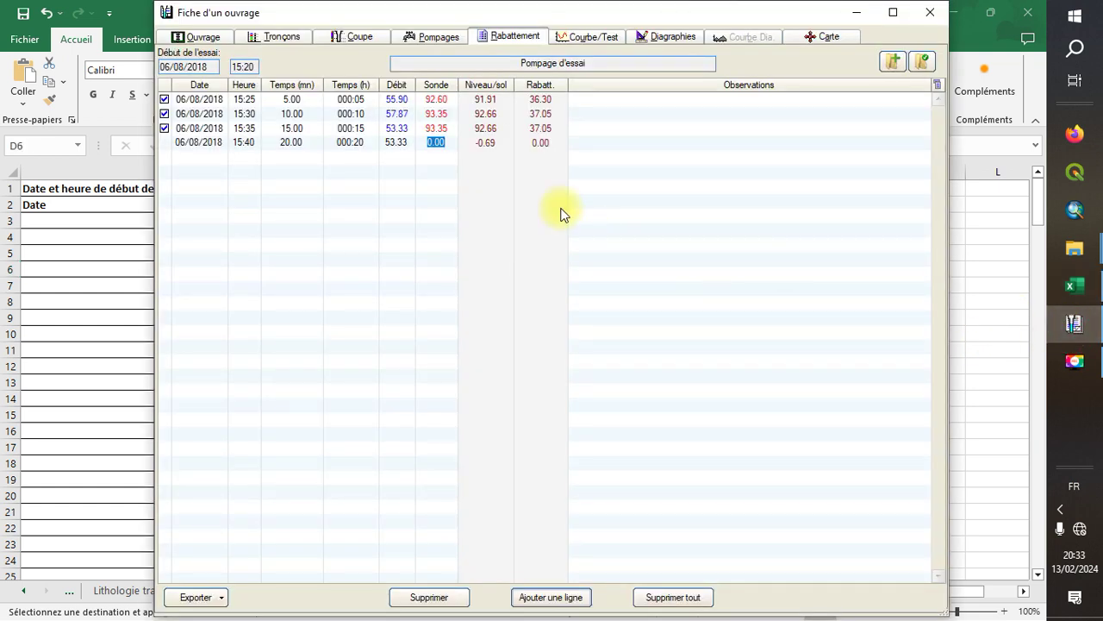
{"action": "left_click", "coordinate": [407, 143]}
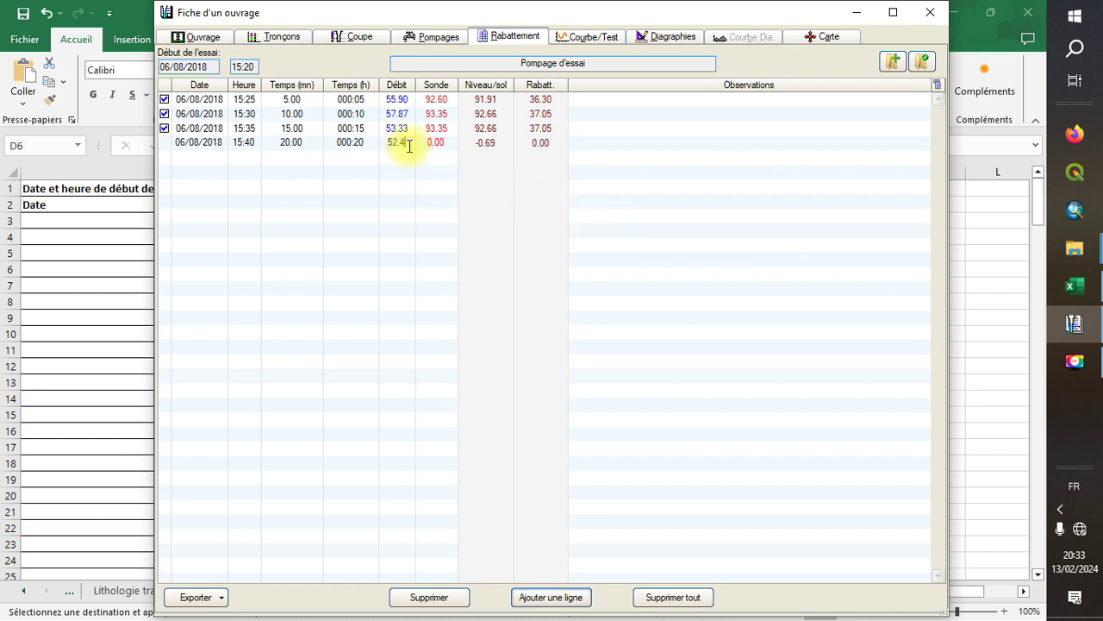
Check the 15:40 probe reading in Excel, and set the fourth drawdown row's Sonde to 93.35
{"action": "left_click", "coordinate": [433, 143]}
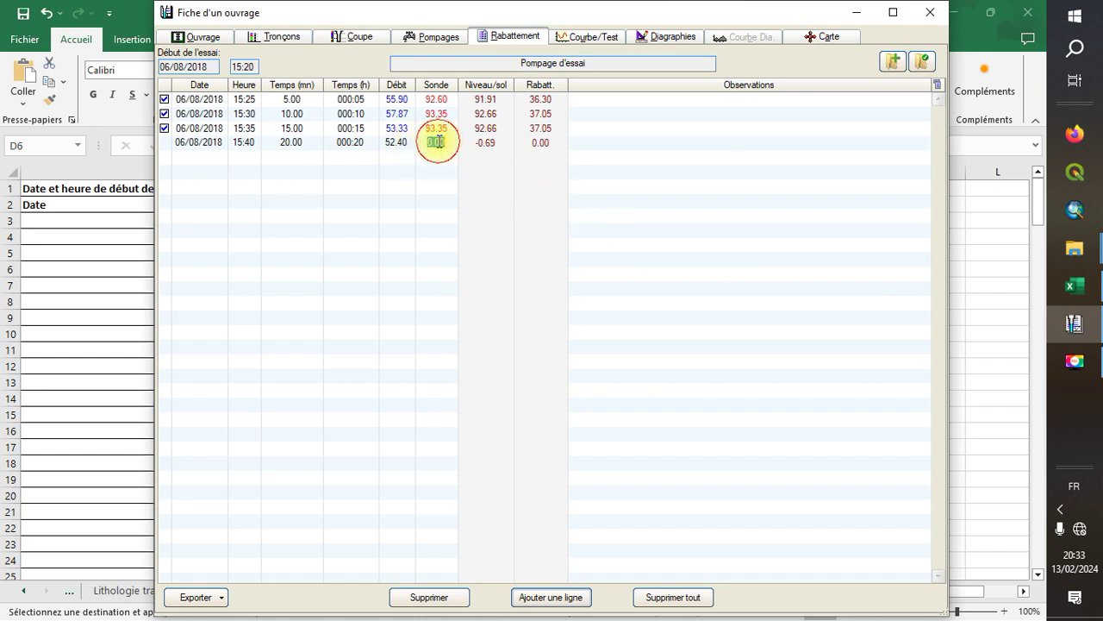
{"action": "left_click", "coordinate": [1091, 281]}
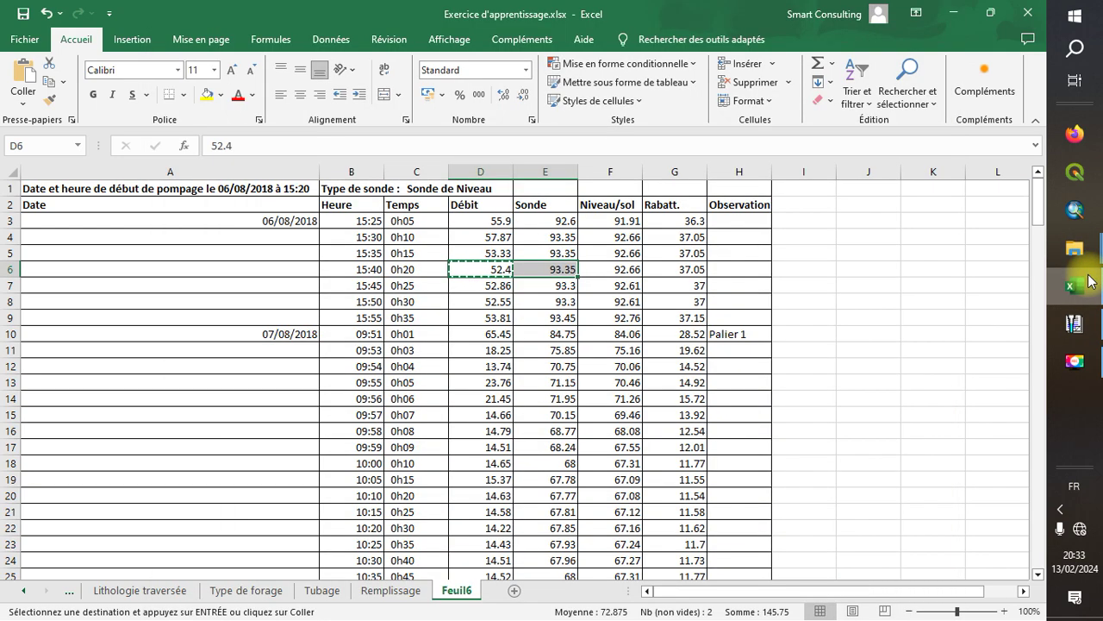
{"action": "left_click", "coordinate": [1091, 281]}
{"action": "type", "text": "93.35"}
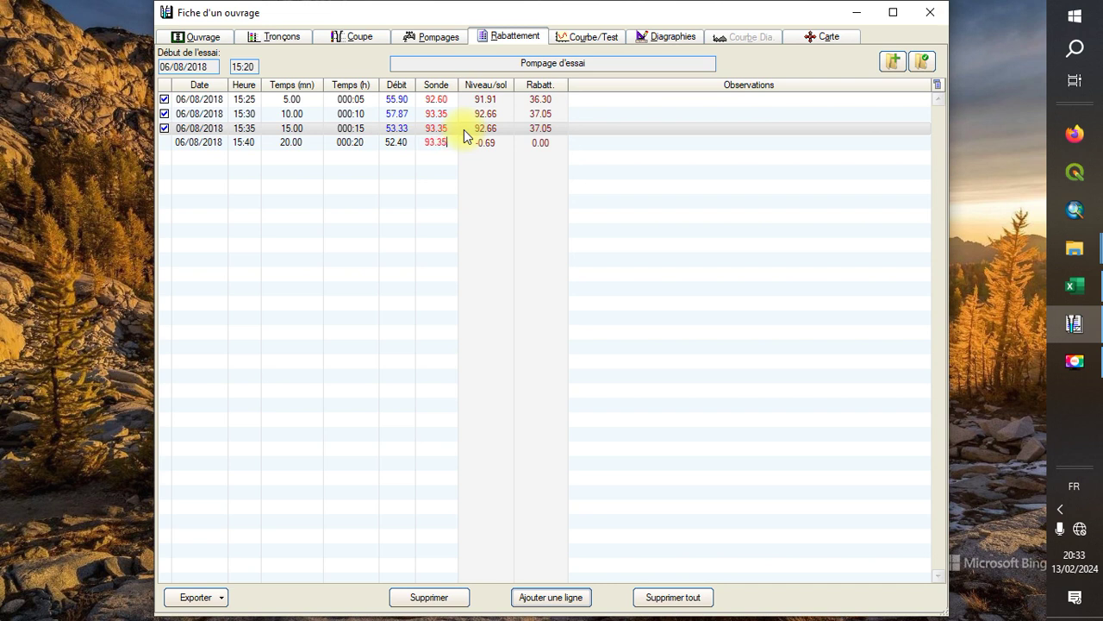
{"action": "left_click", "coordinate": [481, 144]}
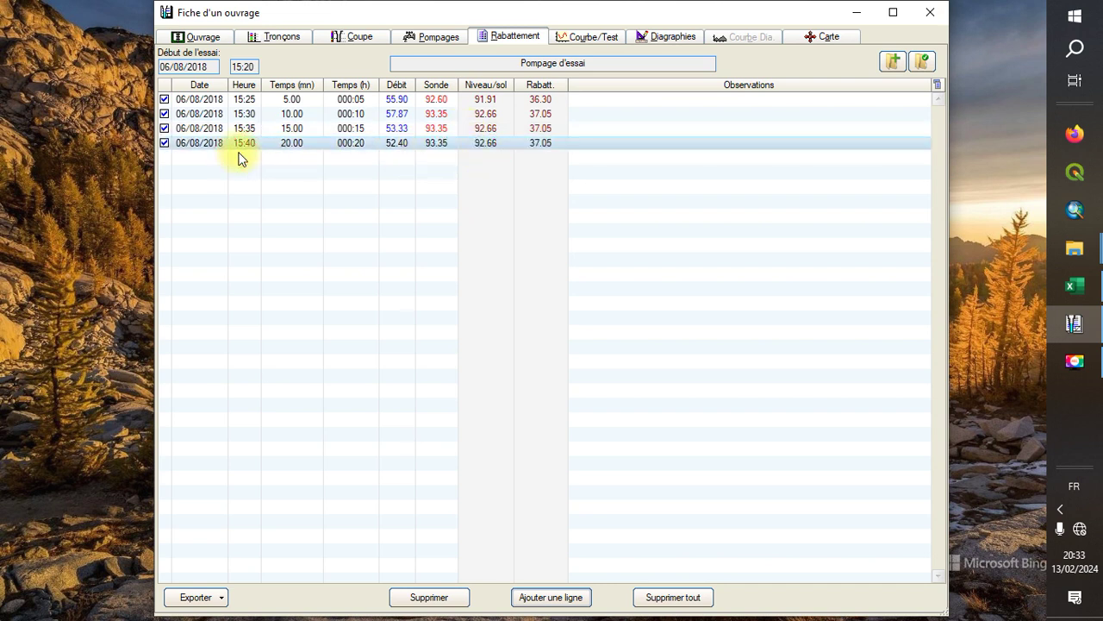
Add a fifth row to the drawdown table and set its Heure to 15:45
{"action": "left_click", "coordinate": [545, 599]}
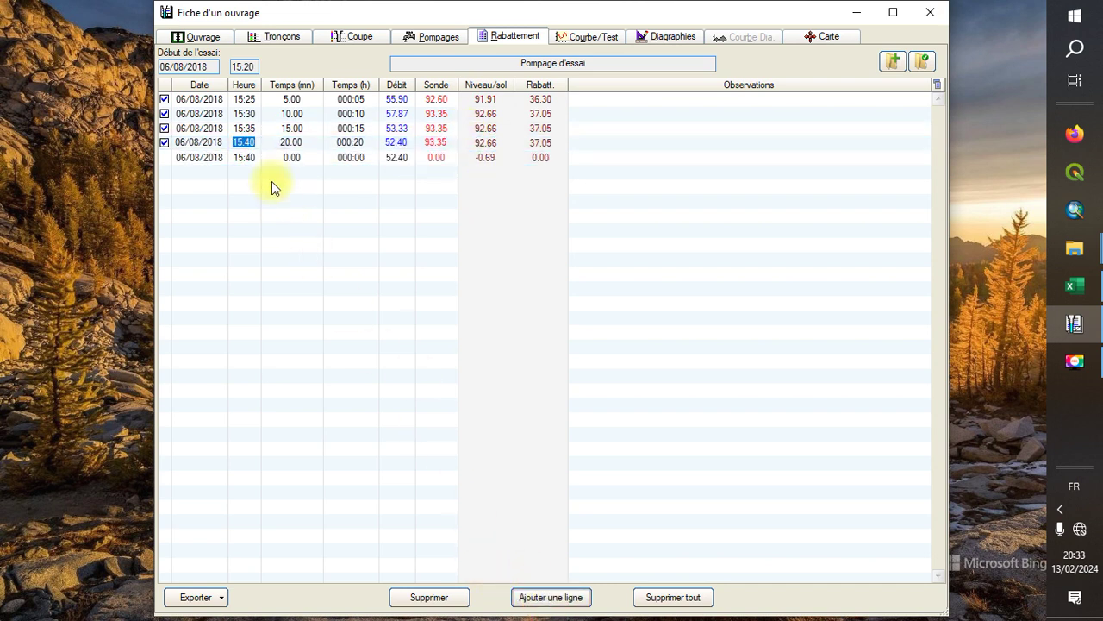
{"action": "left_click", "coordinate": [251, 159]}
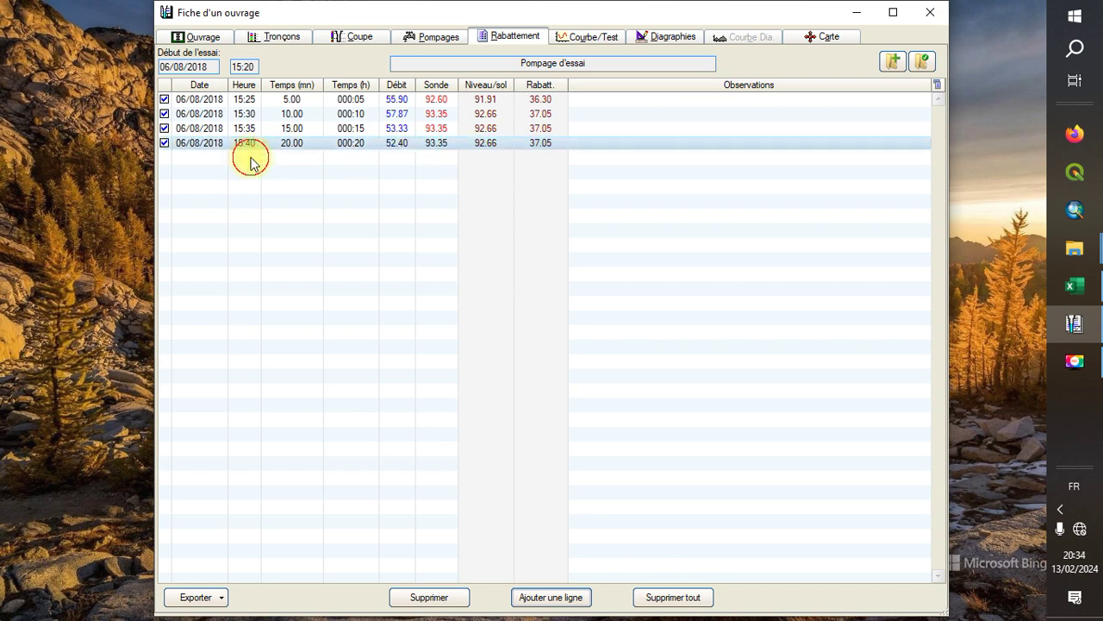
{"action": "left_click", "coordinate": [551, 599]}
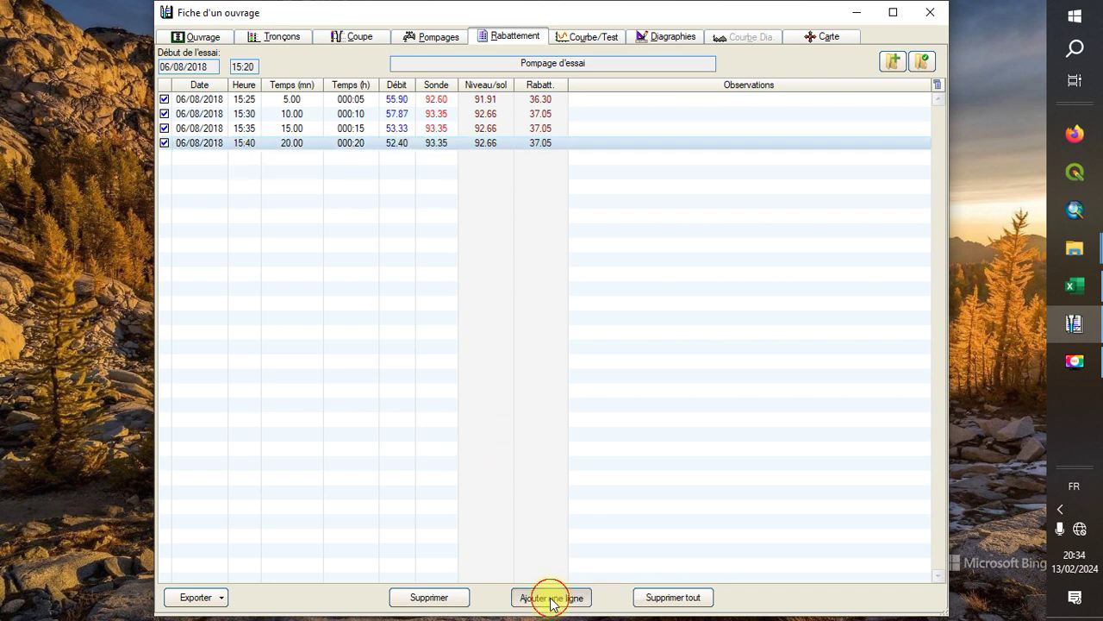
{"action": "left_click", "coordinate": [252, 160]}
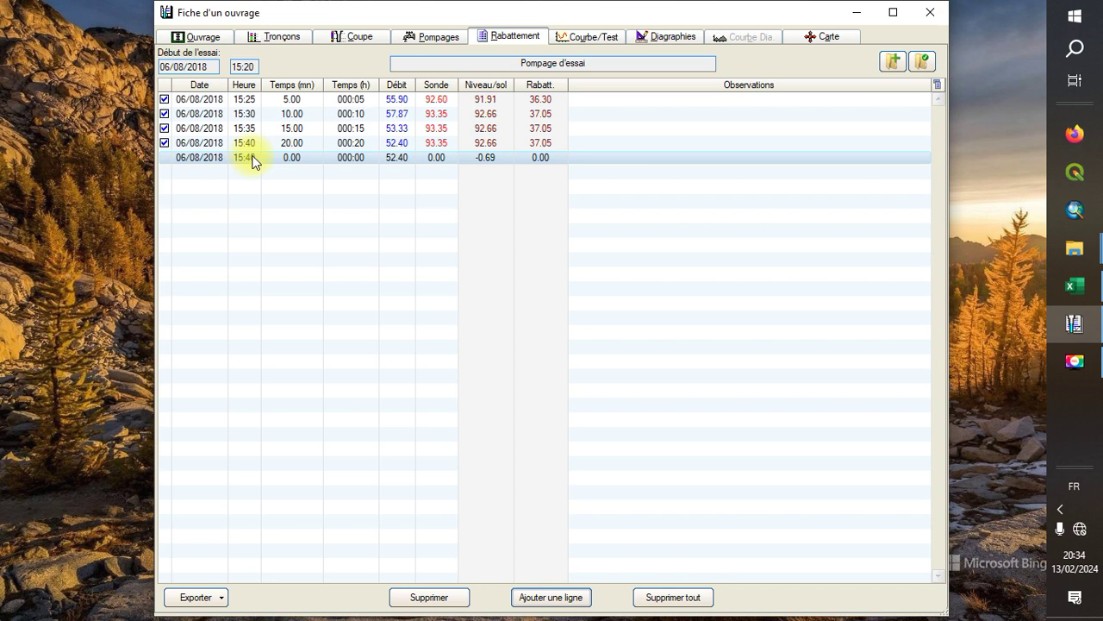
{"action": "left_click", "coordinate": [254, 156]}
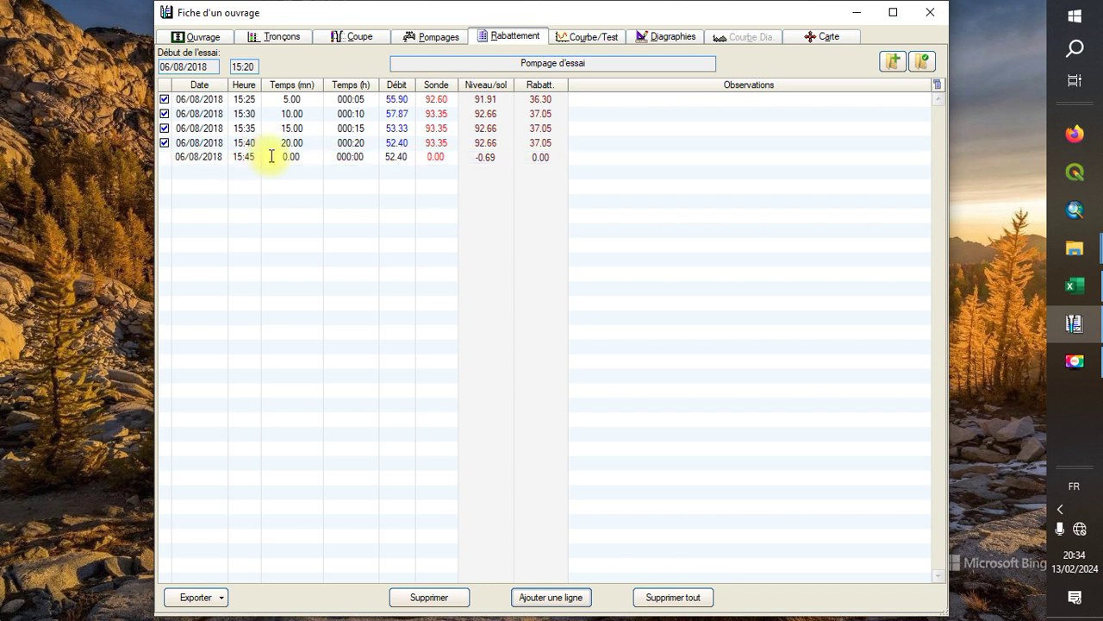
Look up the 15:45 flow rate in the Excel sheet and set the fifth drawdown row's Débit to 52.86
{"action": "left_click", "coordinate": [399, 156]}
{"action": "key", "text": "ctrl+c"}
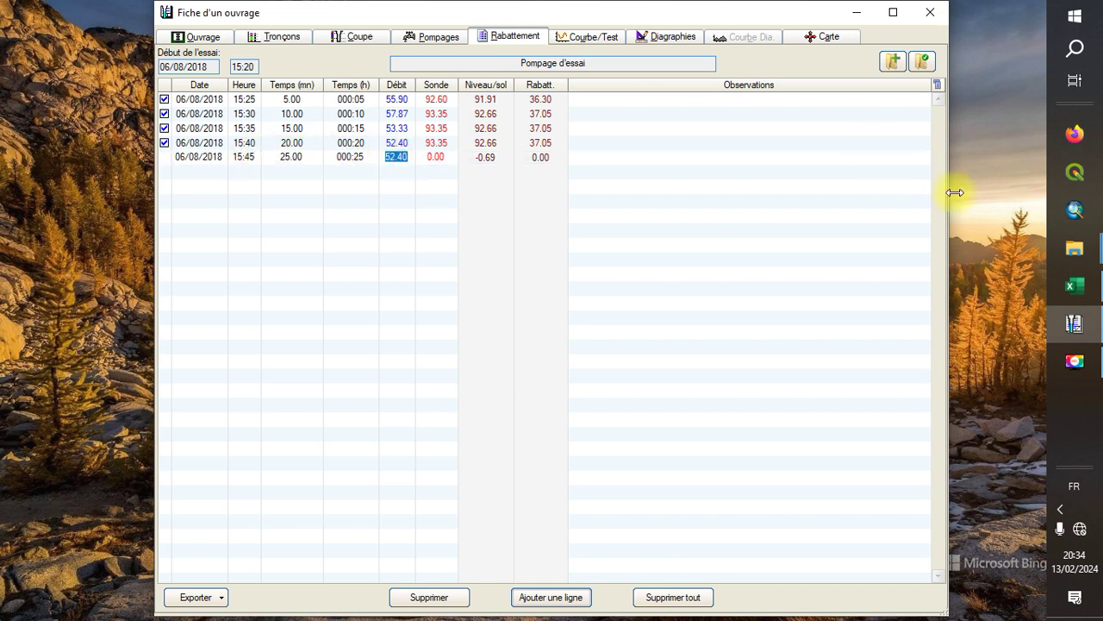
{"action": "left_click", "coordinate": [1077, 287]}
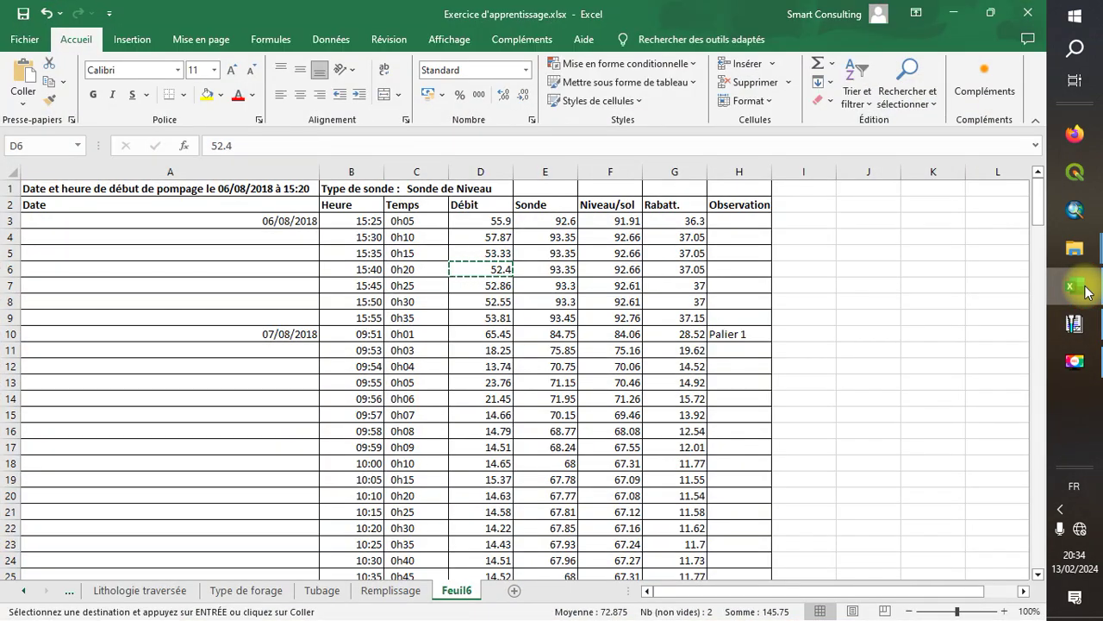
{"action": "left_click", "coordinate": [1078, 287]}
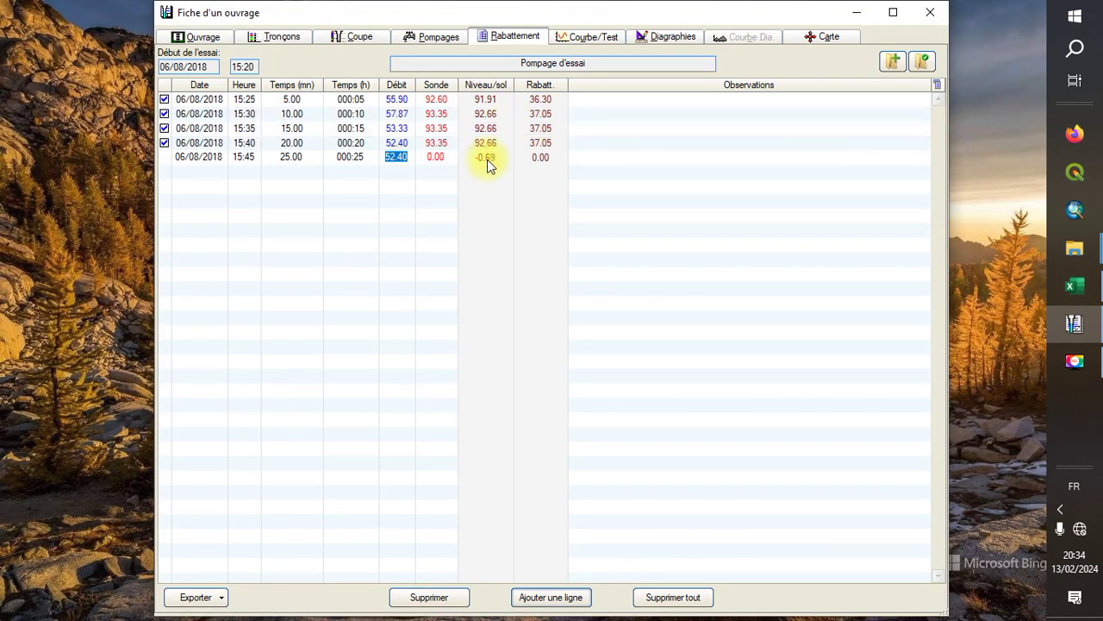
{"action": "left_click", "coordinate": [404, 156]}
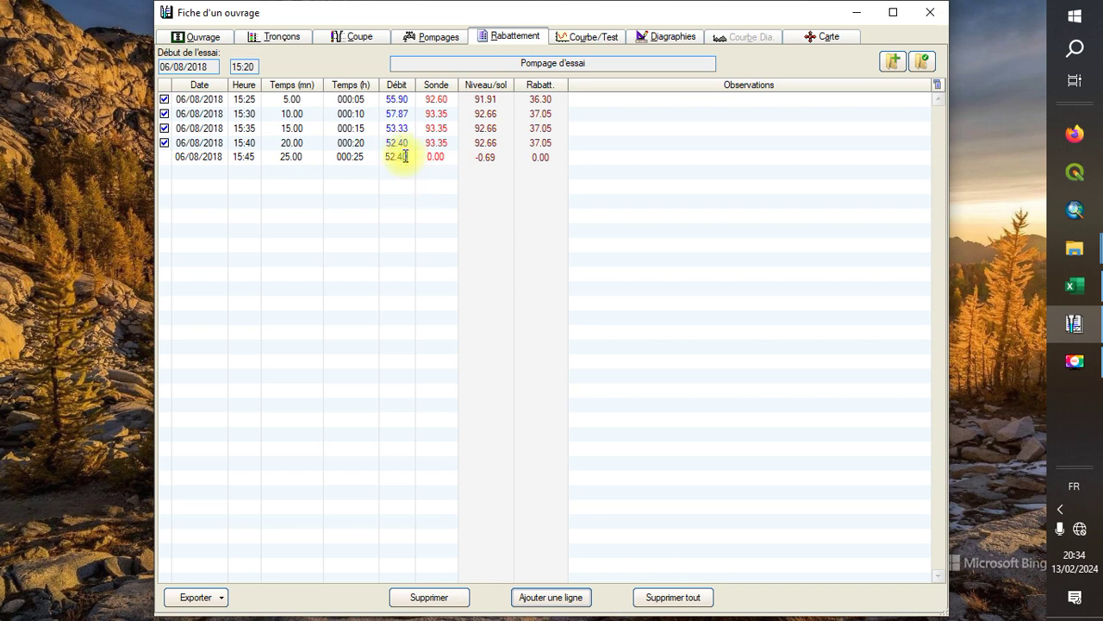
{"action": "left_click", "coordinate": [404, 156]}
Check the 15:45 probe reading in Excel and set the fifth drawdown row's Sonde to 93.3
{"action": "left_click", "coordinate": [436, 157]}
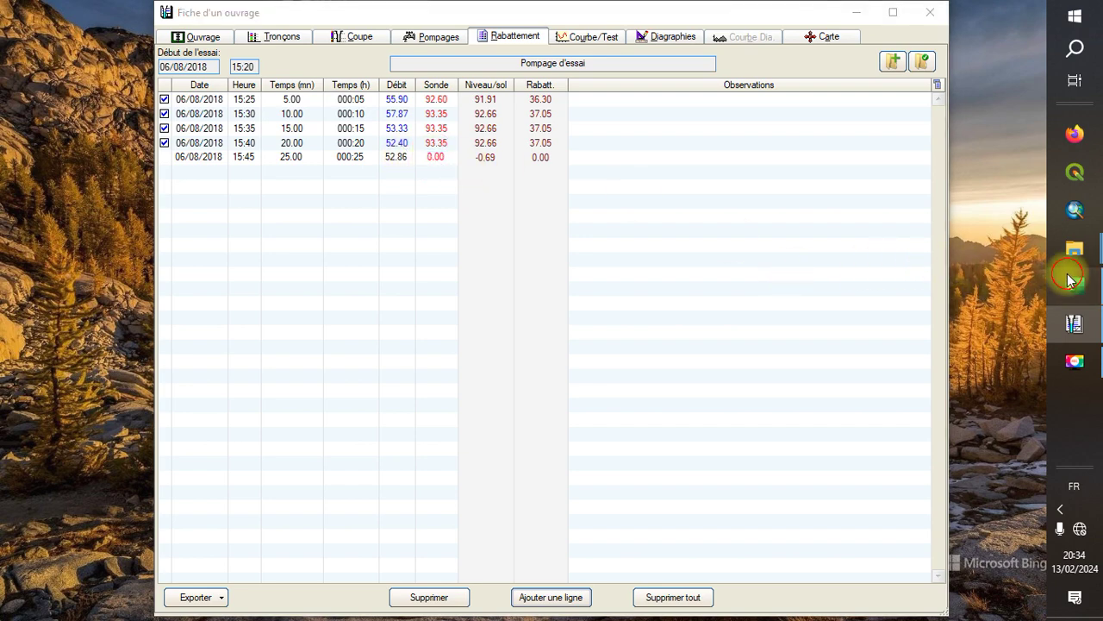
{"action": "left_click", "coordinate": [1072, 283]}
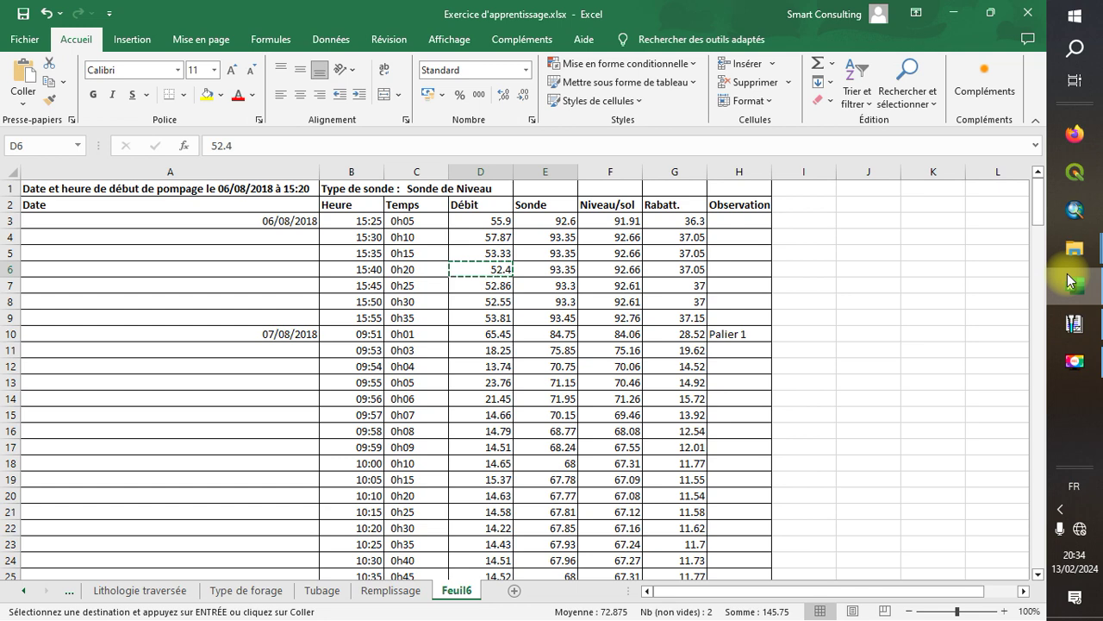
{"action": "left_click", "coordinate": [1071, 280]}
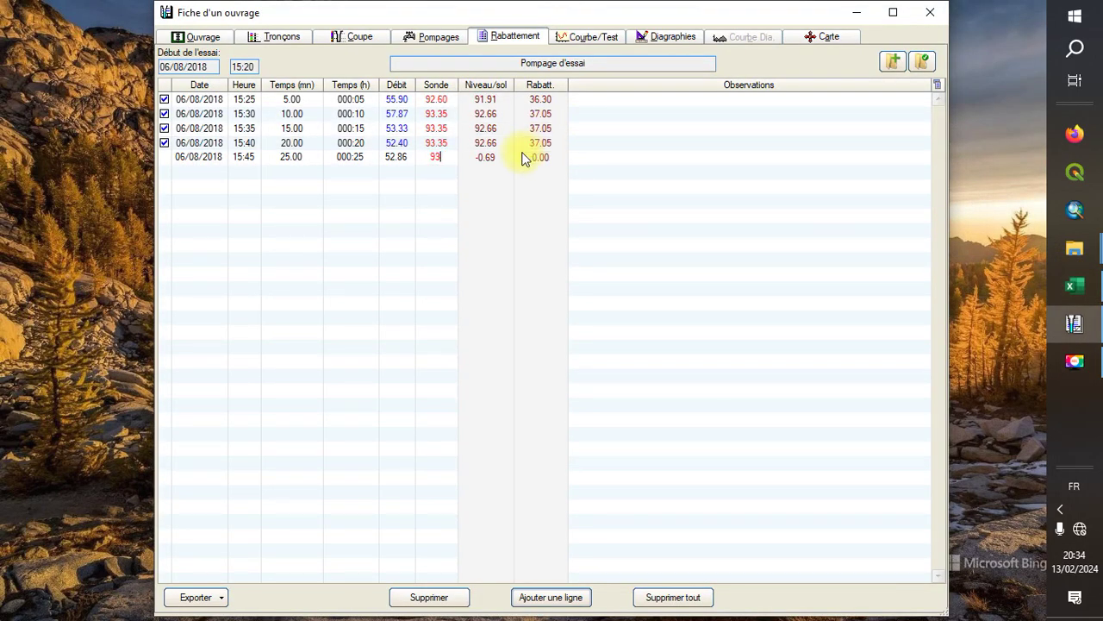
{"action": "left_click", "coordinate": [474, 178]}
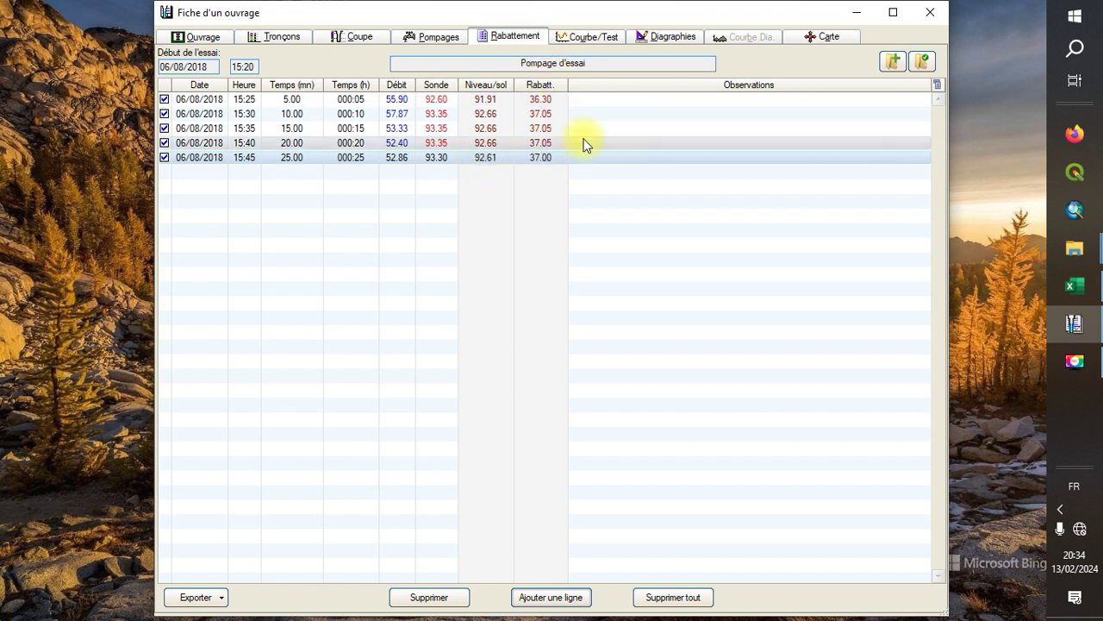
Review the drawdown curve plotted from the five rows, and return to the drawdown table
{"action": "left_click", "coordinate": [593, 37]}
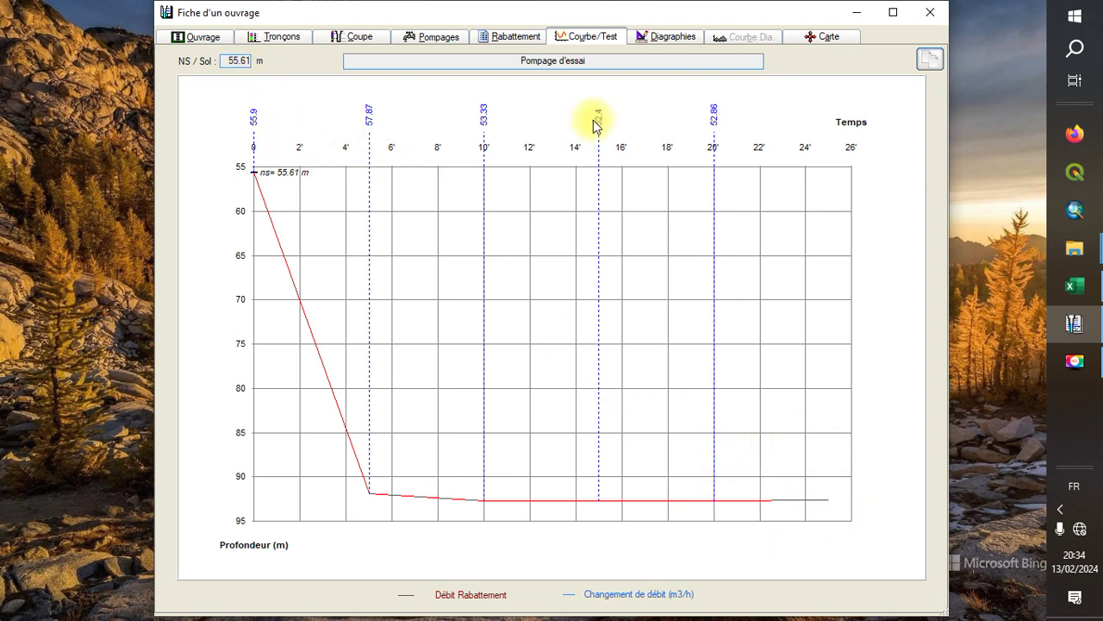
{"action": "left_click", "coordinate": [508, 36]}
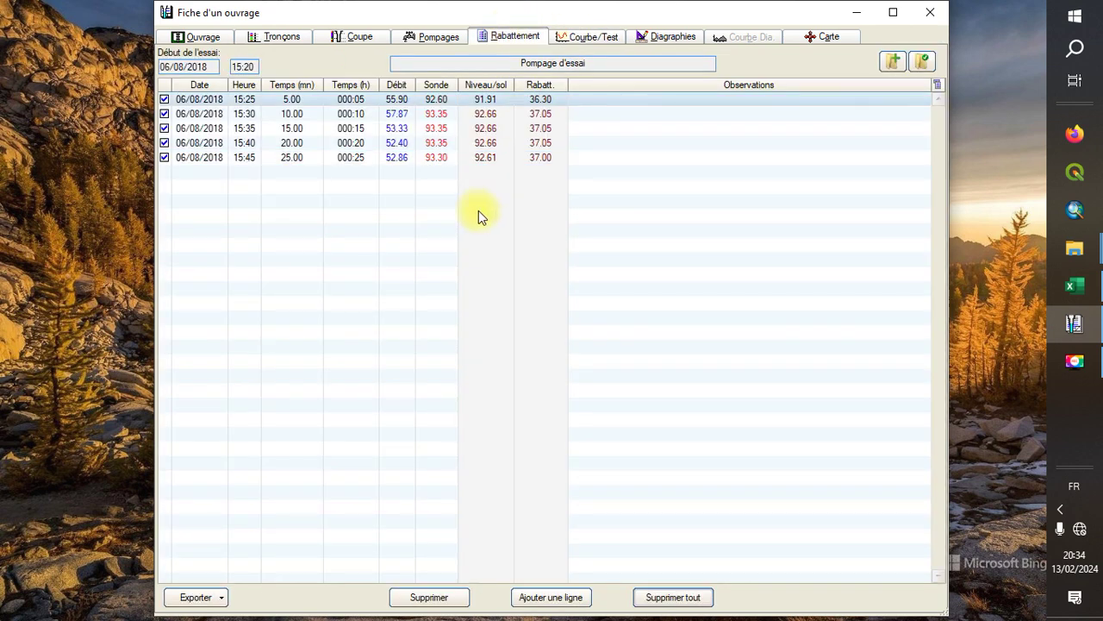
{"action": "left_click", "coordinate": [373, 183]}
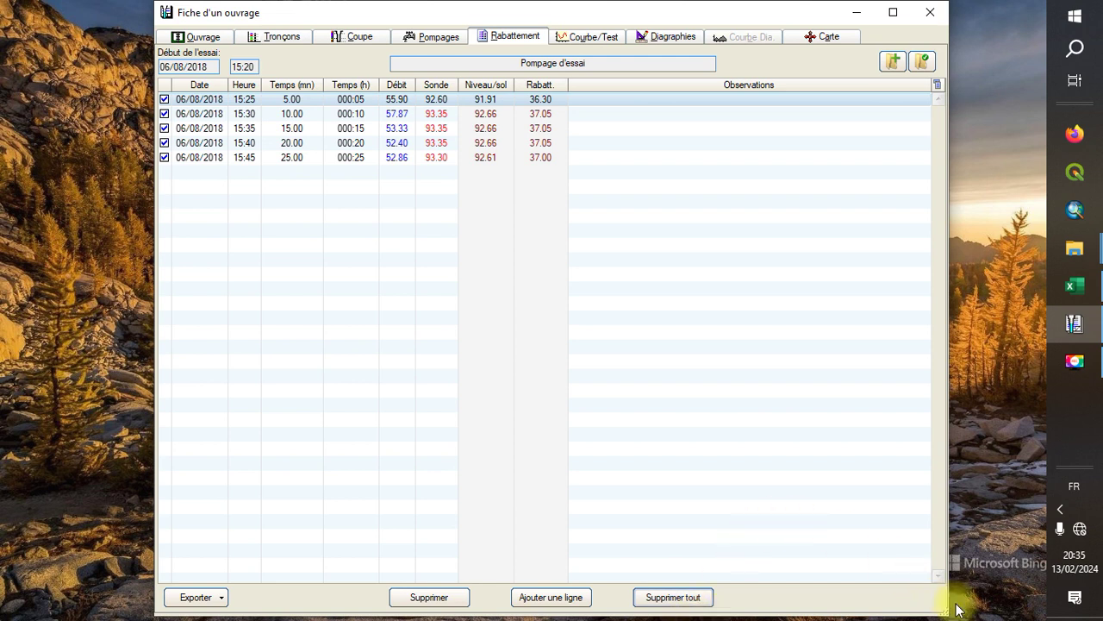
{"action": "left_click", "coordinate": [957, 608]}
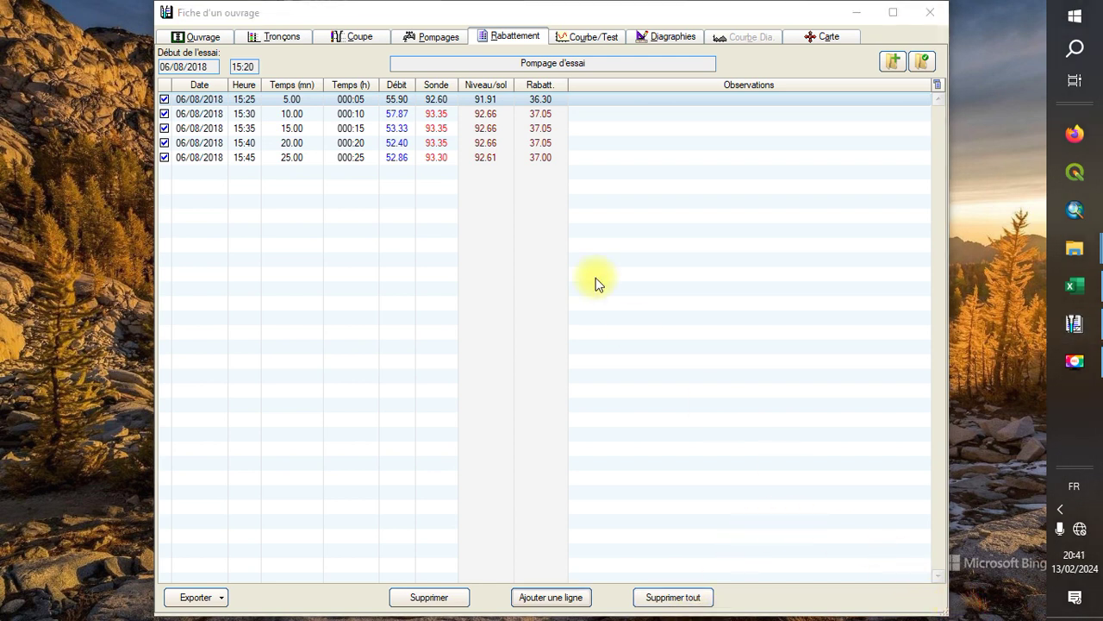
Add a sixth row to the drawdown table and set its Heure to 15:50
{"action": "left_click", "coordinate": [553, 597]}
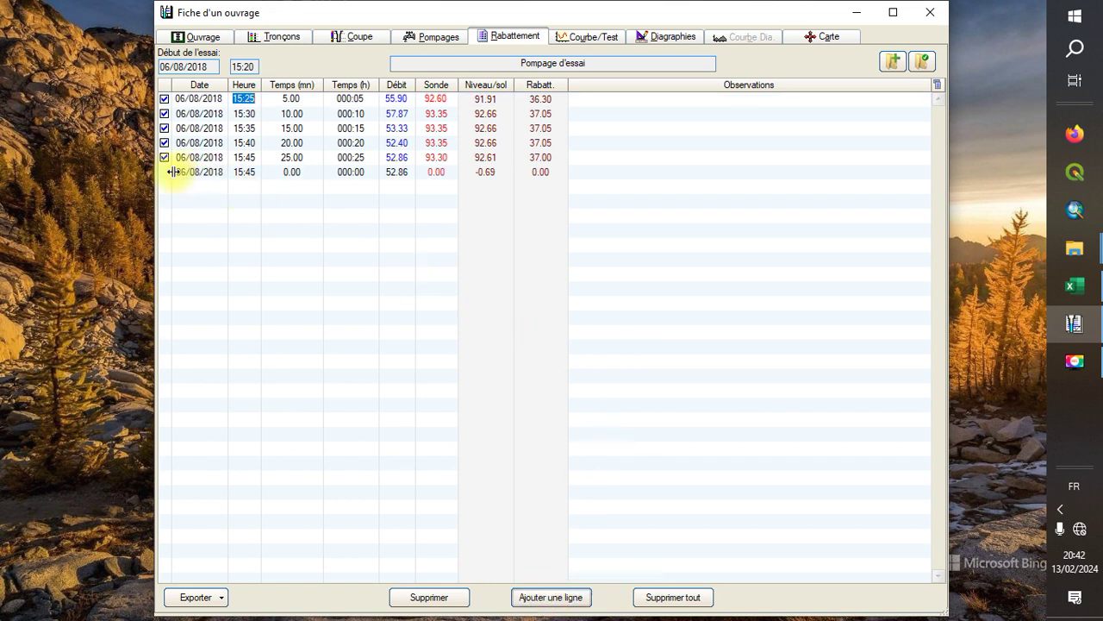
{"action": "key", "text": "Delete"}
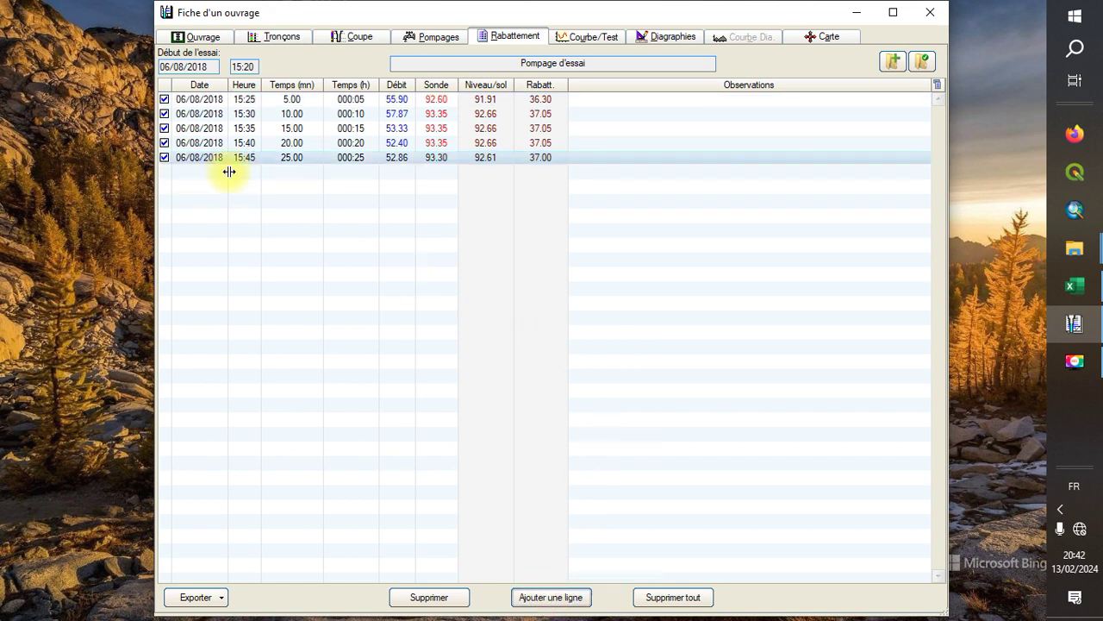
{"action": "left_click", "coordinate": [551, 598]}
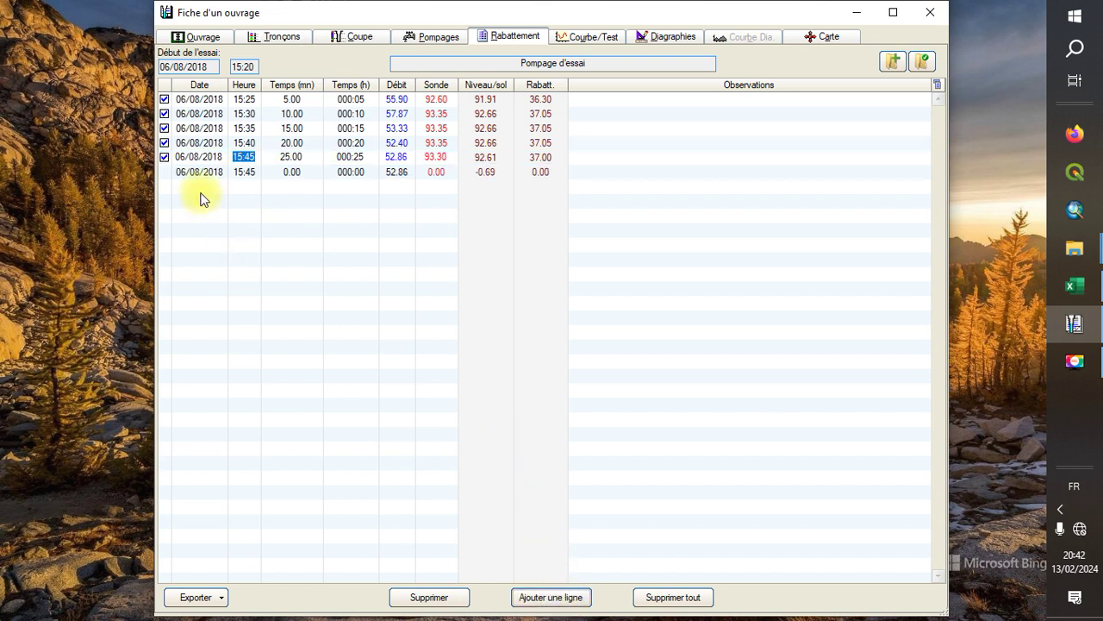
{"action": "left_click", "coordinate": [241, 173]}
{"action": "left_click", "coordinate": [245, 173]}
{"action": "left_click", "coordinate": [256, 174]}
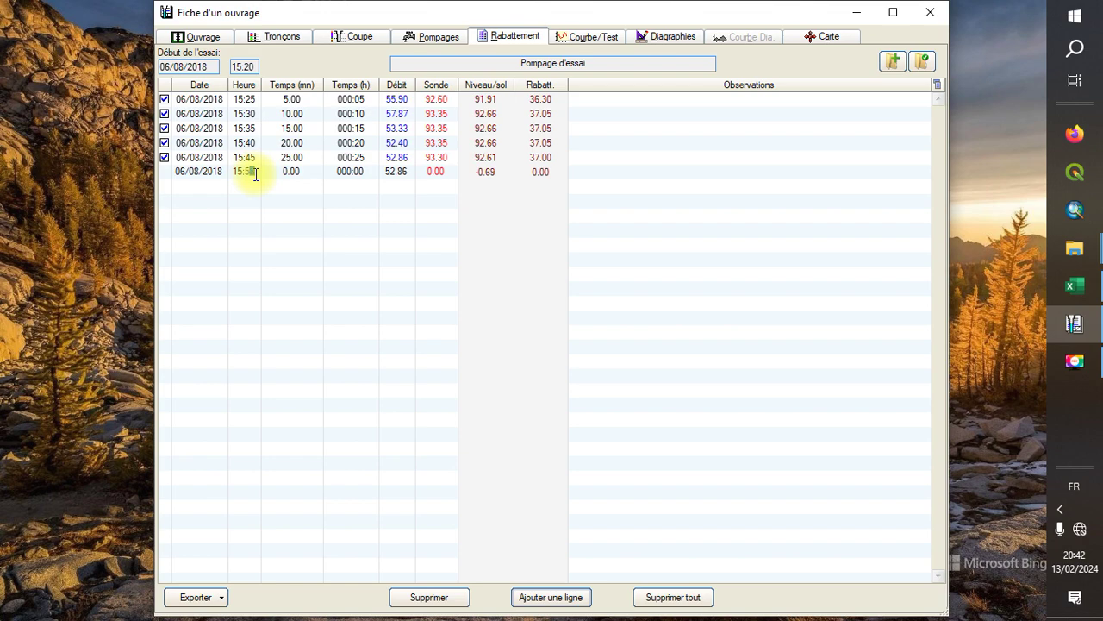
Copy the 15:50 flow rate from the Débit column of the Feuil6 sheet in Excel
{"action": "left_click", "coordinate": [1075, 287]}
{"action": "key", "text": "ctrl+v"}
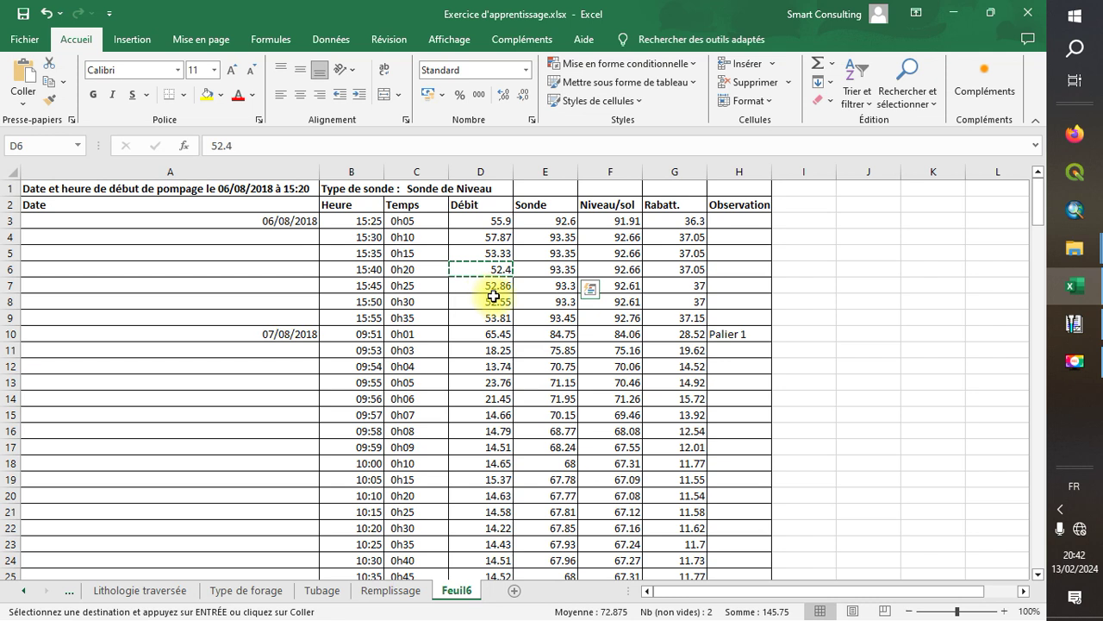
{"action": "left_click", "coordinate": [504, 287]}
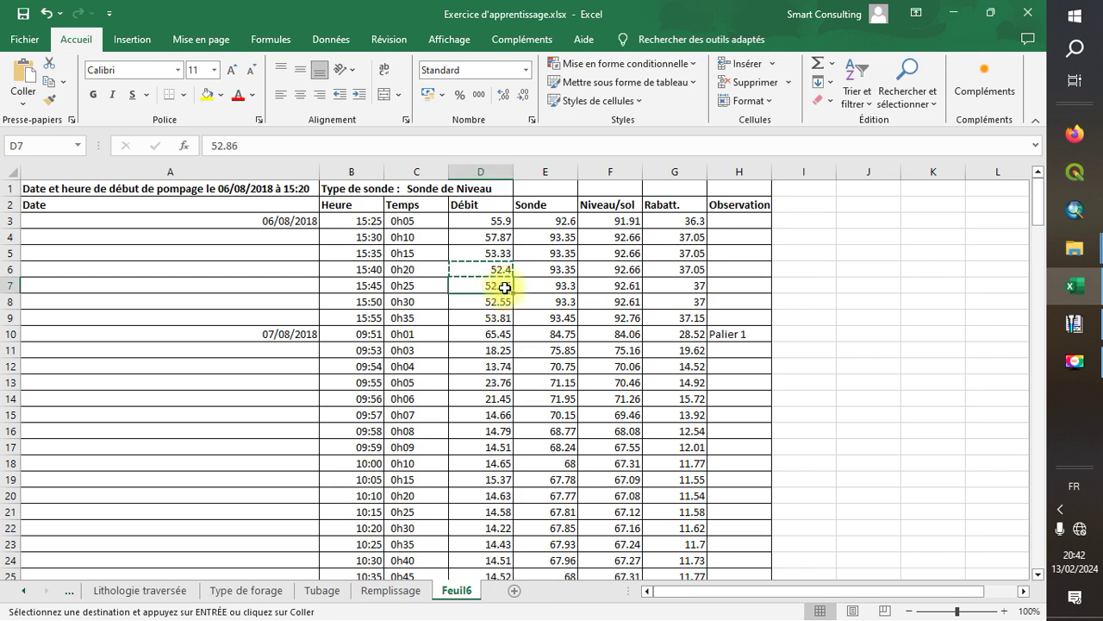
{"action": "left_click", "coordinate": [1095, 333]}
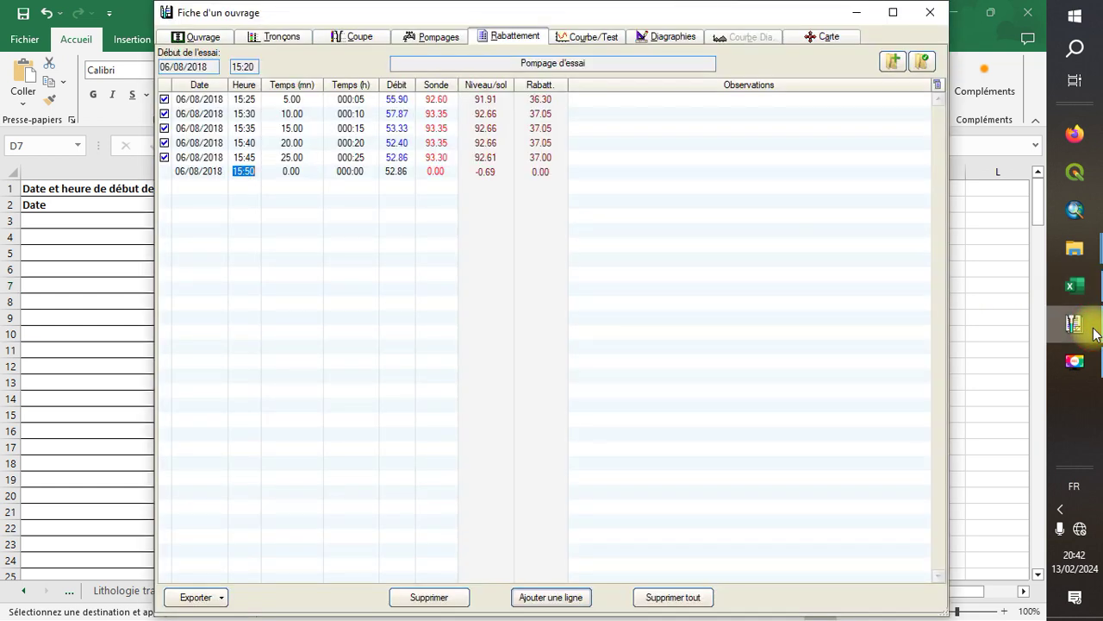
{"action": "left_click", "coordinate": [1095, 333]}
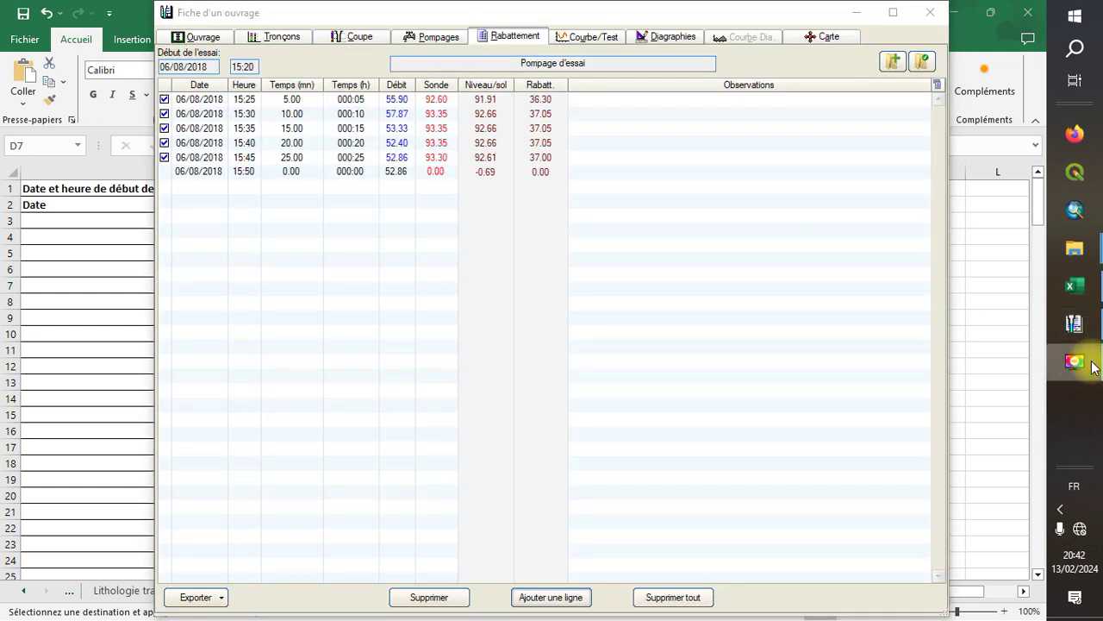
{"action": "left_click", "coordinate": [1092, 292]}
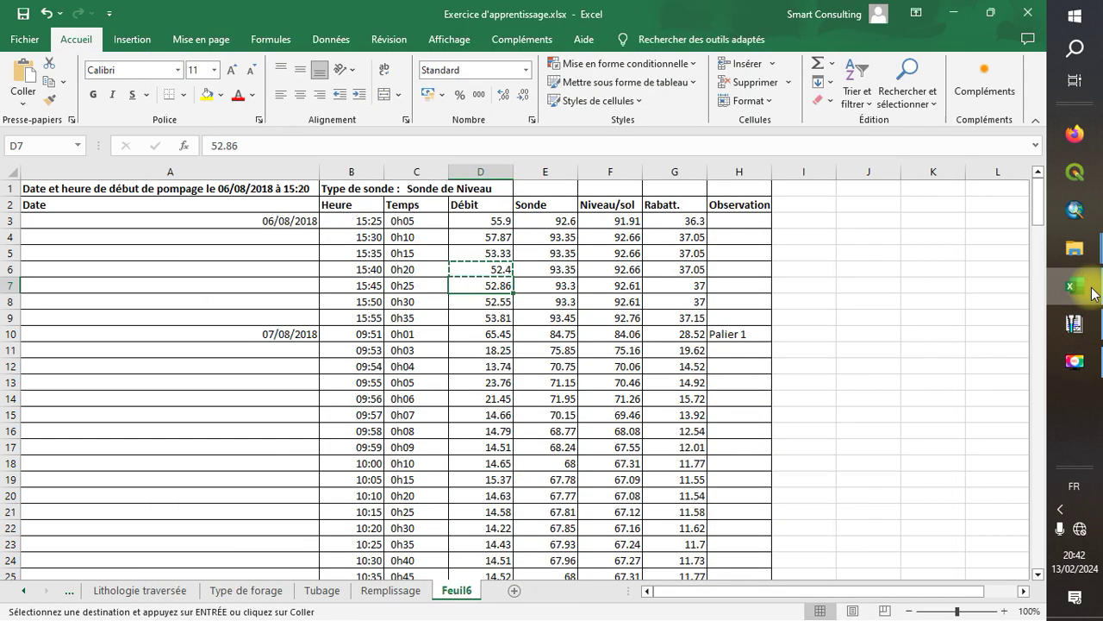
{"action": "left_click", "coordinate": [506, 301]}
{"action": "right_click", "coordinate": [506, 301]}
{"action": "left_click", "coordinate": [567, 283]}
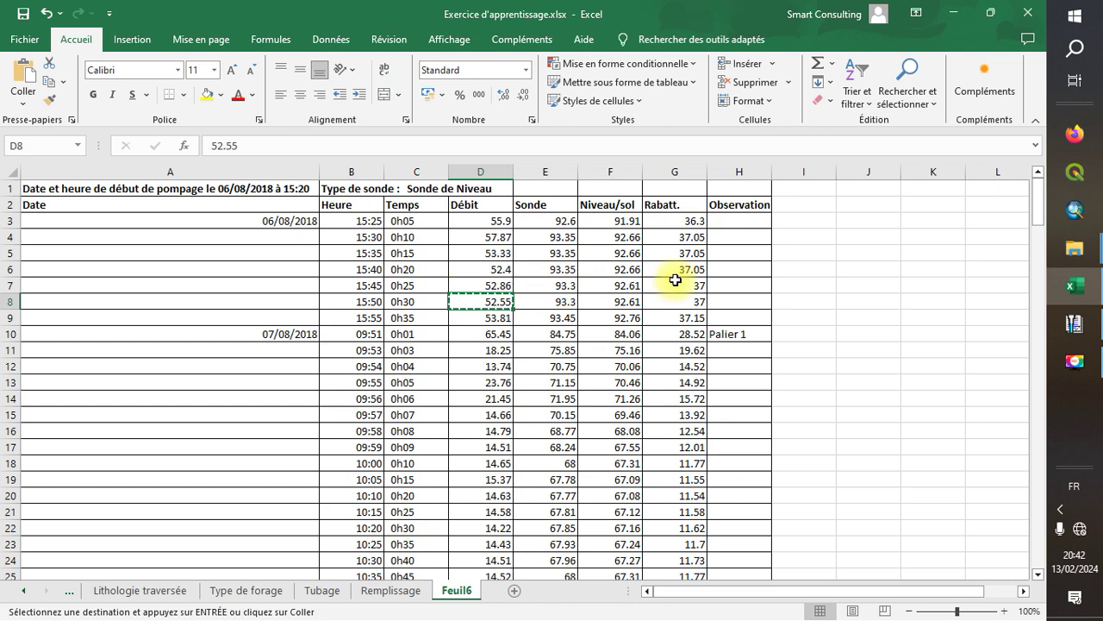
Return to the borehole record and paste 52.55 as the sixth drawdown row's Débit
{"action": "left_click", "coordinate": [1090, 322]}
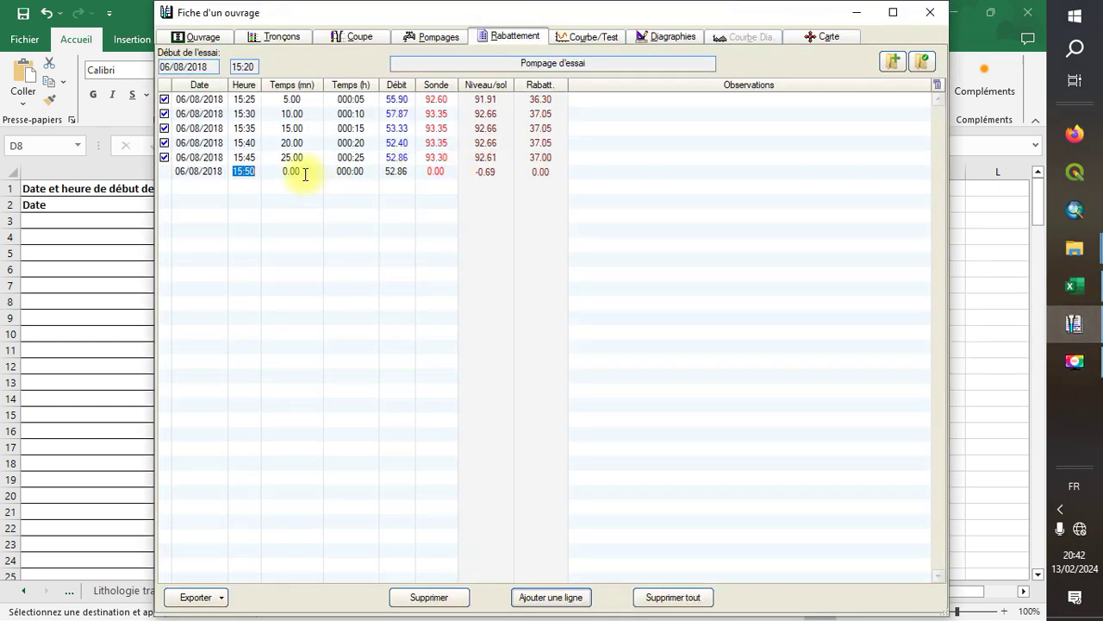
{"action": "left_click", "coordinate": [348, 171]}
{"action": "left_click", "coordinate": [389, 171]}
{"action": "right_click", "coordinate": [389, 175]}
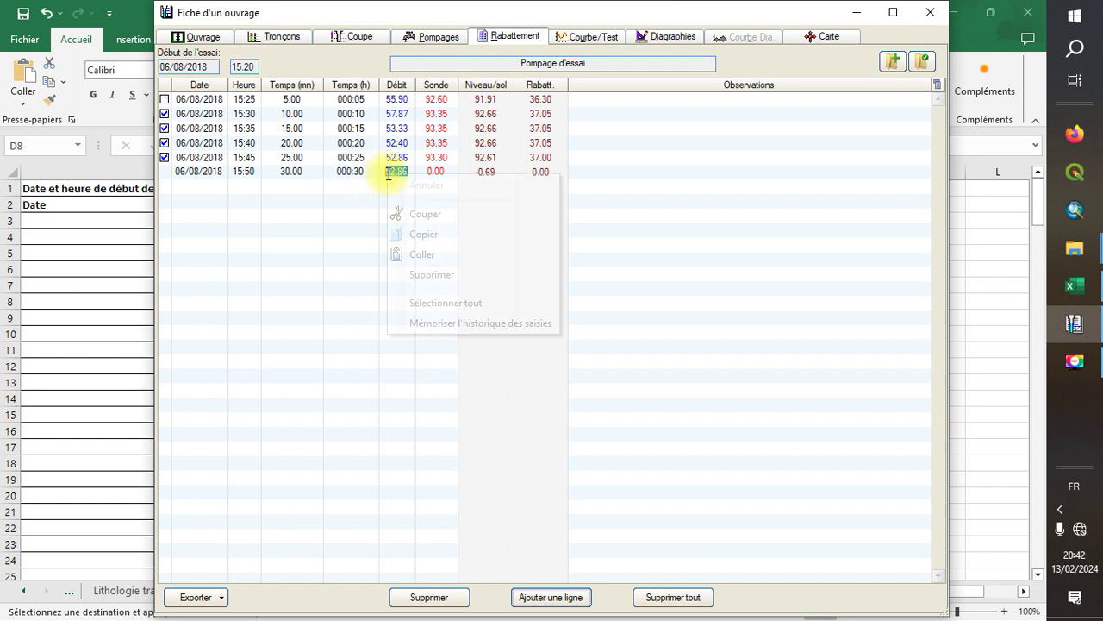
{"action": "left_click", "coordinate": [423, 255]}
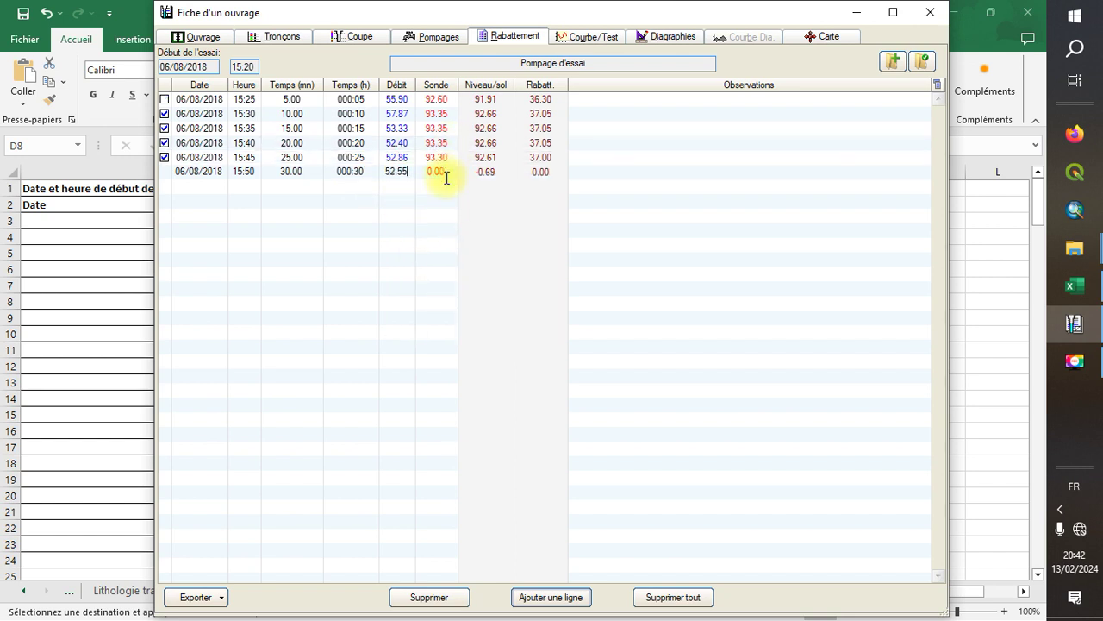
Copy the 15:50 probe reading from the Excel sheet and paste 93.3 as the sixth drawdown row's Sonde
{"action": "left_click", "coordinate": [1085, 286]}
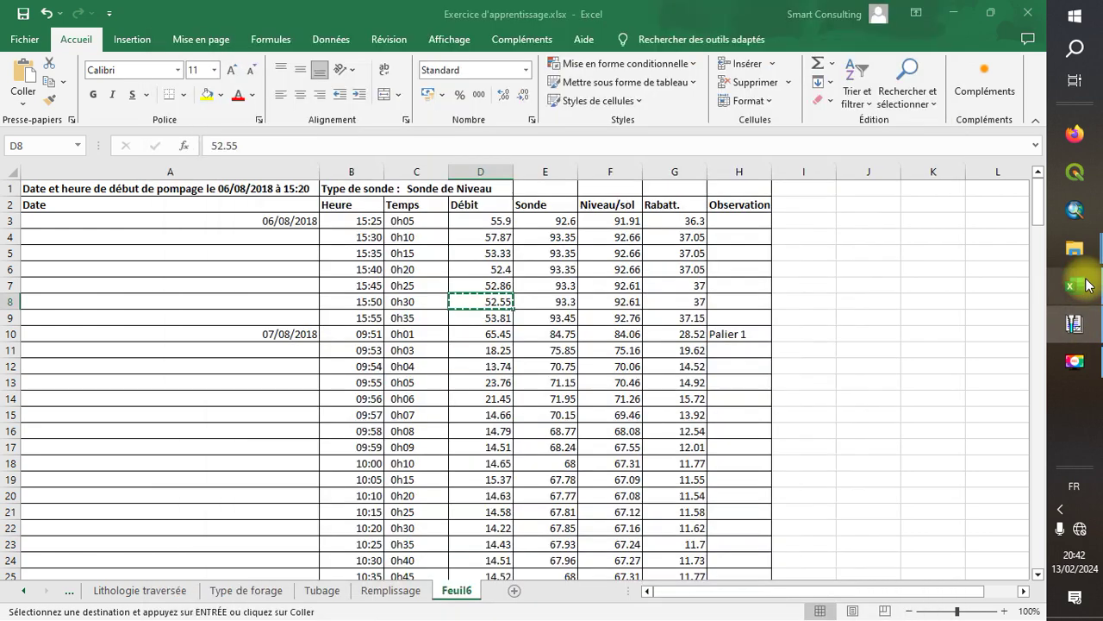
{"action": "left_click", "coordinate": [571, 302]}
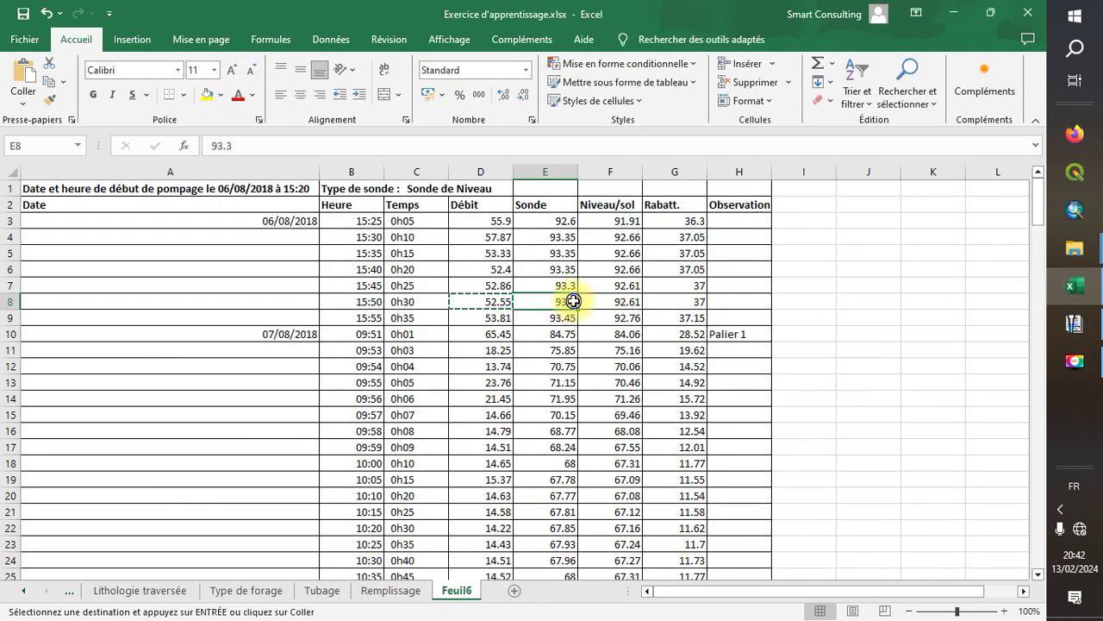
{"action": "right_click", "coordinate": [572, 302]}
{"action": "left_click", "coordinate": [603, 284]}
{"action": "left_click", "coordinate": [1069, 327]}
{"action": "left_click", "coordinate": [433, 171]}
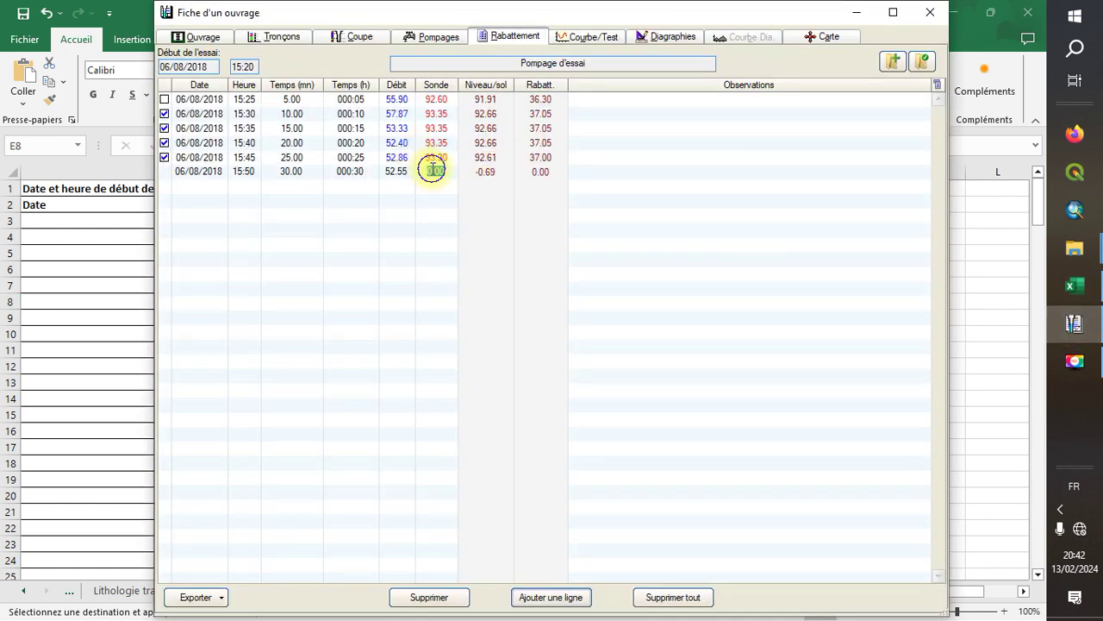
{"action": "right_click", "coordinate": [433, 171]}
{"action": "left_click", "coordinate": [470, 249]}
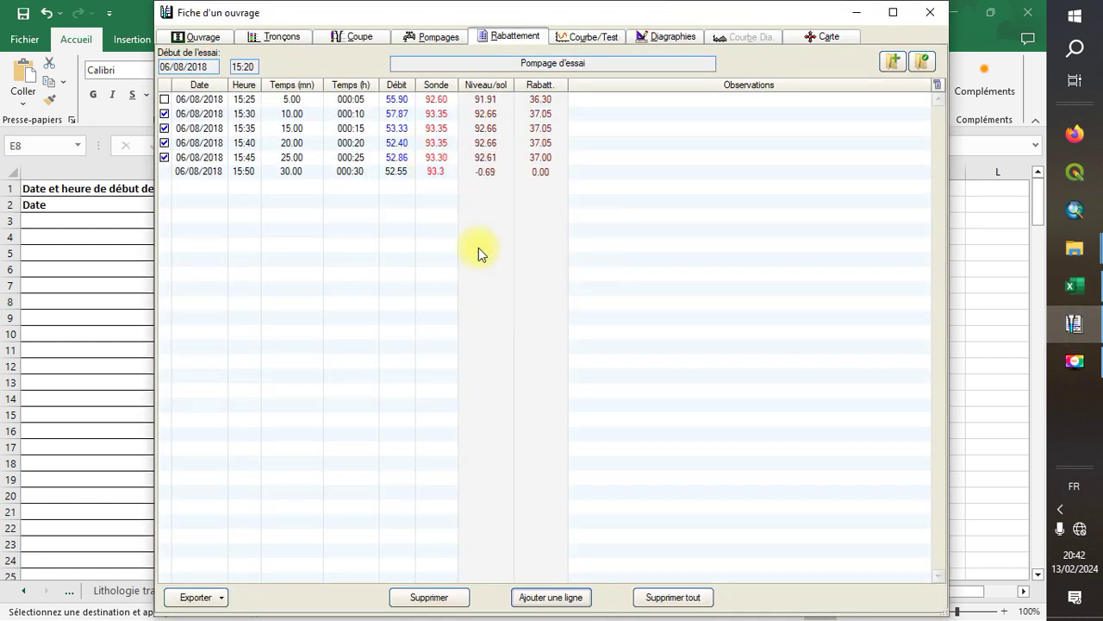
{"action": "left_click", "coordinate": [497, 172]}
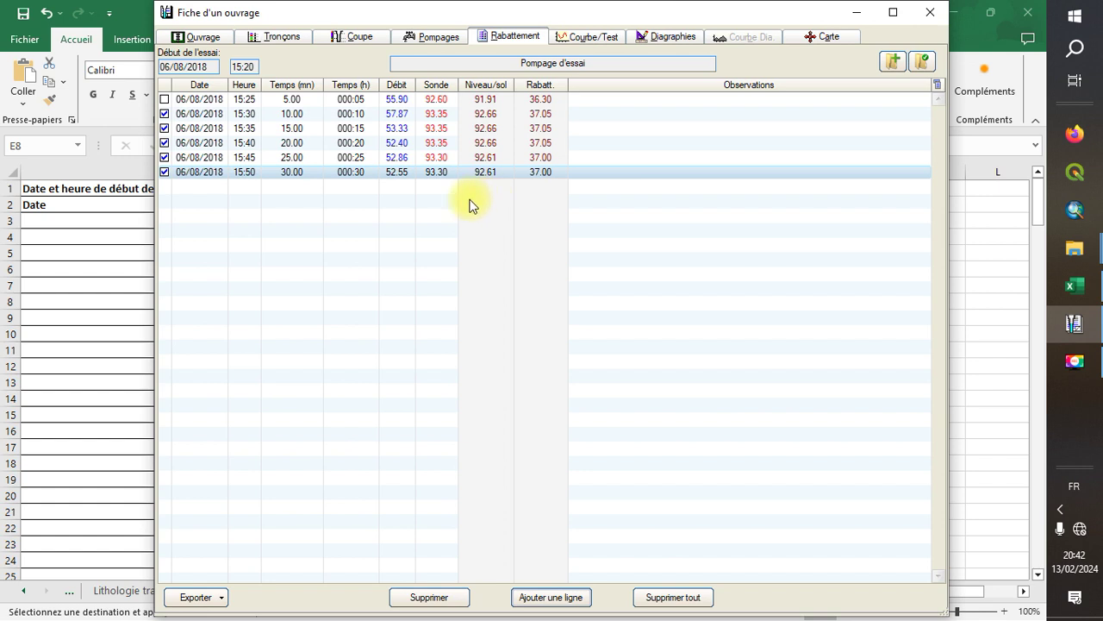
Add a seventh row to the drawdown table and set its Heure to 15:55
{"action": "left_click", "coordinate": [179, 176]}
{"action": "left_click", "coordinate": [220, 189]}
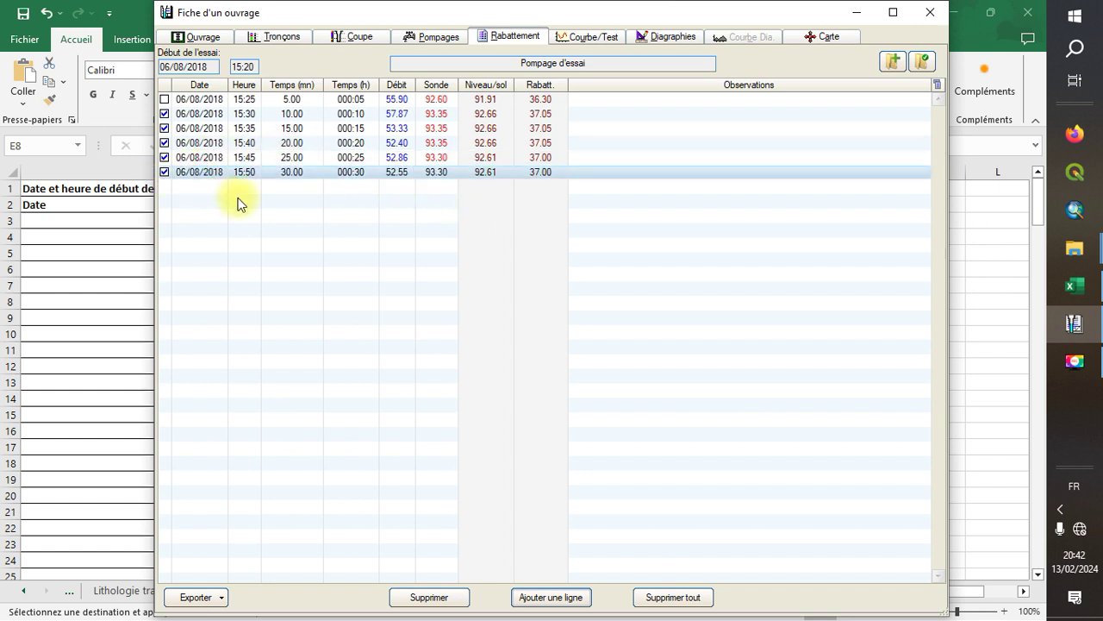
{"action": "left_click", "coordinate": [541, 604]}
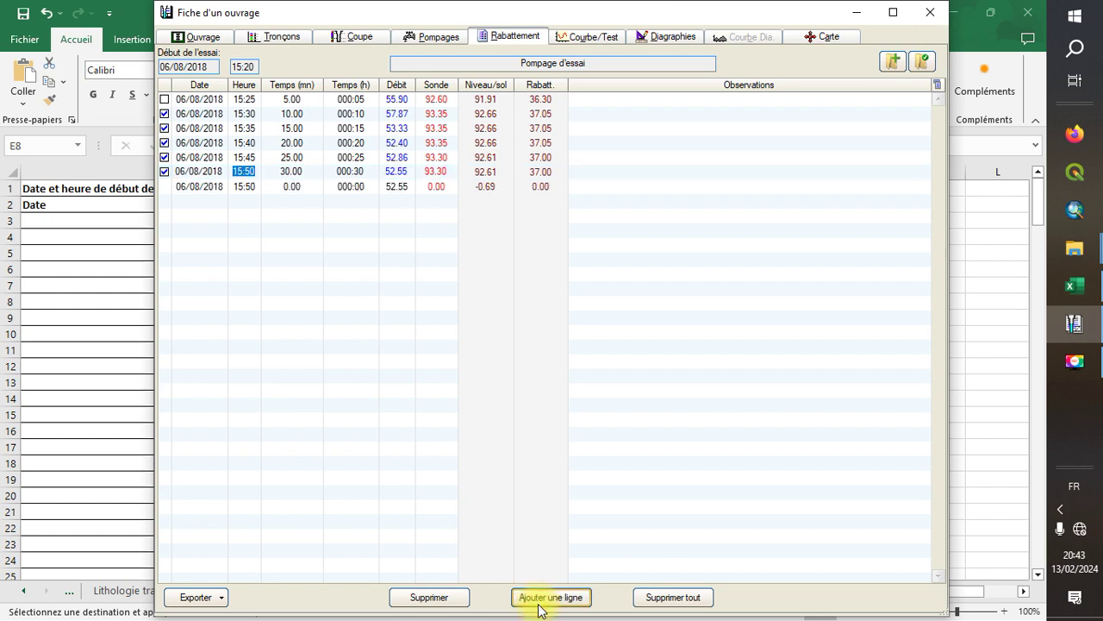
{"action": "left_click", "coordinate": [541, 606]}
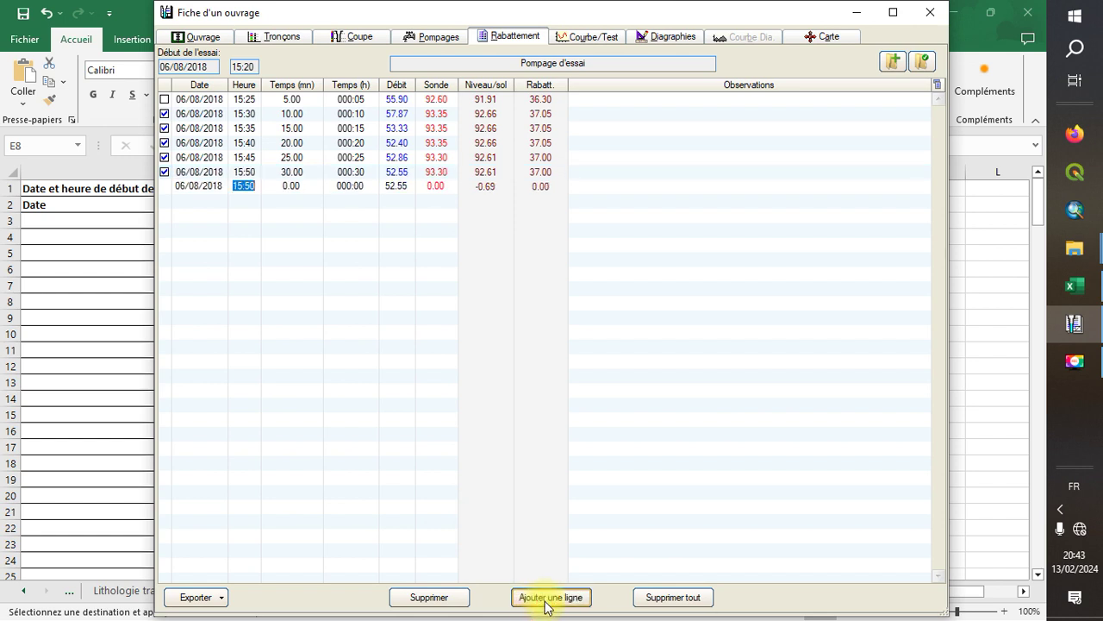
{"action": "left_click", "coordinate": [252, 186]}
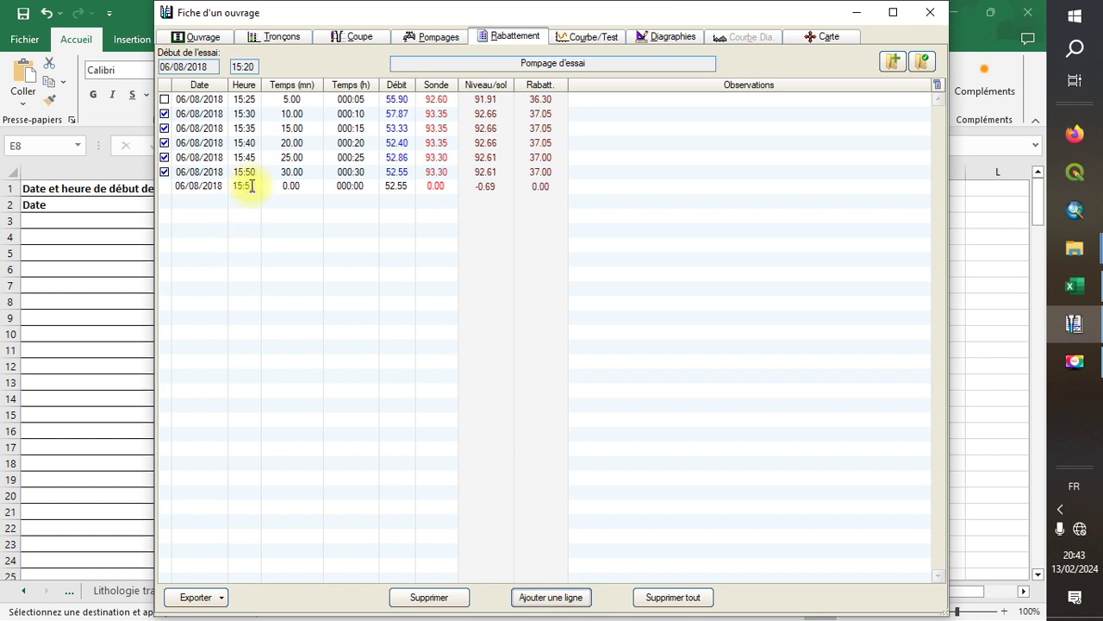
Copy the 15:55 flow rate from the Feuil6 sheet in Excel and paste 53.81 as the seventh drawdown row's Débit
{"action": "left_click", "coordinate": [1075, 285]}
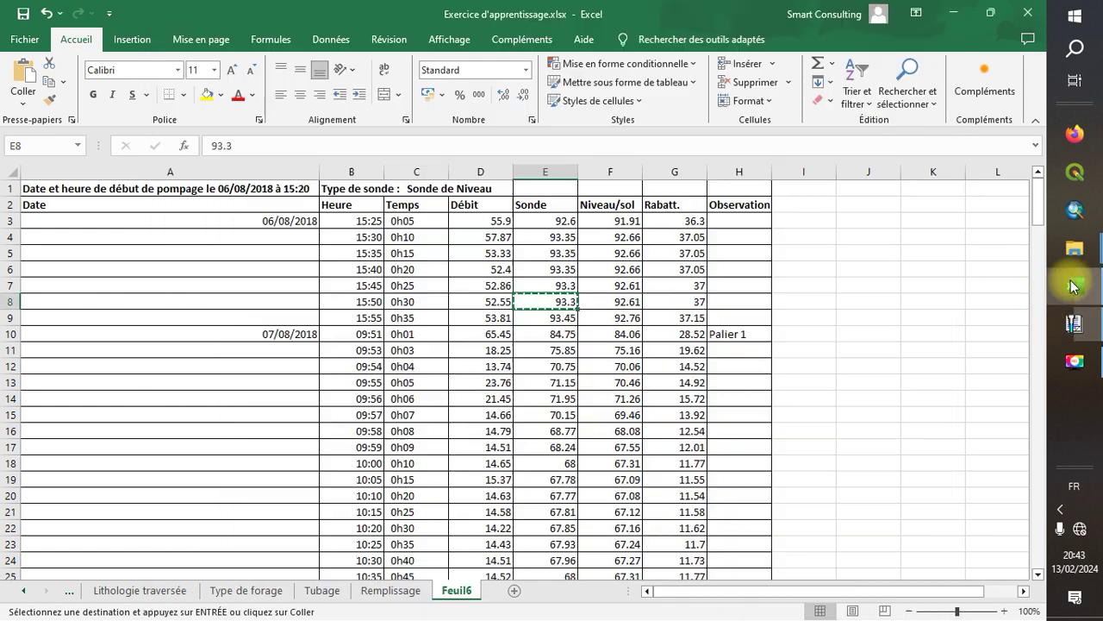
{"action": "left_click", "coordinate": [496, 317]}
{"action": "right_click", "coordinate": [496, 318]}
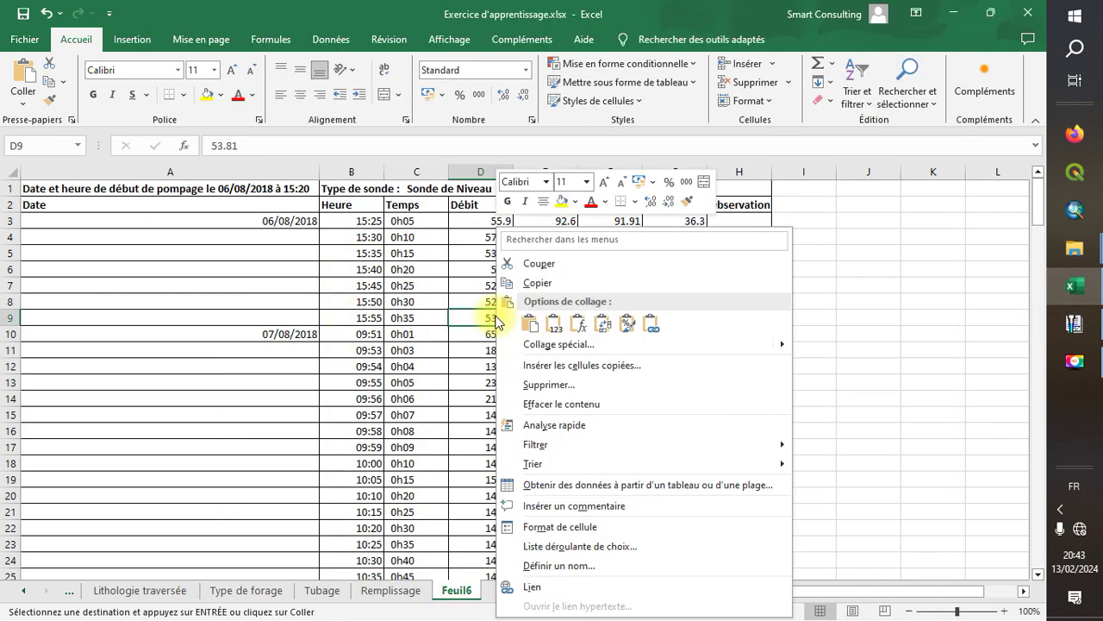
{"action": "left_click", "coordinate": [559, 288]}
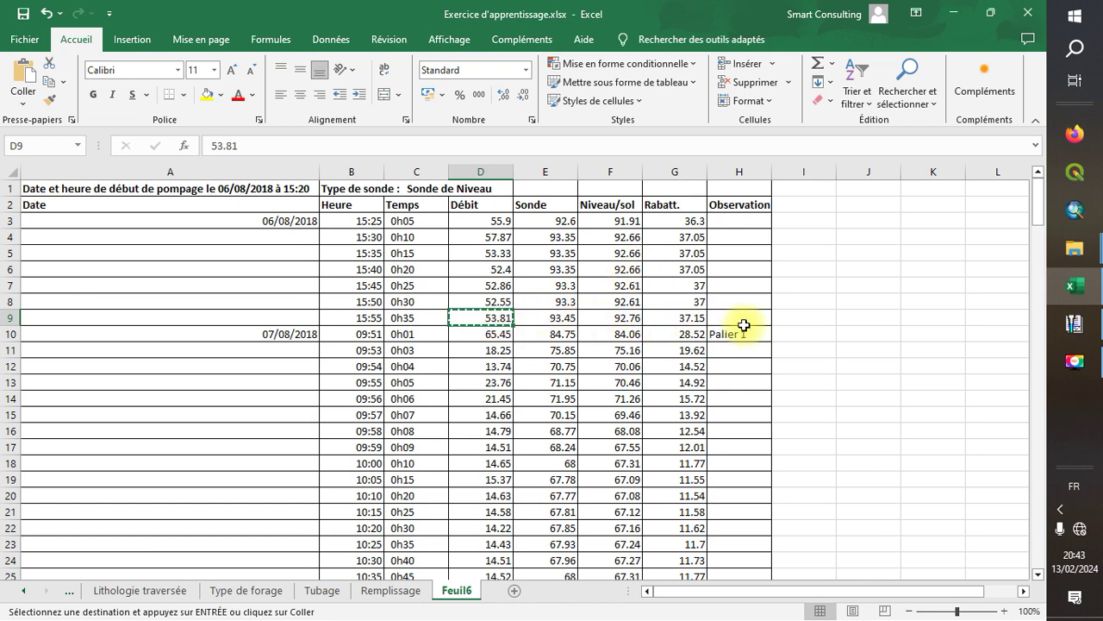
{"action": "left_click", "coordinate": [1075, 332]}
{"action": "left_click", "coordinate": [290, 186]}
{"action": "right_click", "coordinate": [393, 184]}
{"action": "left_click", "coordinate": [426, 261]}
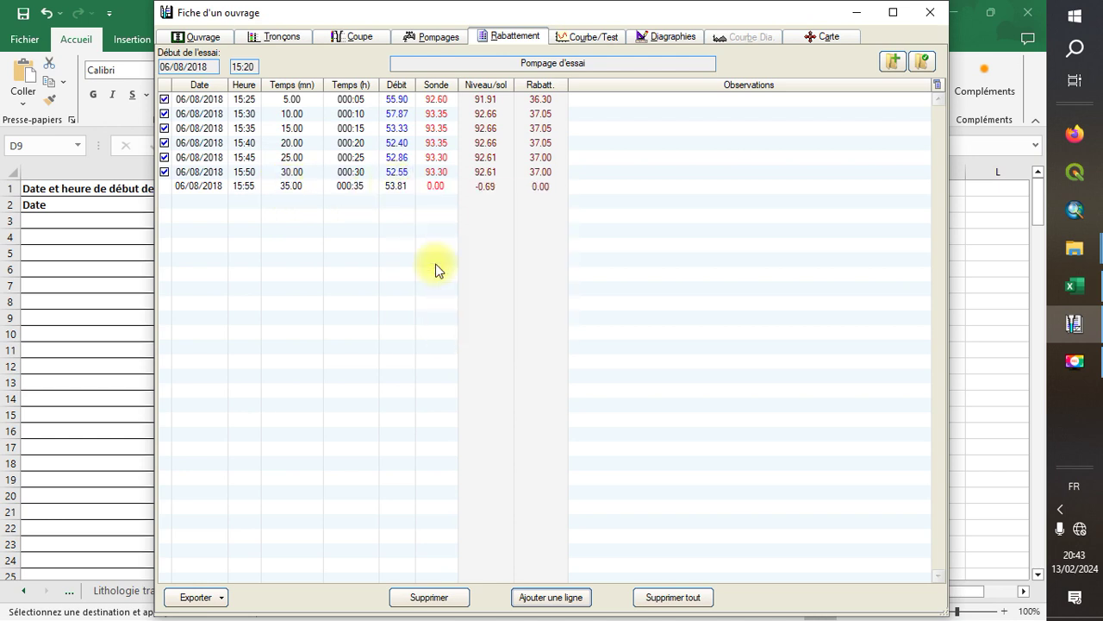
Copy the 15:55 probe reading from the Excel sheet and paste 93.45 as the seventh drawdown row's Sonde
{"action": "left_click", "coordinate": [453, 201]}
{"action": "left_click", "coordinate": [453, 185]}
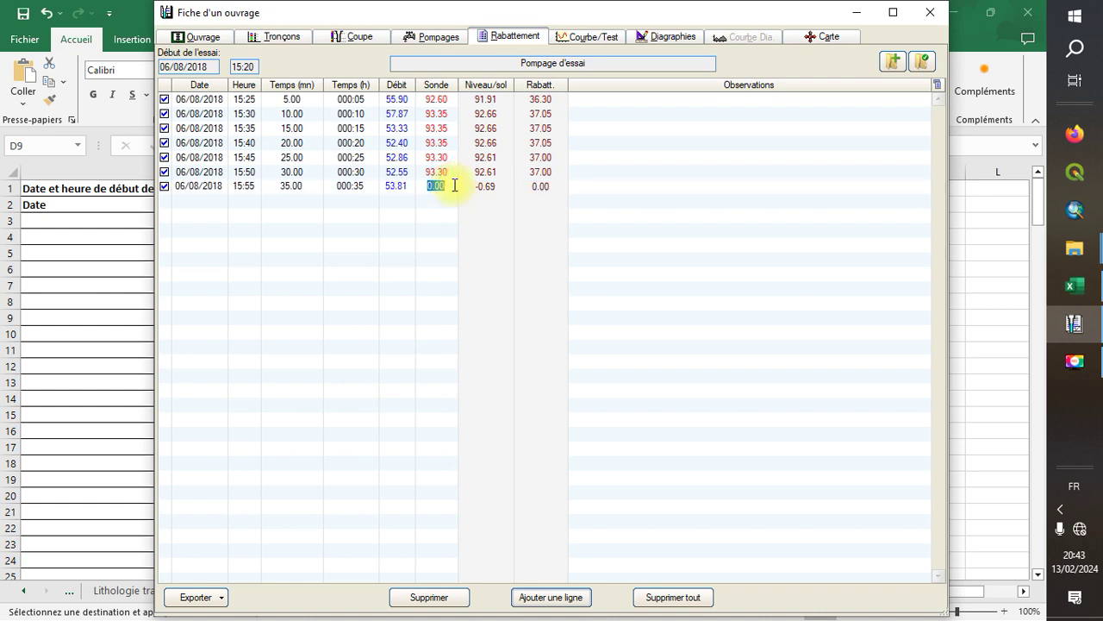
{"action": "left_click", "coordinate": [1082, 298]}
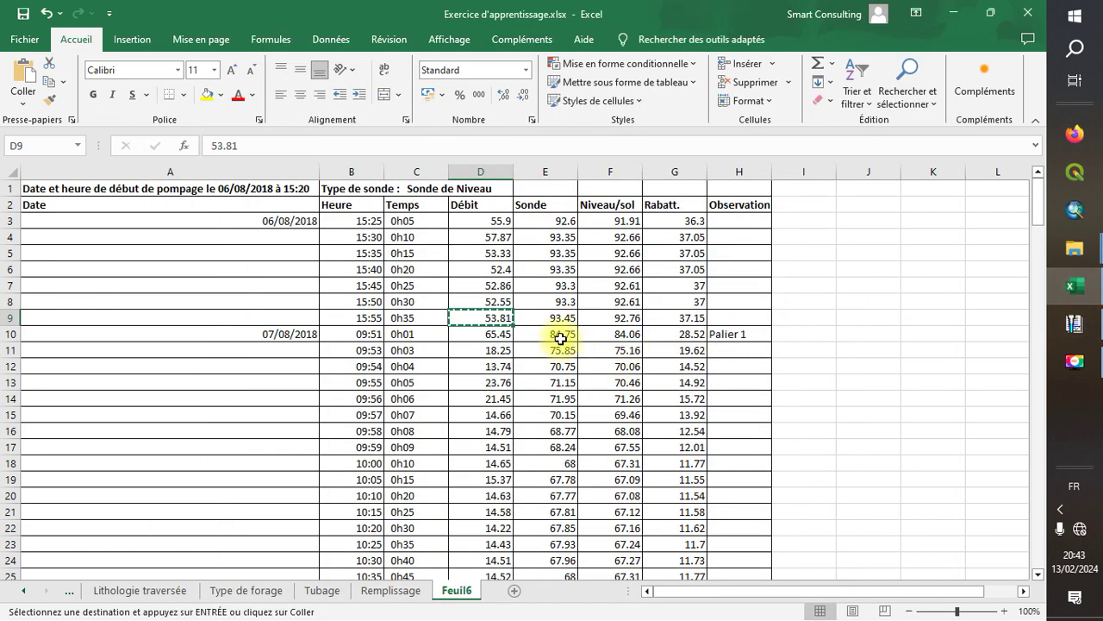
{"action": "left_click", "coordinate": [566, 317]}
{"action": "right_click", "coordinate": [567, 317]}
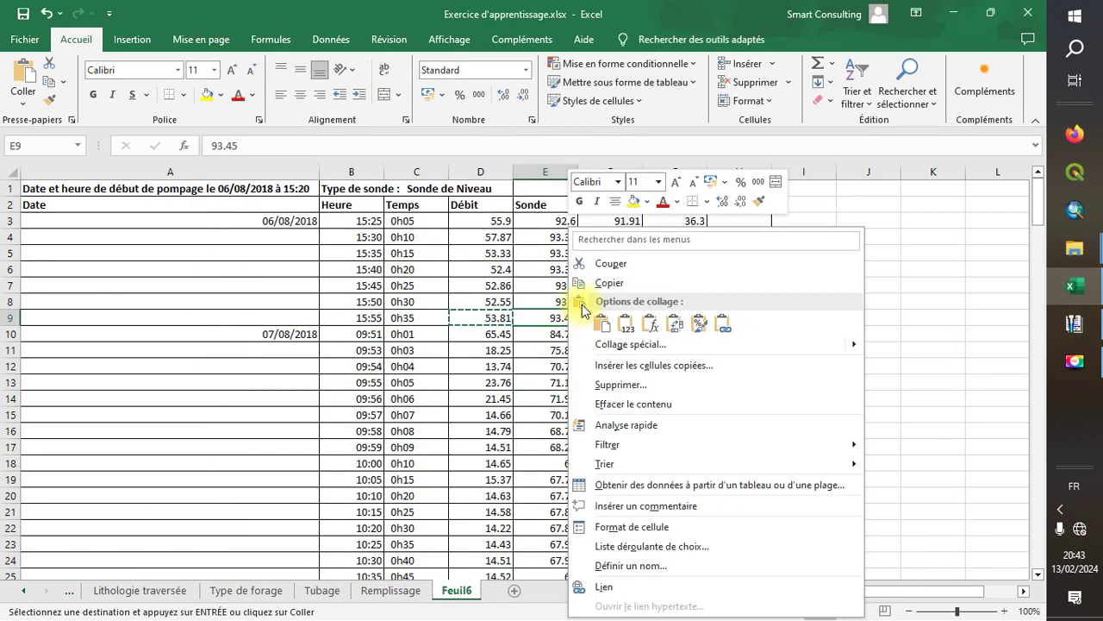
{"action": "left_click", "coordinate": [606, 282]}
{"action": "left_click", "coordinate": [1074, 324]}
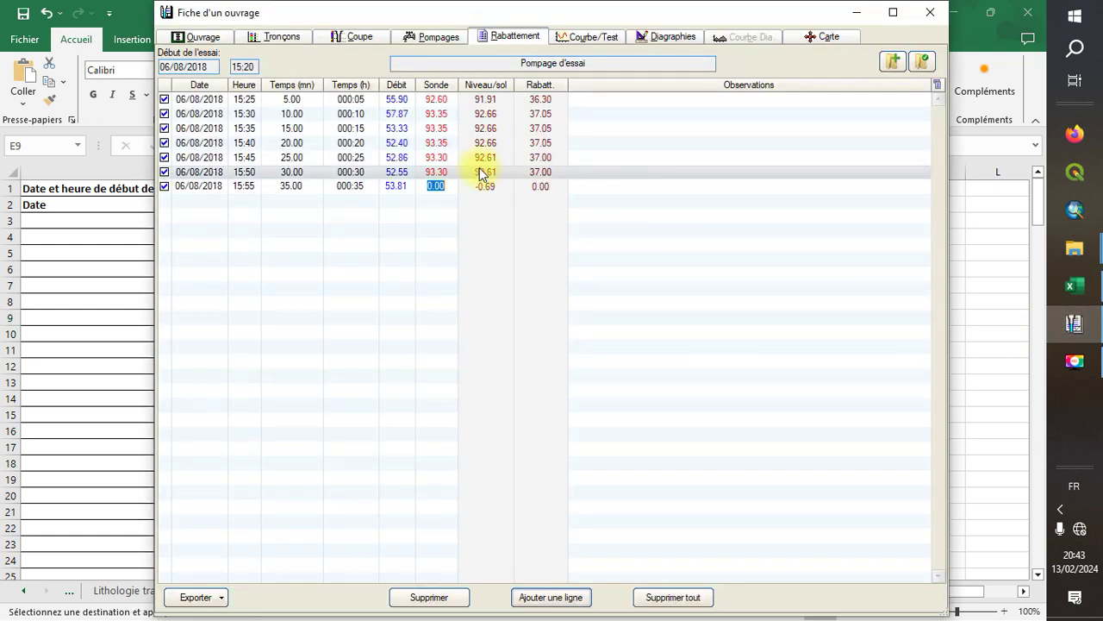
{"action": "right_click", "coordinate": [440, 188]}
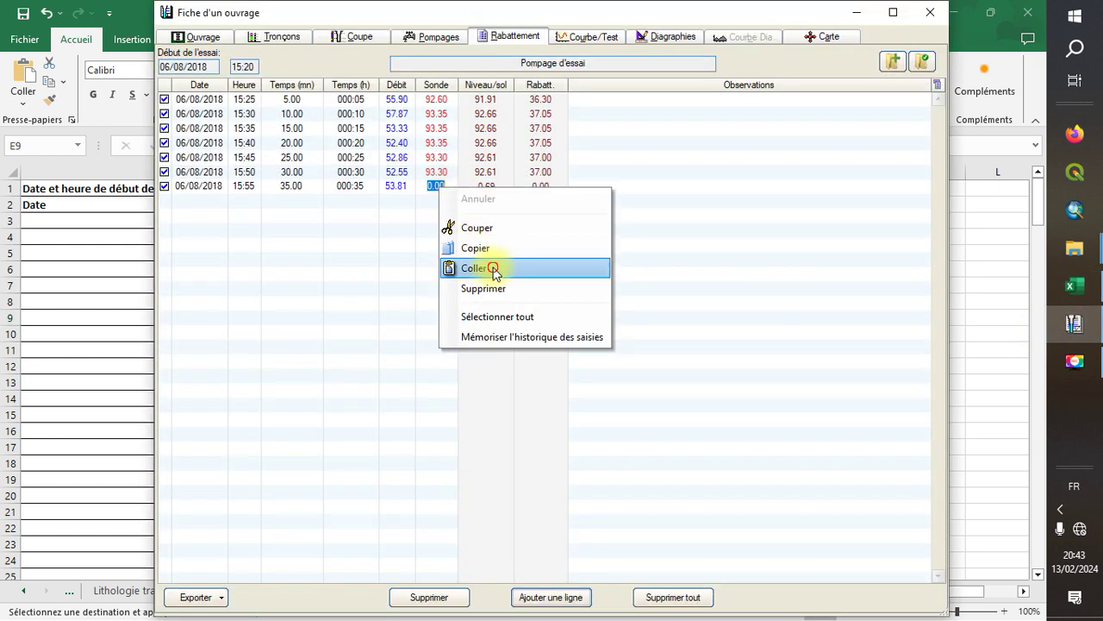
{"action": "left_click", "coordinate": [473, 268]}
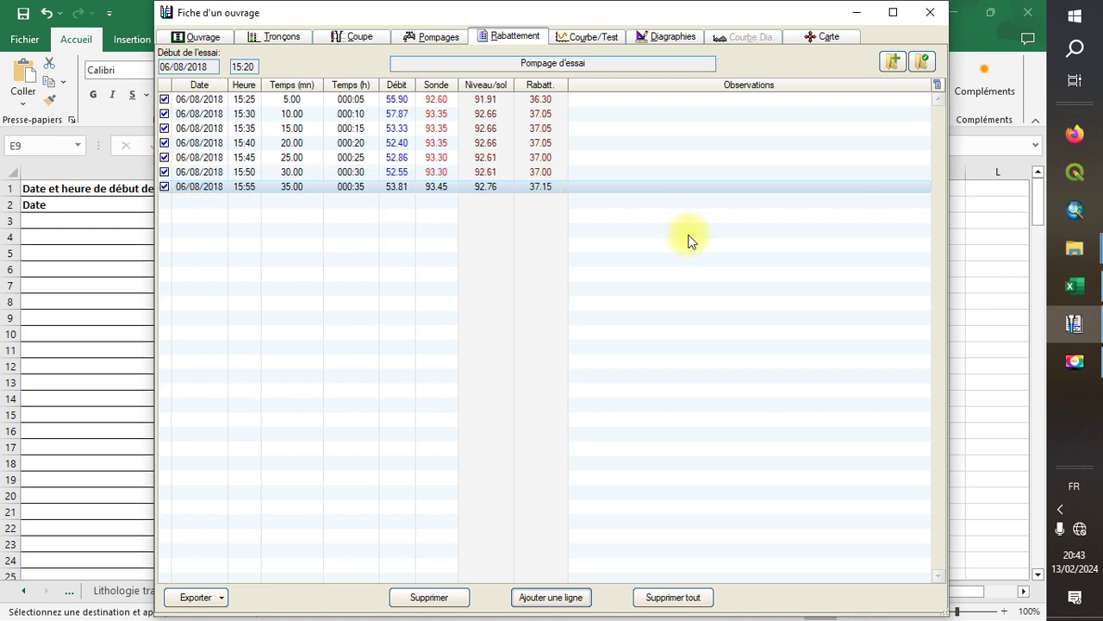
Review the 06/08/2018 readings in the Excel sheet, then the borehole record's pumping test information and drawdown table
{"action": "left_click", "coordinate": [1084, 296]}
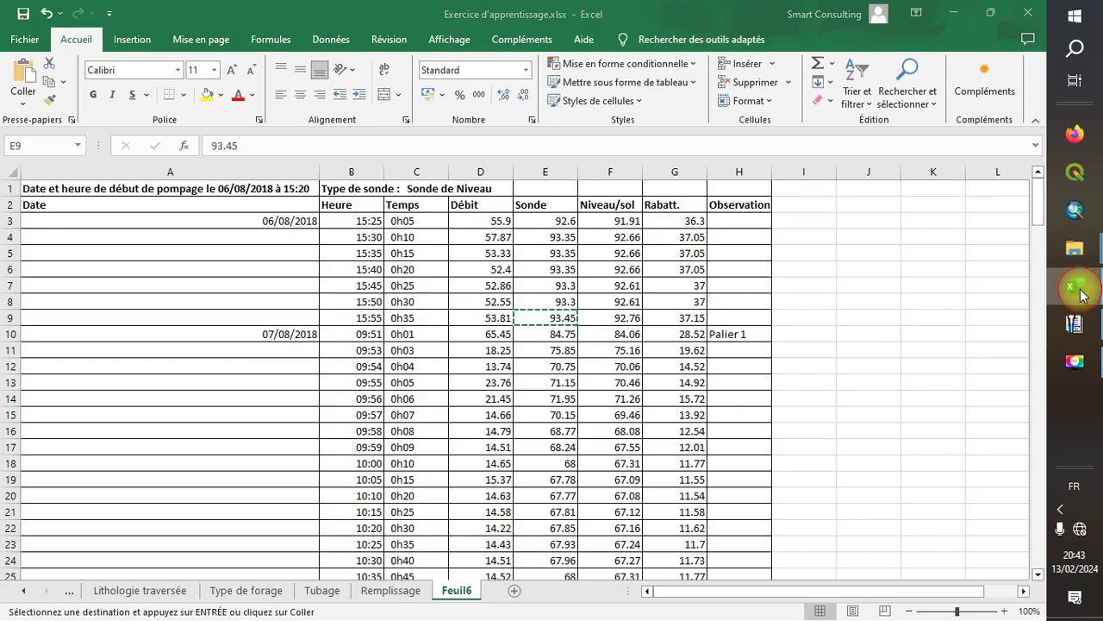
{"action": "left_click", "coordinate": [1084, 293]}
{"action": "left_click", "coordinate": [1087, 291]}
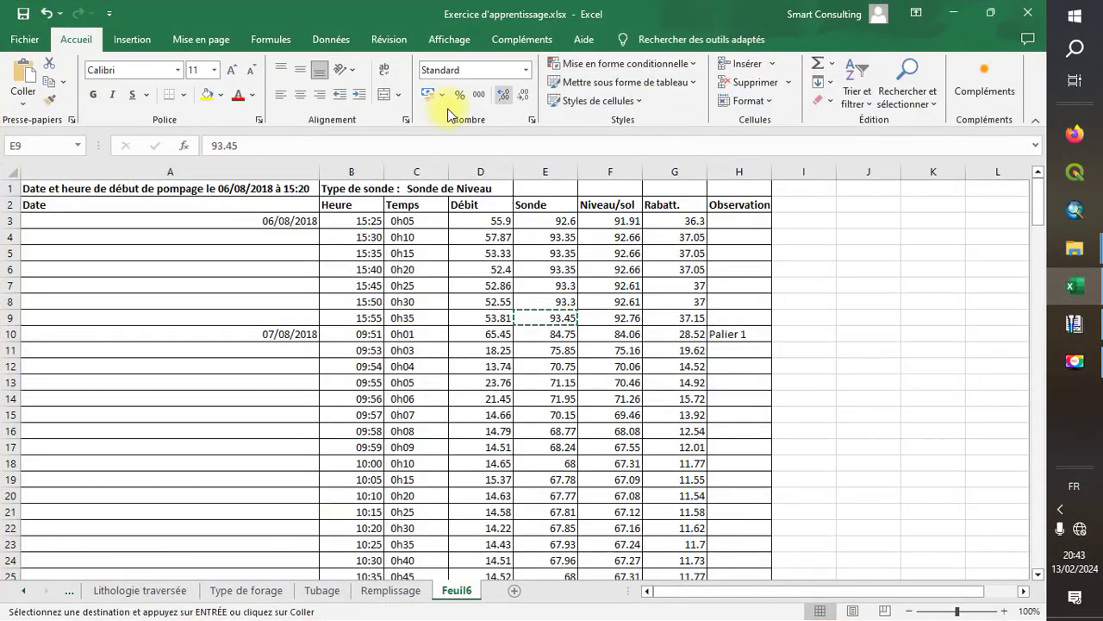
{"action": "left_click", "coordinate": [1075, 328]}
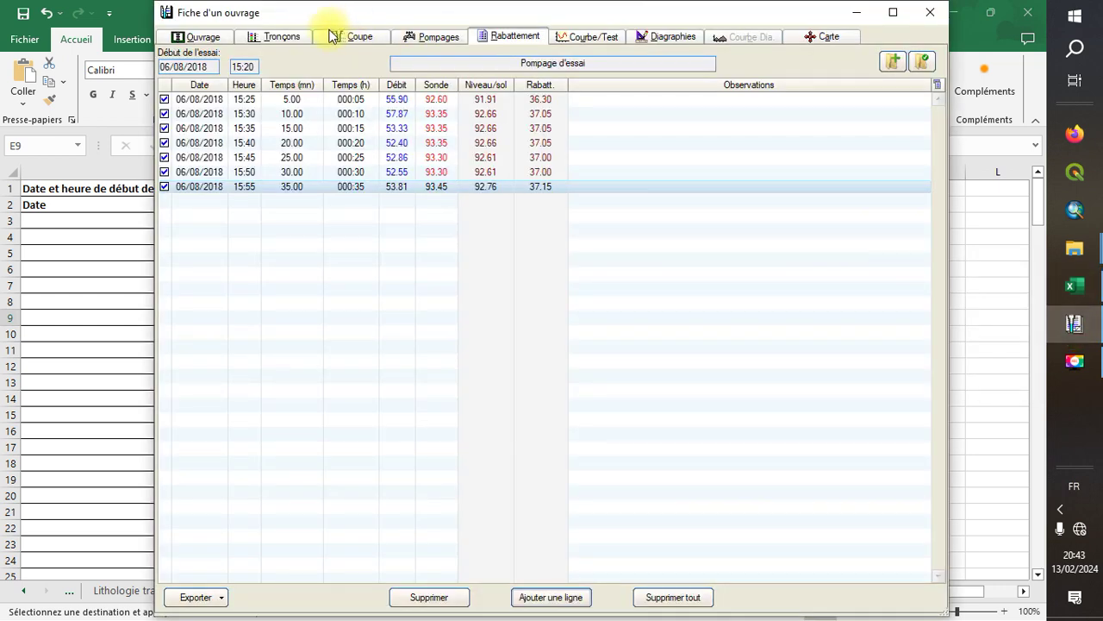
{"action": "left_click", "coordinate": [412, 38]}
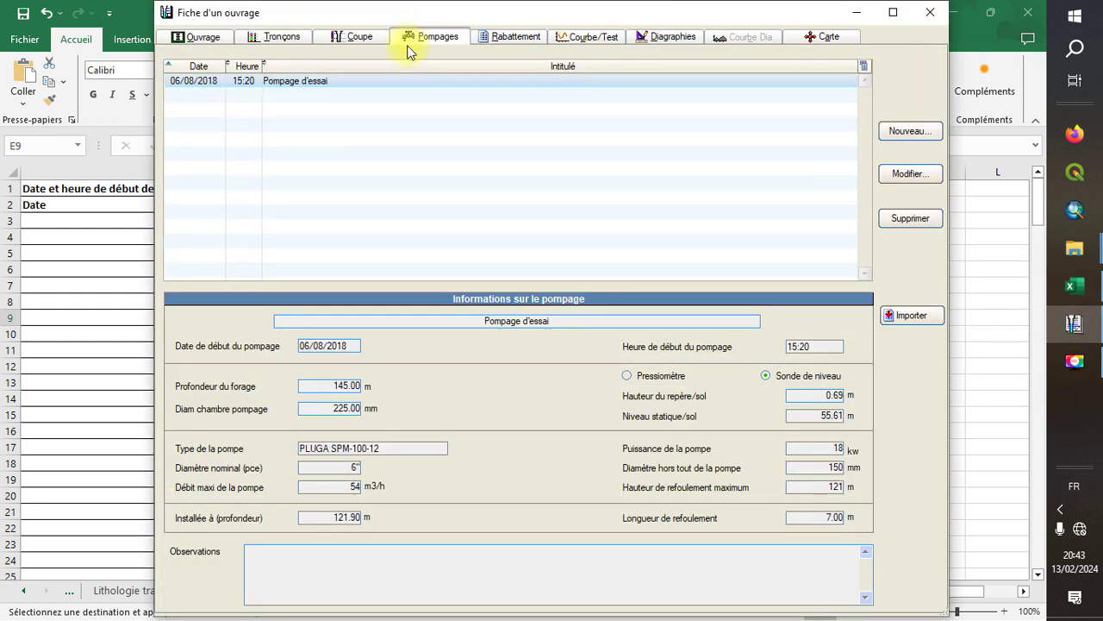
{"action": "left_click", "coordinate": [506, 38]}
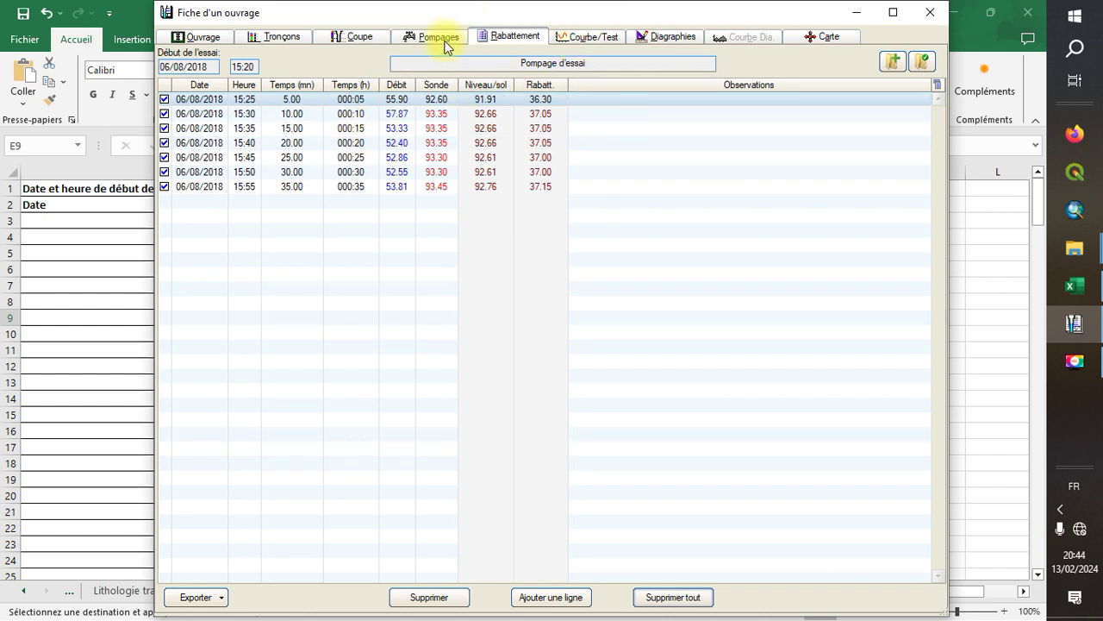
{"action": "left_click", "coordinate": [439, 38]}
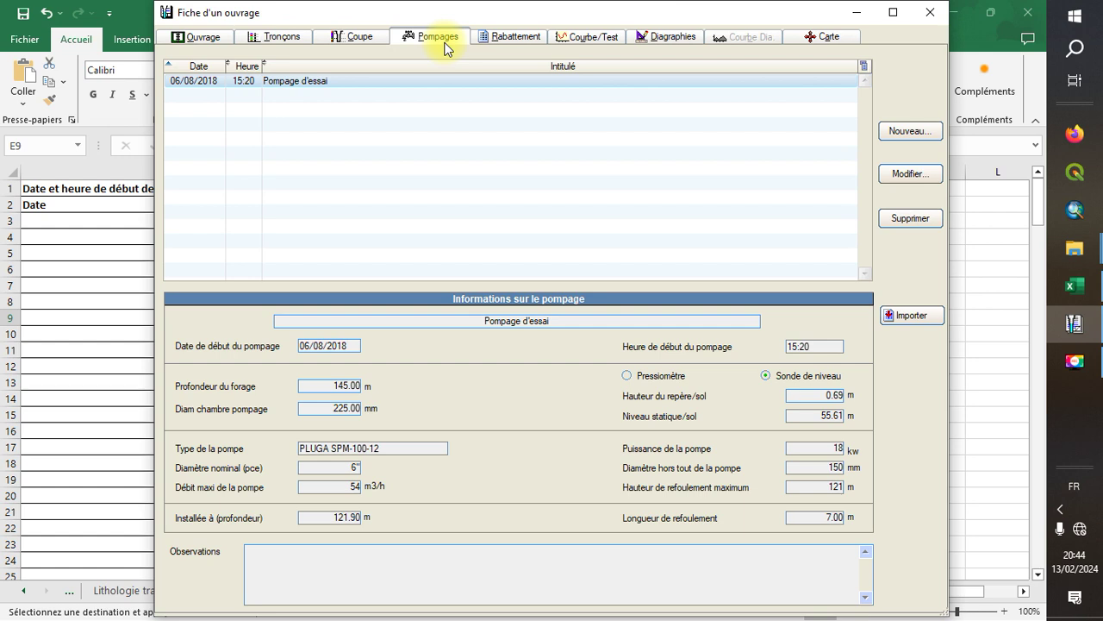
{"action": "left_click", "coordinate": [522, 36]}
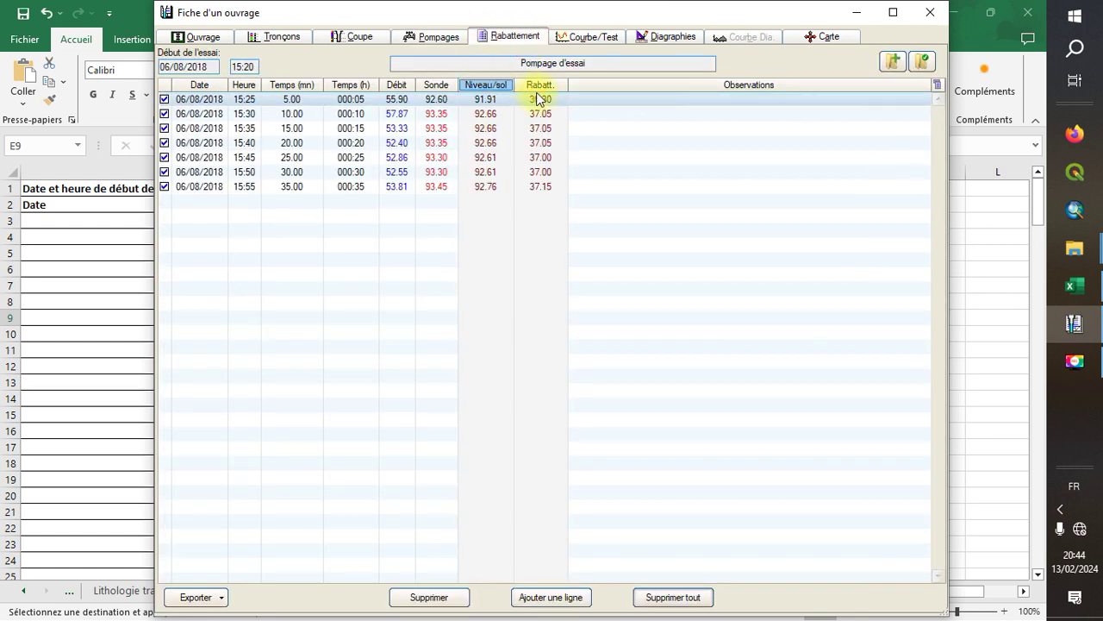
Examine the pumping test's drawdown curve and look over the borehole record's Diagraphies and Carte pages
{"action": "left_click", "coordinate": [585, 40]}
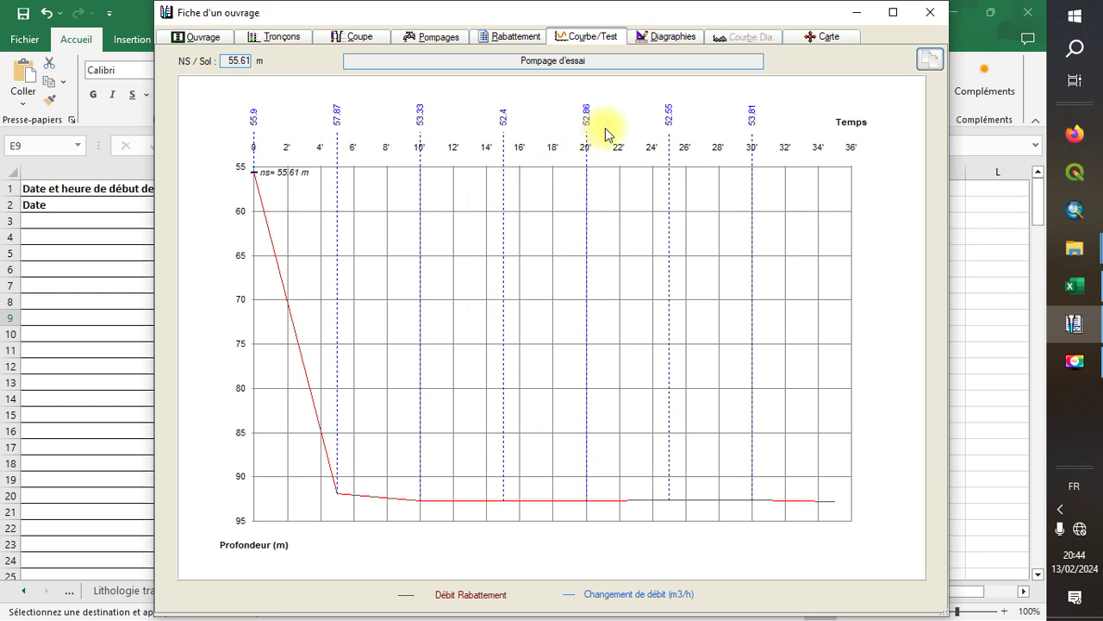
{"action": "left_click", "coordinate": [645, 38]}
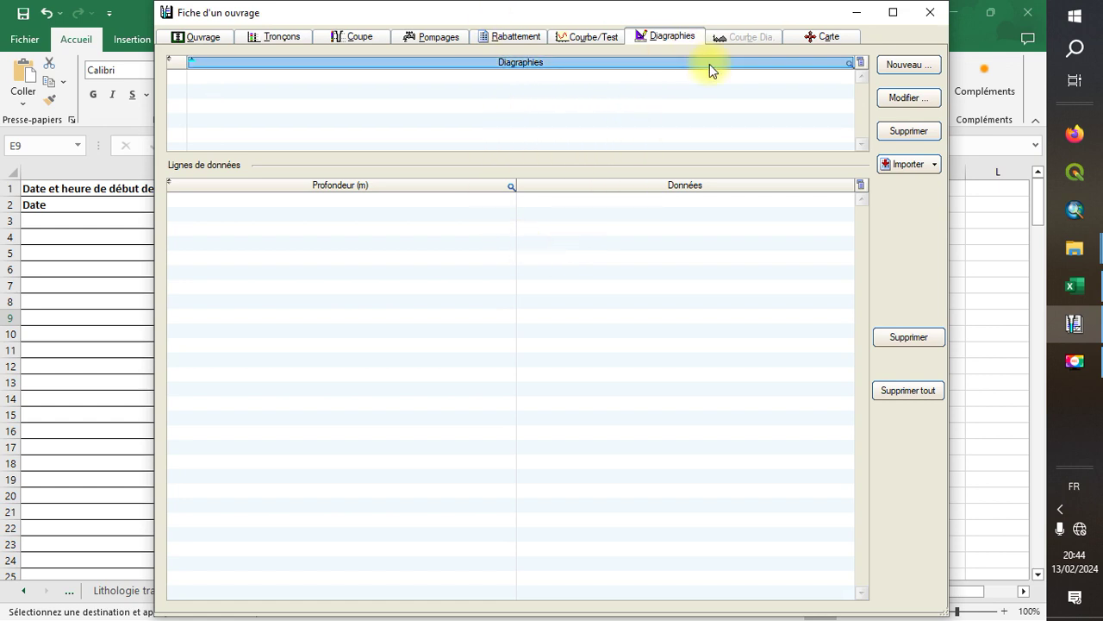
{"action": "left_click", "coordinate": [606, 37]}
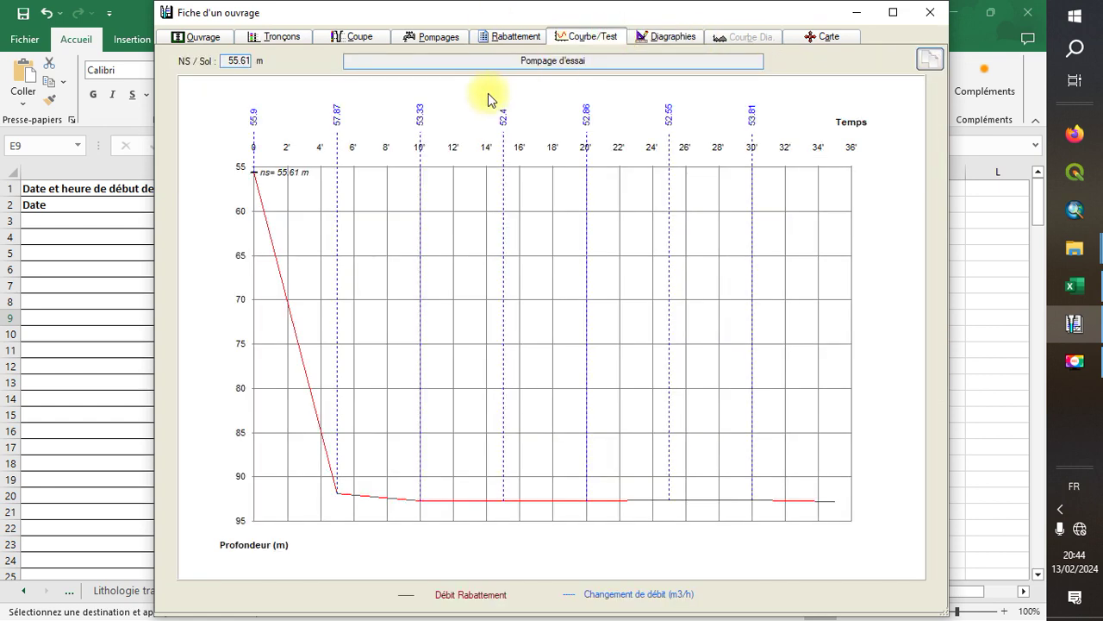
{"action": "left_click", "coordinate": [509, 39]}
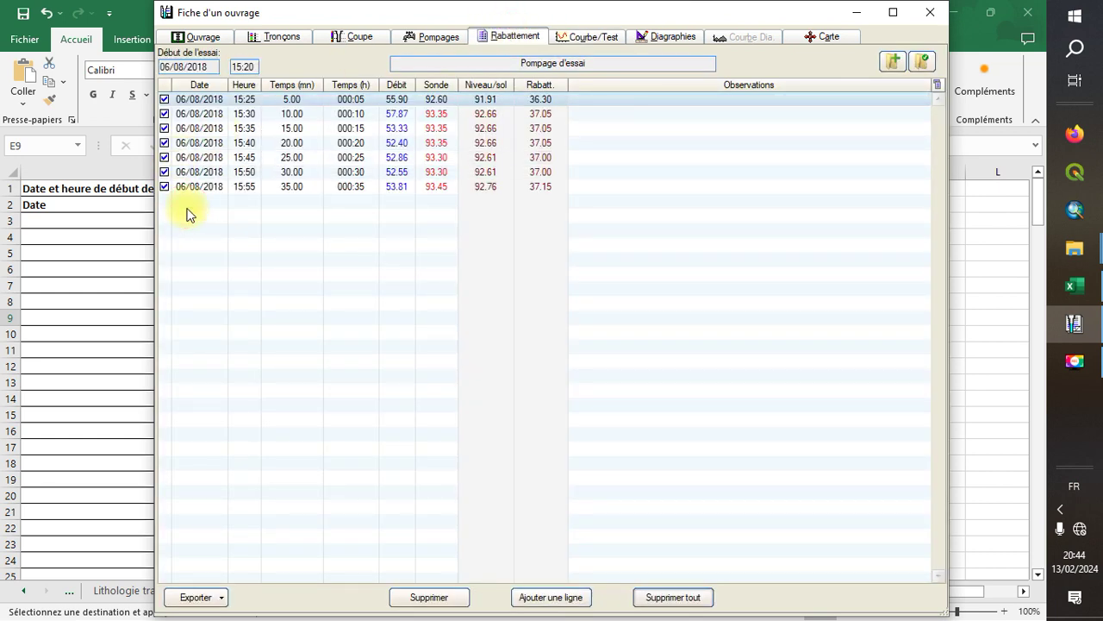
{"action": "left_click", "coordinate": [824, 38]}
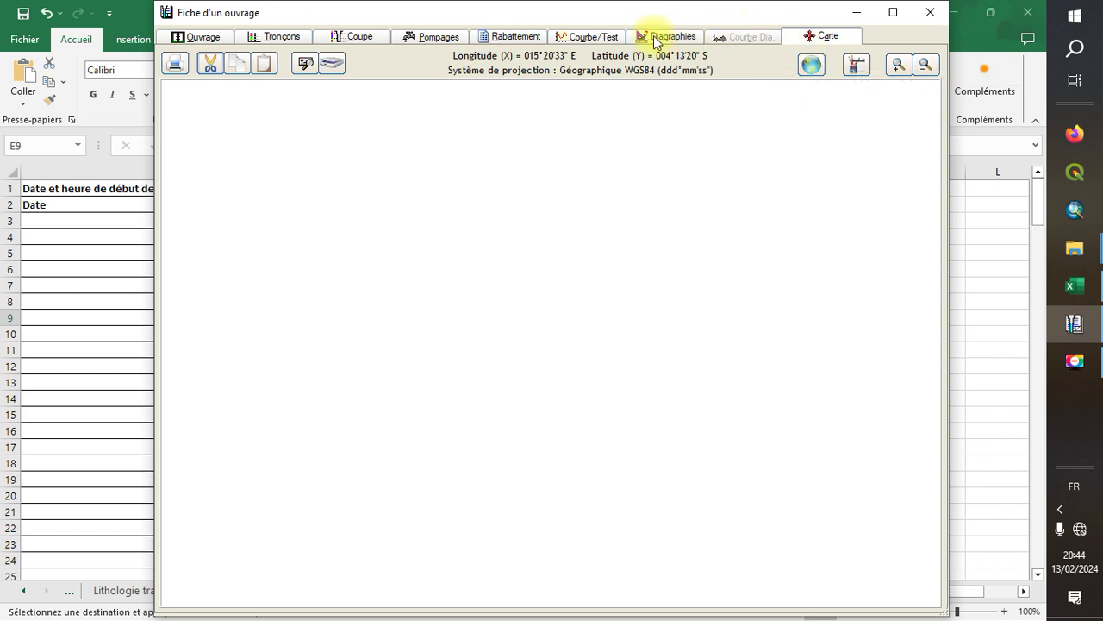
{"action": "left_click", "coordinate": [575, 39]}
Add an eighth row to the drawdown table with the date 07/08/2018 and Heure 09:51 from the Excel sheet
{"action": "left_click", "coordinate": [523, 36]}
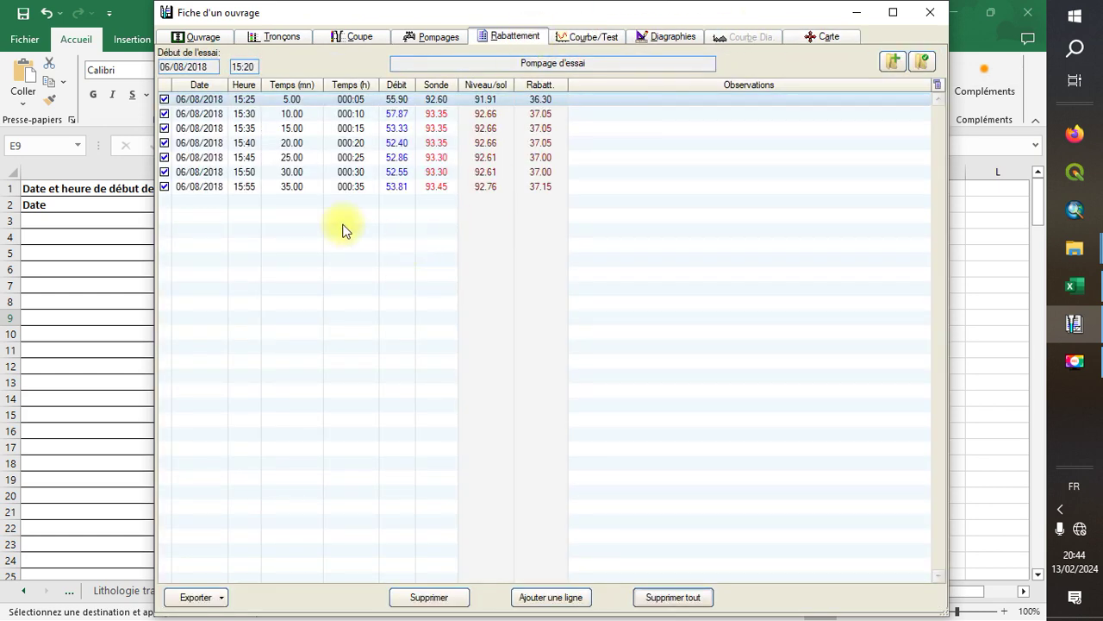
{"action": "left_click", "coordinate": [538, 599]}
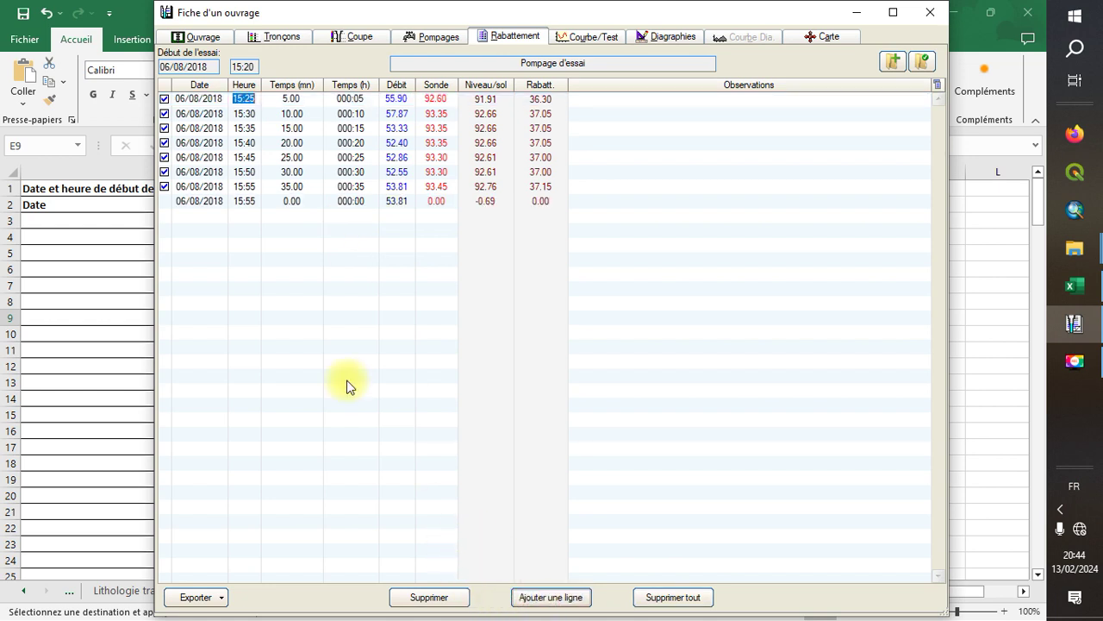
{"action": "left_click", "coordinate": [207, 201]}
{"action": "left_click", "coordinate": [188, 201]}
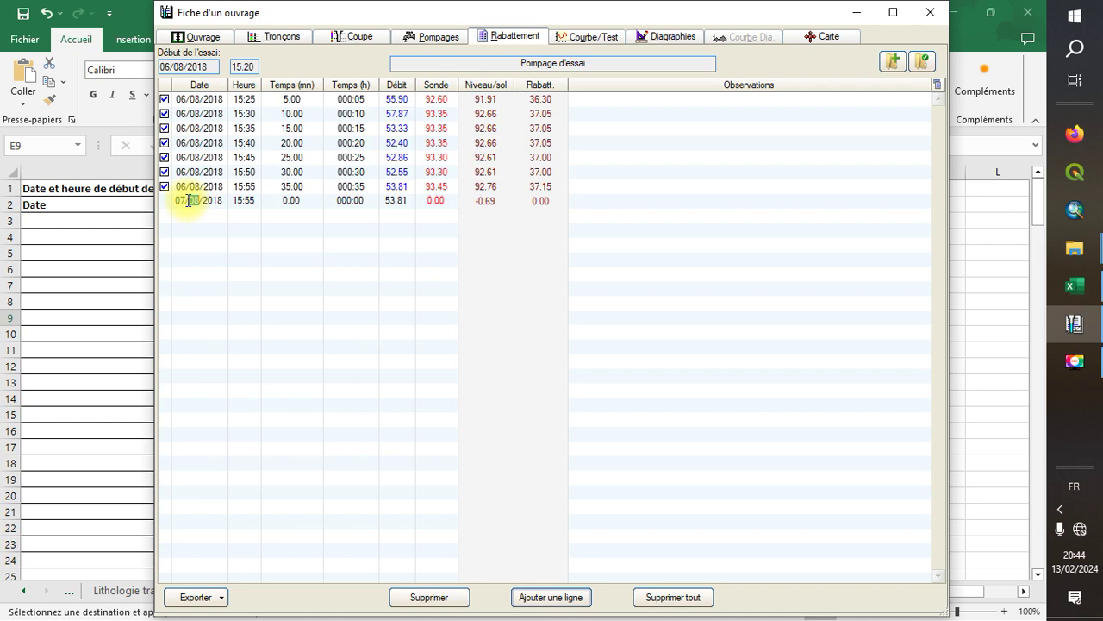
{"action": "left_click", "coordinate": [244, 200]}
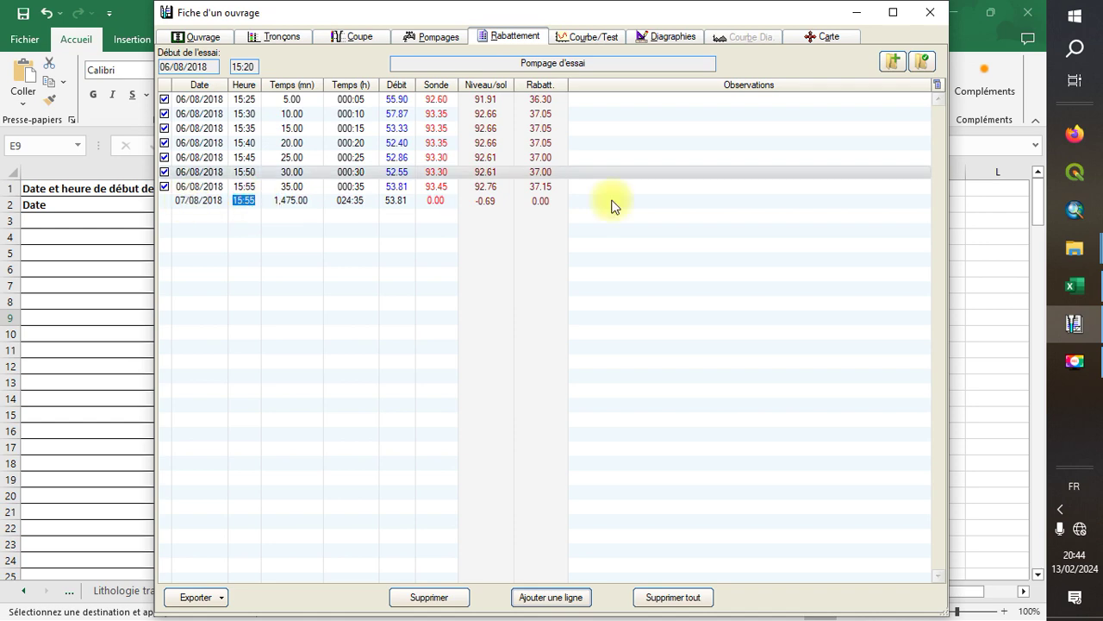
{"action": "left_click", "coordinate": [1075, 289]}
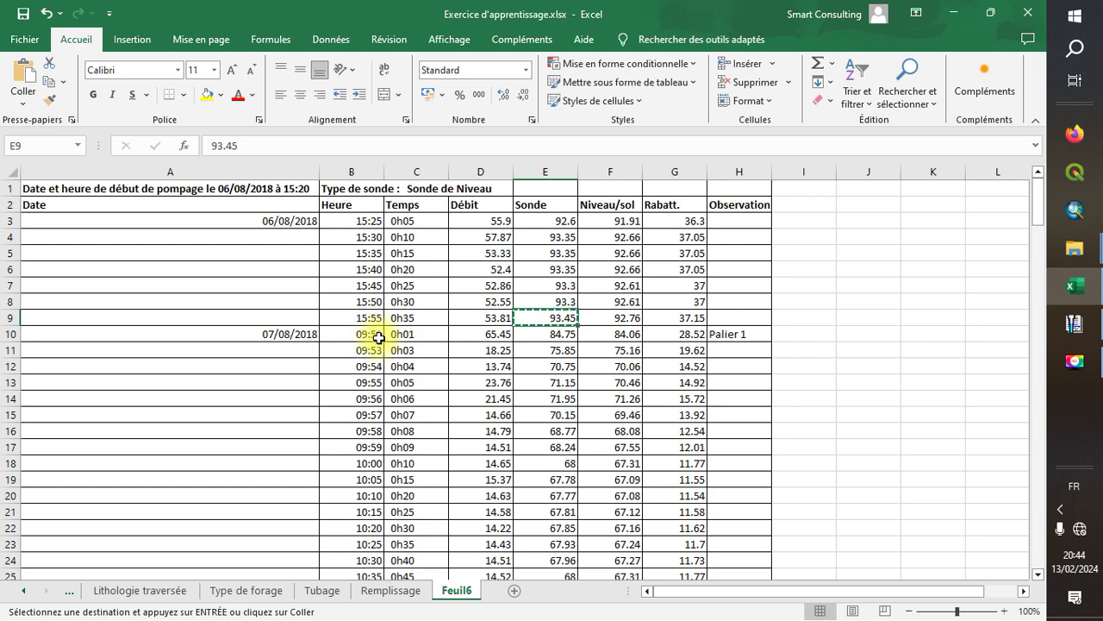
{"action": "left_click", "coordinate": [1073, 325]}
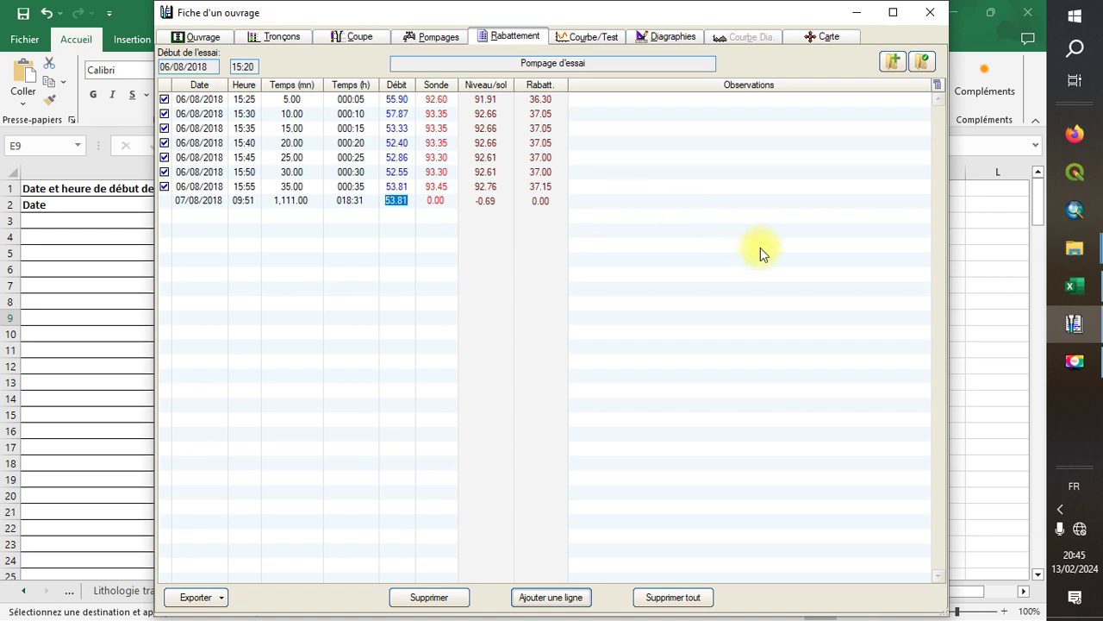
Copy the 09:51 flow rate, 65.45, from the Débit column of the Feuil6 sheet in Excel
{"action": "left_click", "coordinate": [1080, 322]}
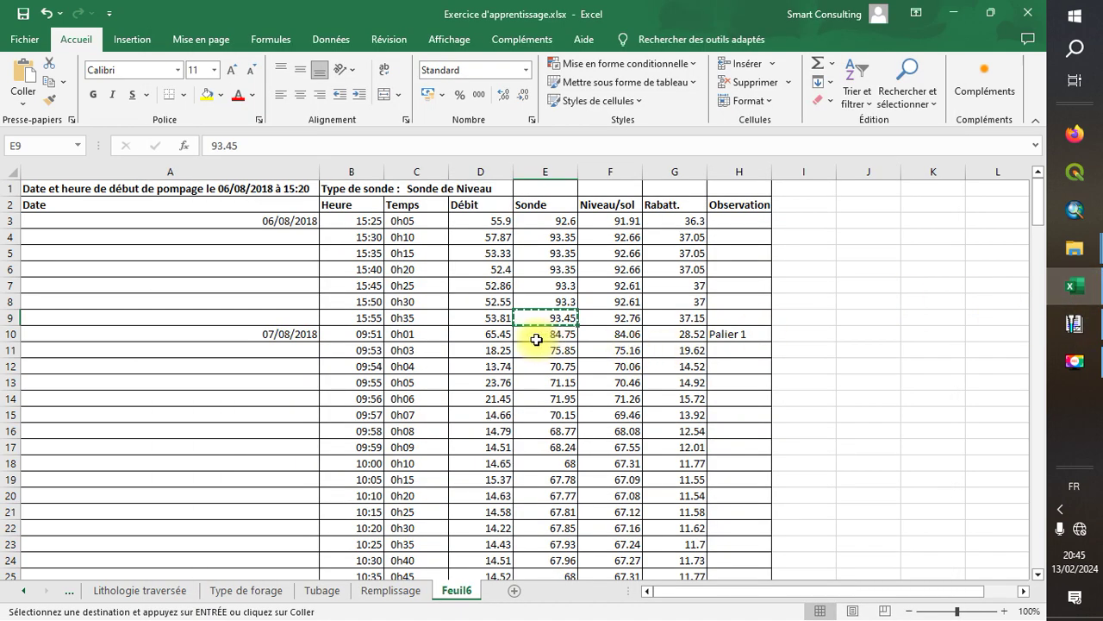
{"action": "left_click", "coordinate": [493, 336]}
{"action": "right_click", "coordinate": [493, 336]}
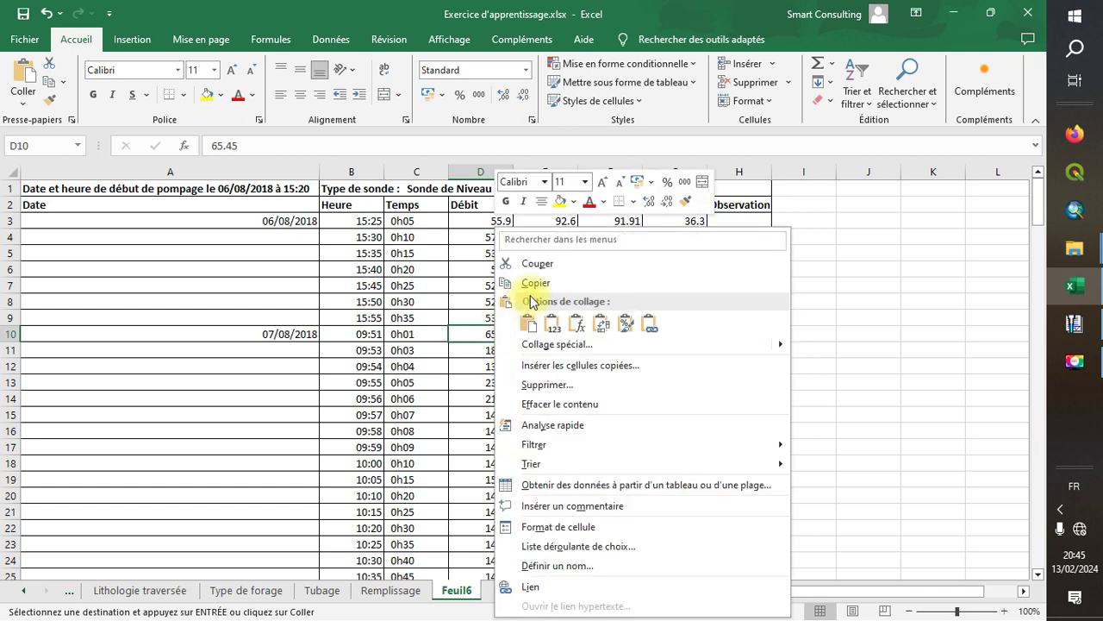
{"action": "left_click", "coordinate": [530, 283]}
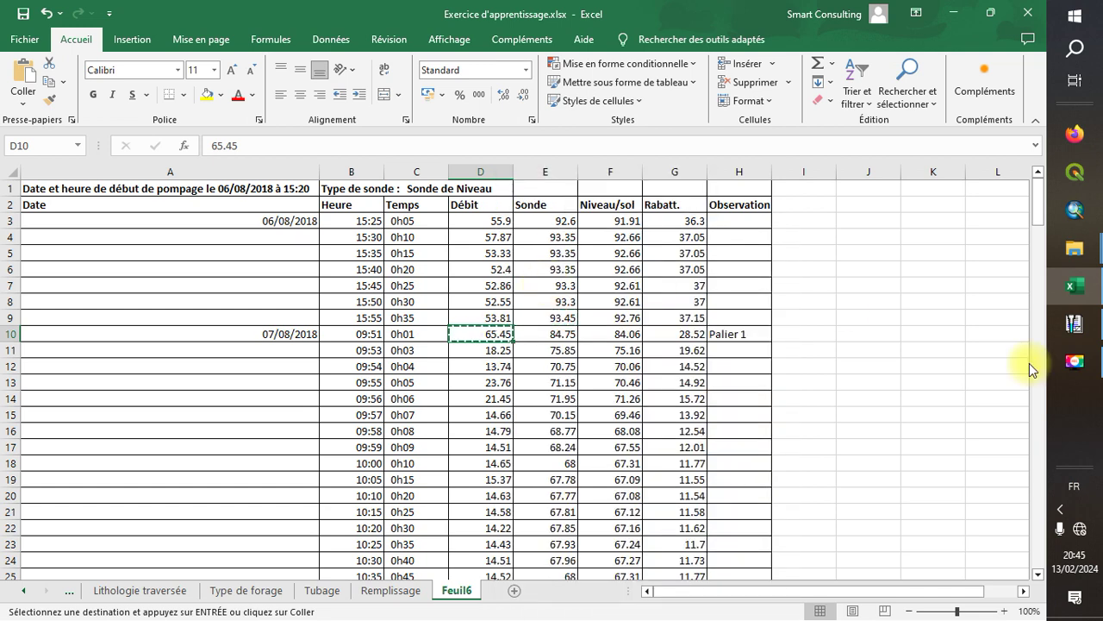
Paste the copied flow rate 65.45 into the Débit cell of the 07/08/2018 09:51 row in the drawdown table
{"action": "left_click", "coordinate": [1089, 332]}
{"action": "left_click", "coordinate": [395, 200]}
{"action": "right_click", "coordinate": [398, 202]}
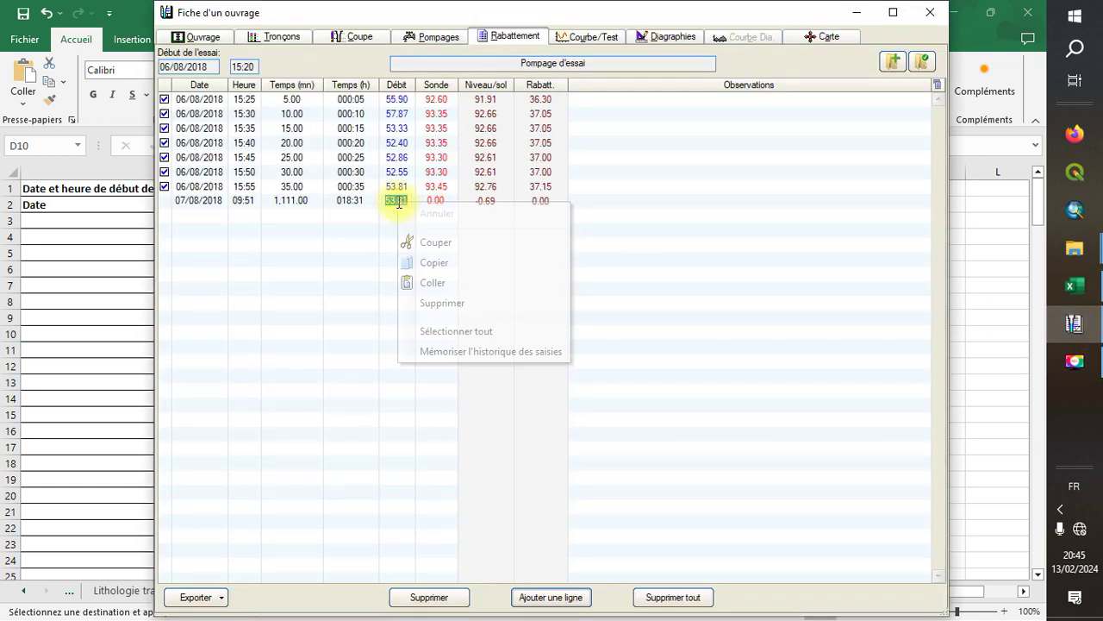
{"action": "left_click", "coordinate": [444, 283]}
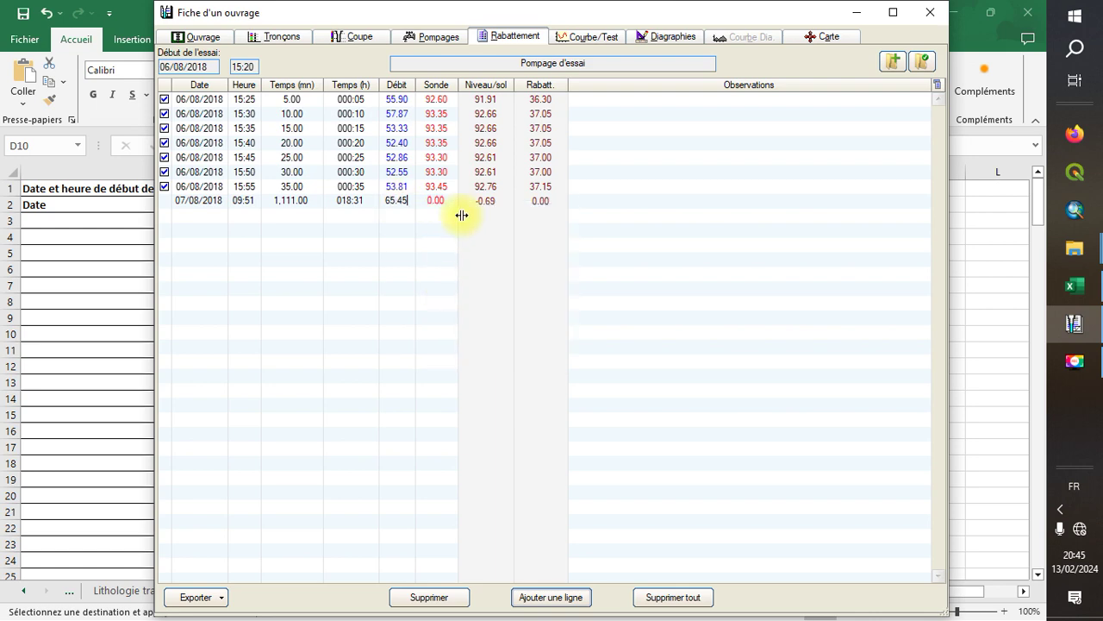
Copy the 09:51 Sonde value, 84.75, from Feuil6 in Excel and paste it into the same row's Sonde cell in the drawdown table
{"action": "left_click", "coordinate": [1084, 289]}
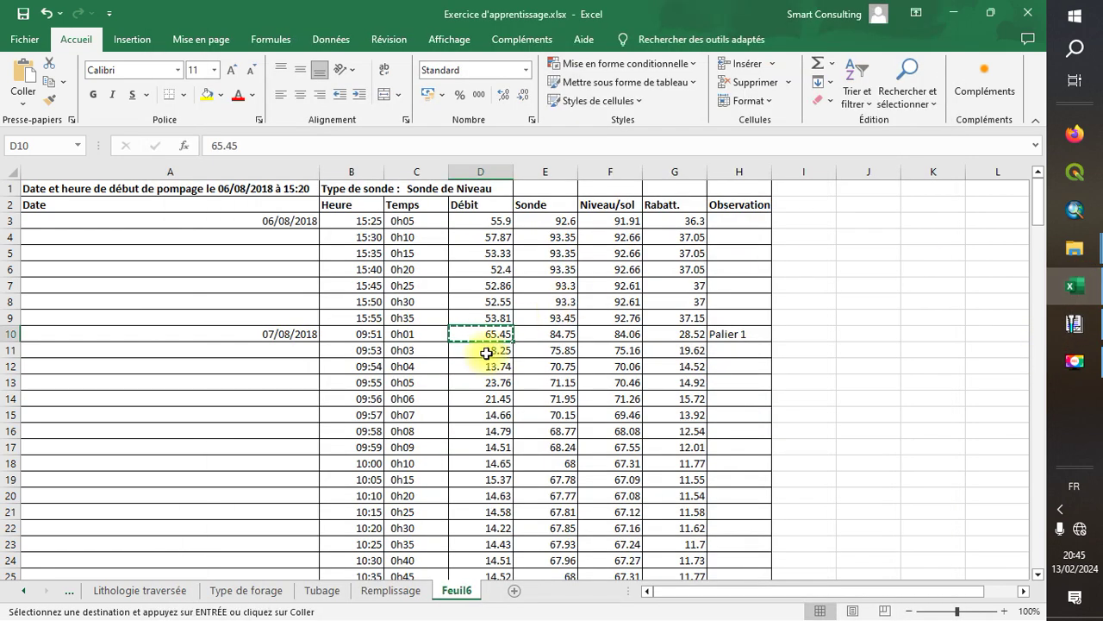
{"action": "left_click", "coordinate": [547, 337]}
{"action": "right_click", "coordinate": [551, 337]}
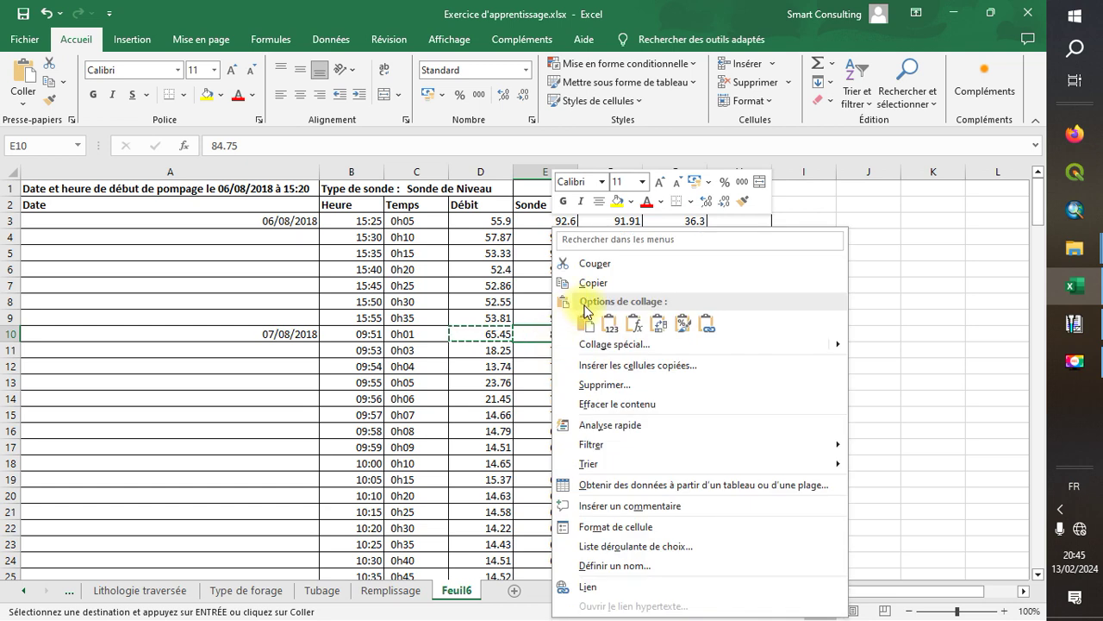
{"action": "left_click", "coordinate": [597, 276]}
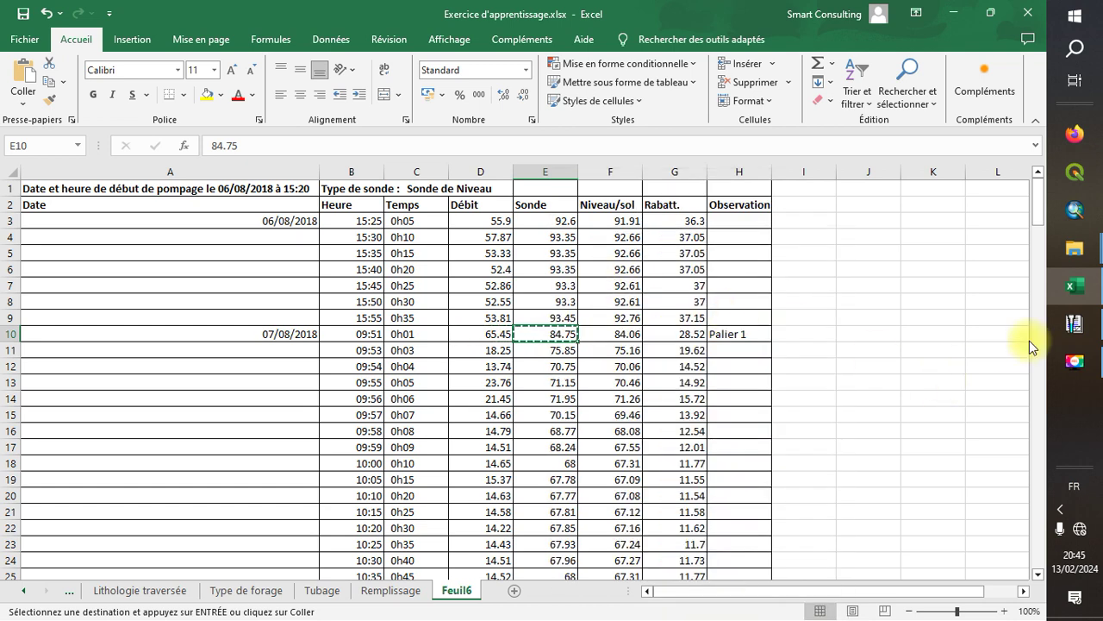
{"action": "left_click", "coordinate": [1075, 323]}
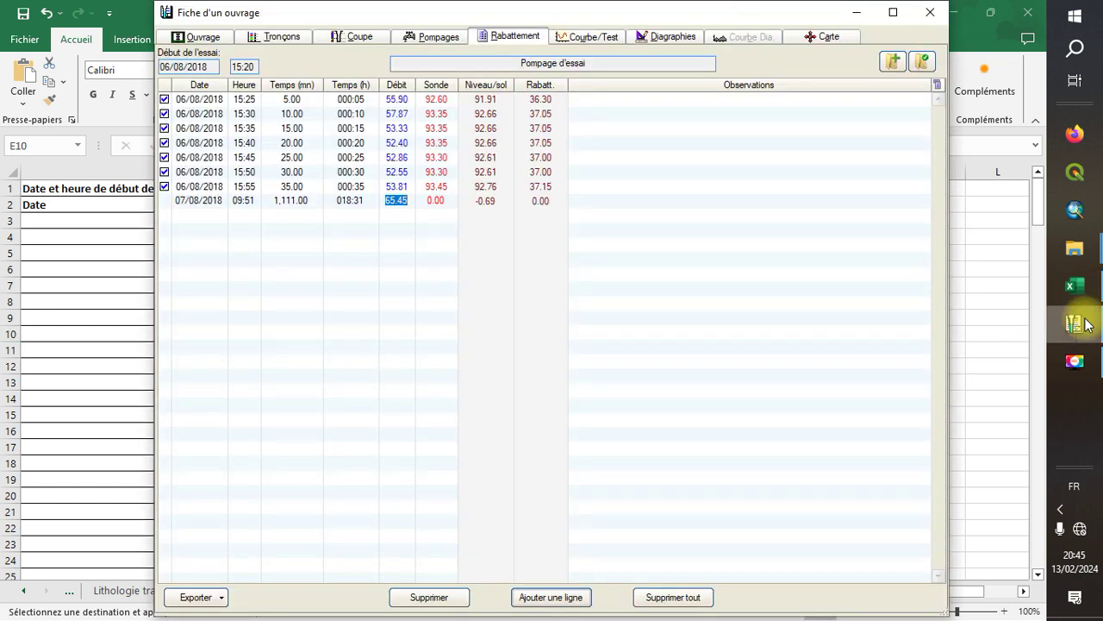
{"action": "right_click", "coordinate": [436, 199]}
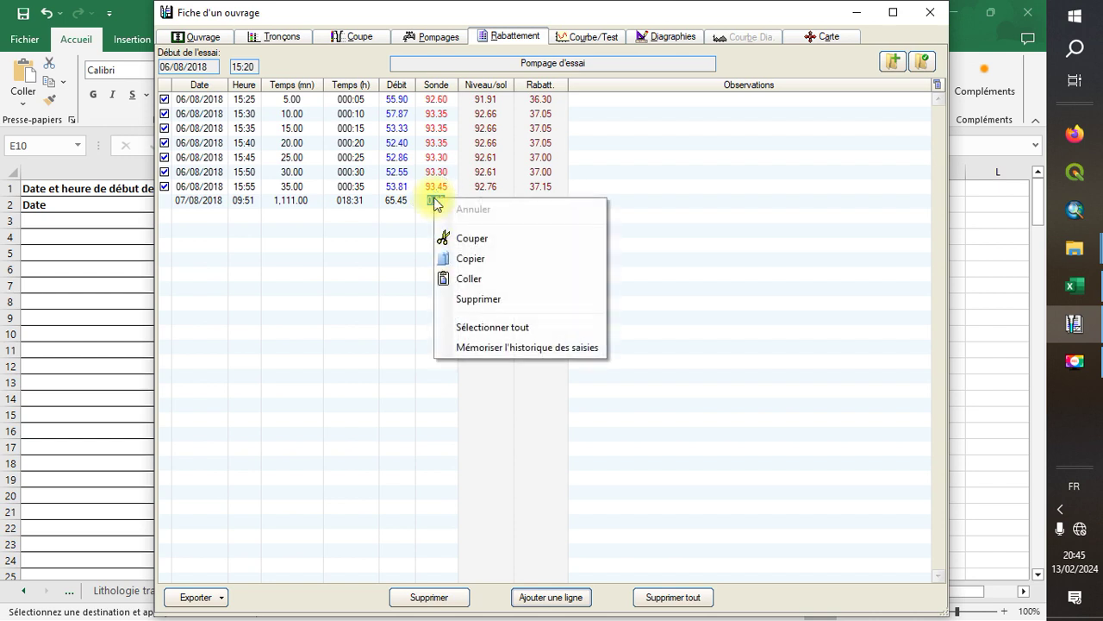
{"action": "left_click", "coordinate": [471, 278]}
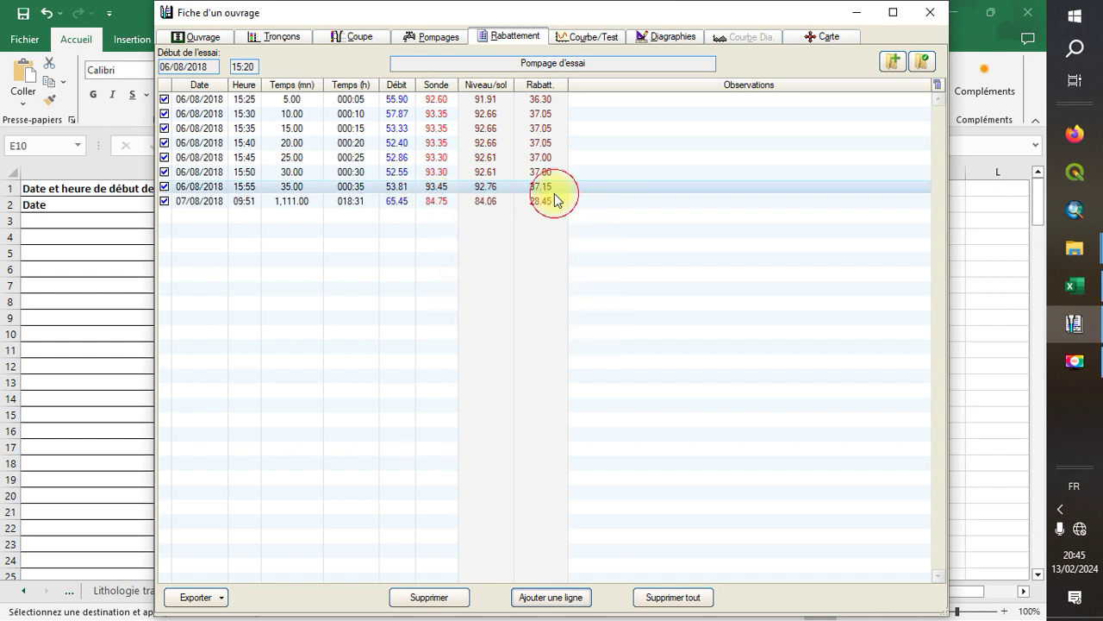
Examine the pumping test's drawdown curve with the 09:51 reading included, and return to the drawdown table
{"action": "left_click", "coordinate": [592, 198]}
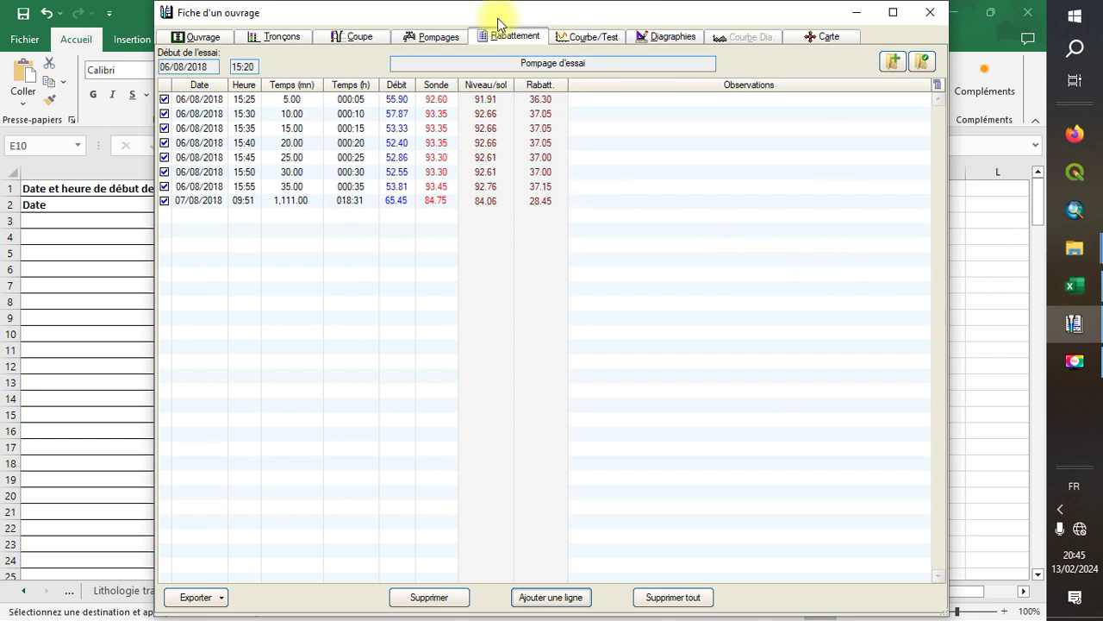
{"action": "left_click", "coordinate": [562, 41]}
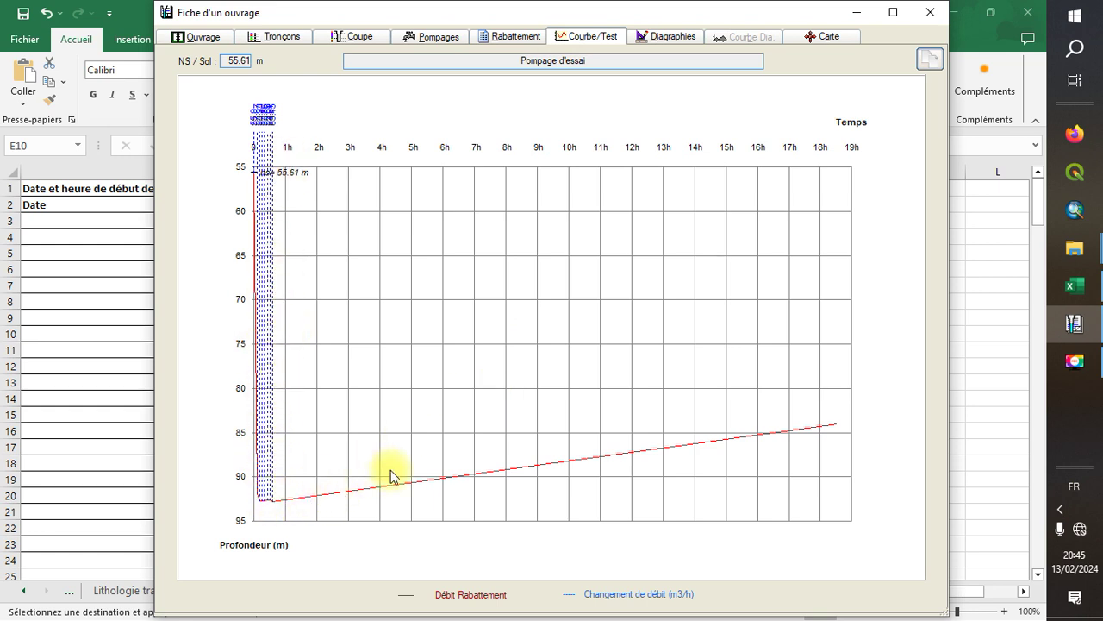
{"action": "left_click", "coordinate": [505, 34]}
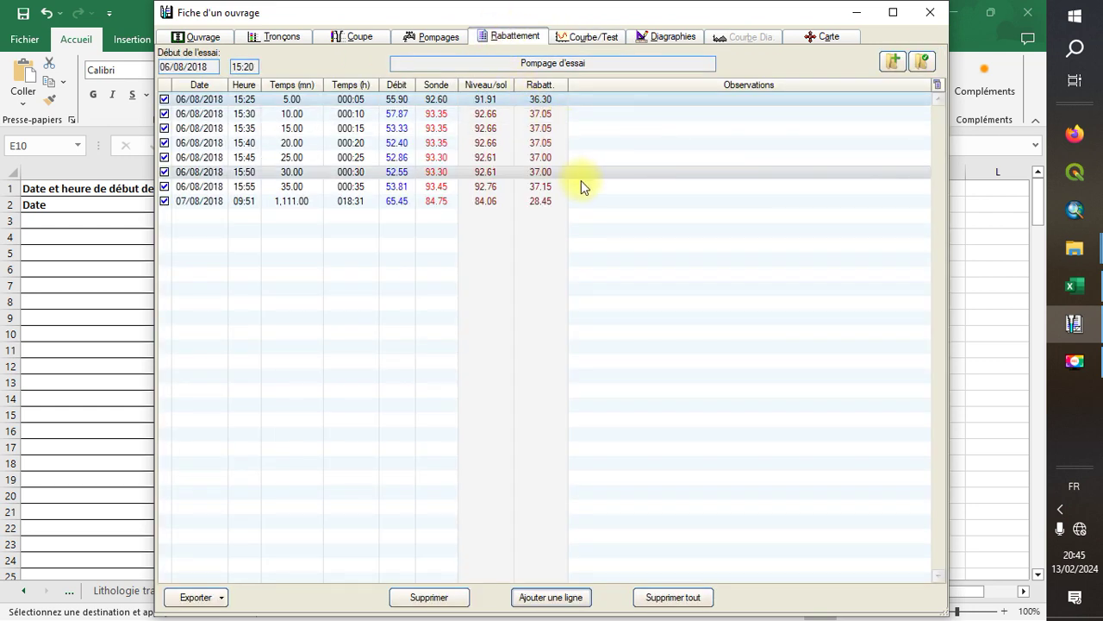
Enter Palier 1 as the observation for the 07/08/2018 09:51 row, checking it against the Excel sheet
{"action": "left_click", "coordinate": [1086, 289]}
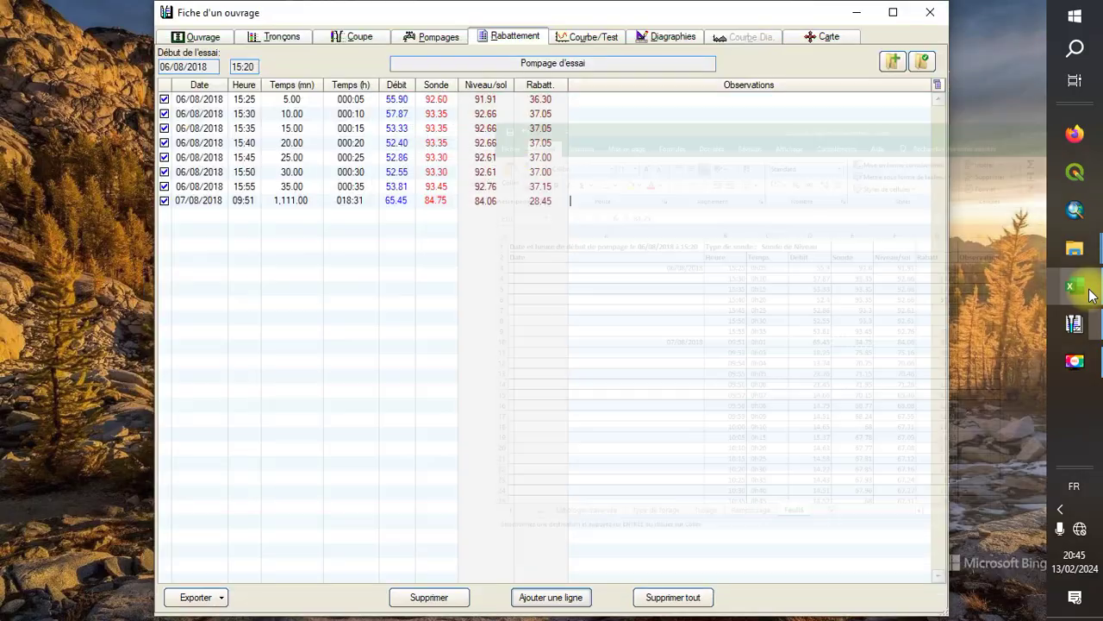
{"action": "left_click", "coordinate": [1090, 295]}
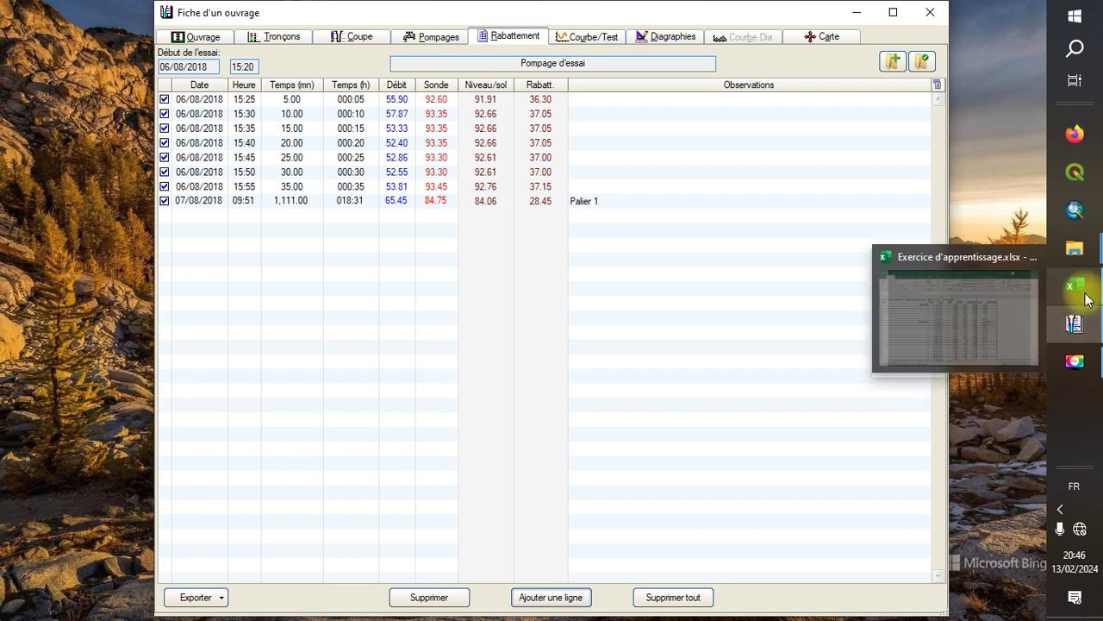
{"action": "left_click", "coordinate": [1089, 297]}
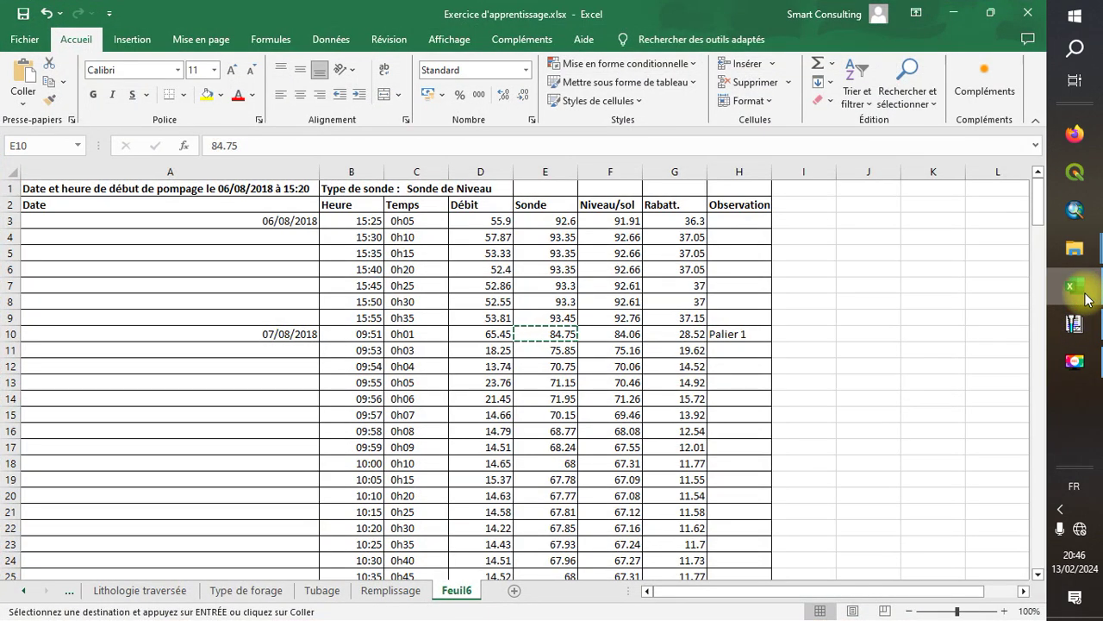
{"action": "left_click", "coordinate": [1088, 299]}
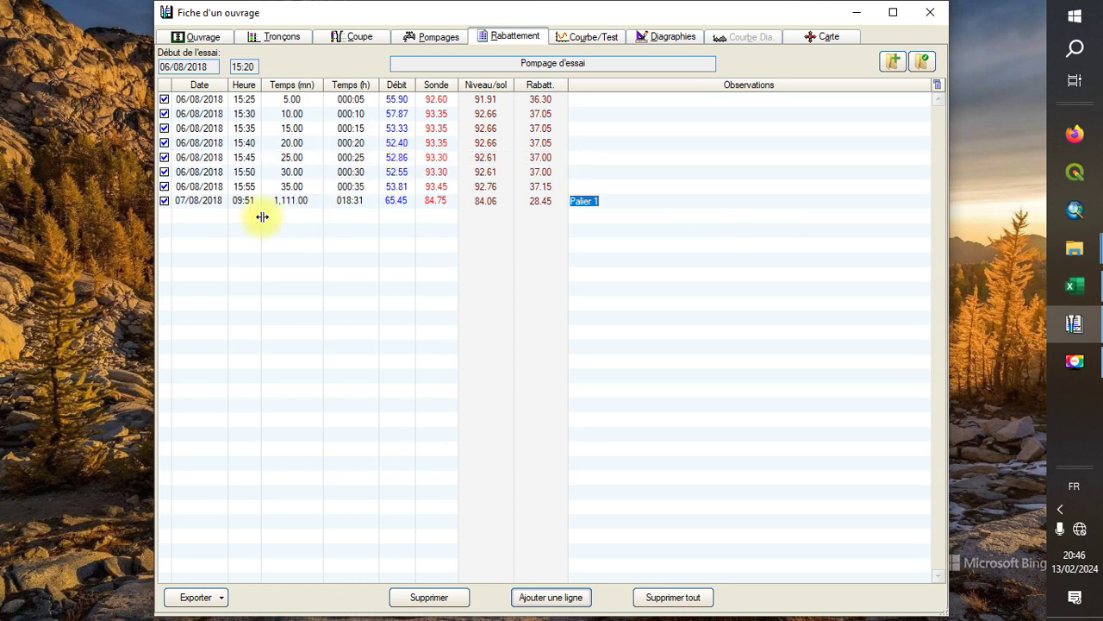
Add a ninth row to the drawdown table and set its Heure to 09:52
{"action": "left_click", "coordinate": [251, 221]}
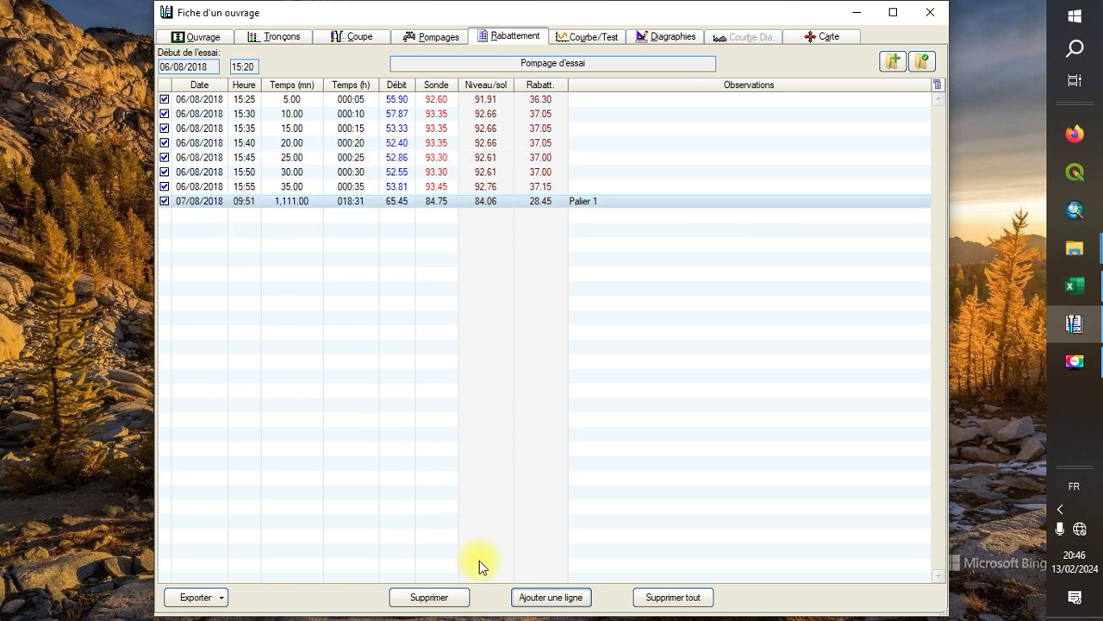
{"action": "left_click", "coordinate": [541, 599]}
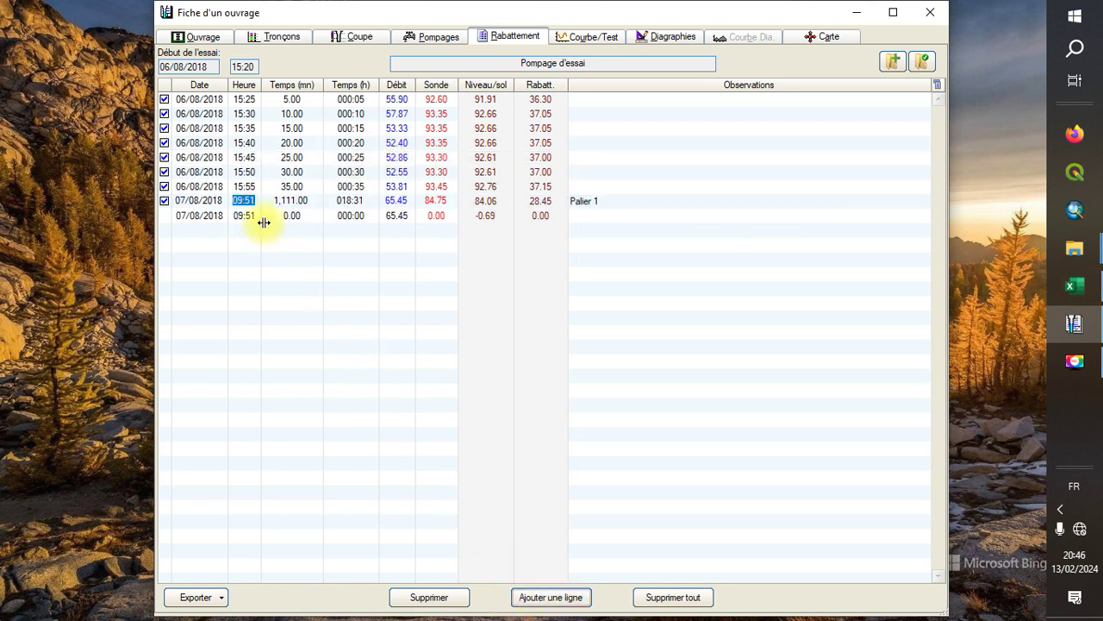
{"action": "left_click", "coordinate": [254, 218]}
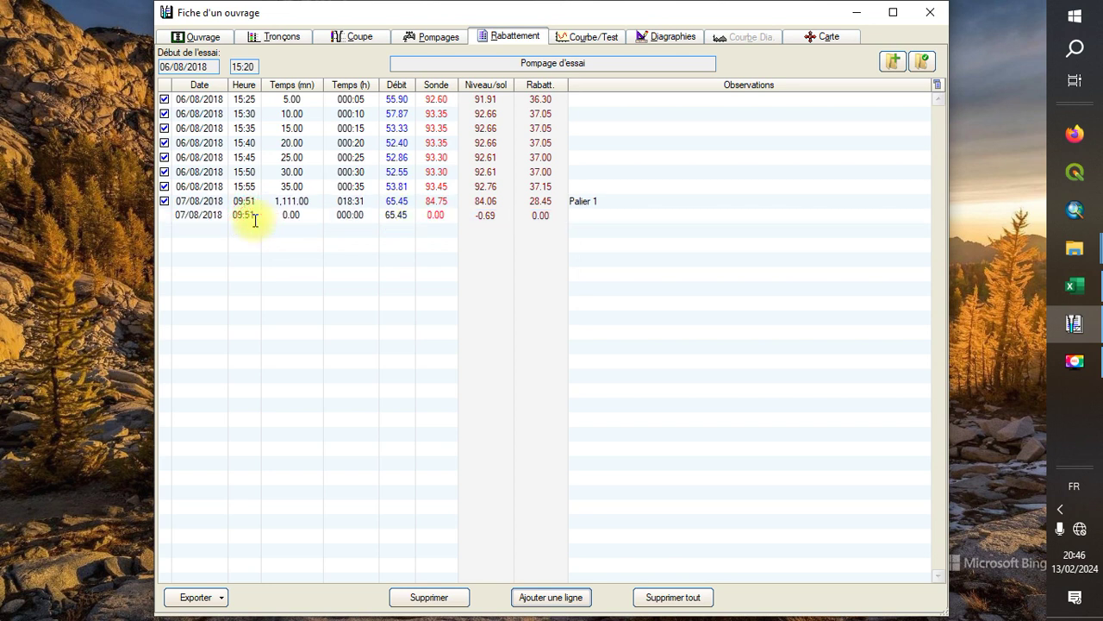
{"action": "type", "text": "09:52"}
{"action": "left_click", "coordinate": [299, 215]}
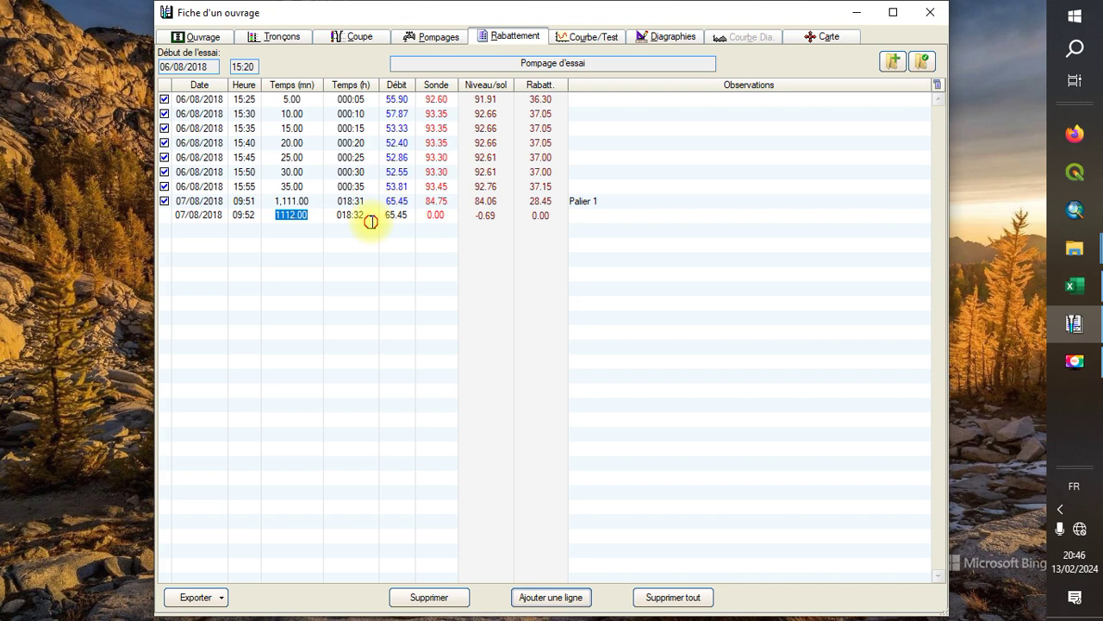
Copy the Débit value 18.25 from row 11 of the Excel sheet and paste it into the 09:52 row's Débit cell
{"action": "left_click", "coordinate": [403, 216]}
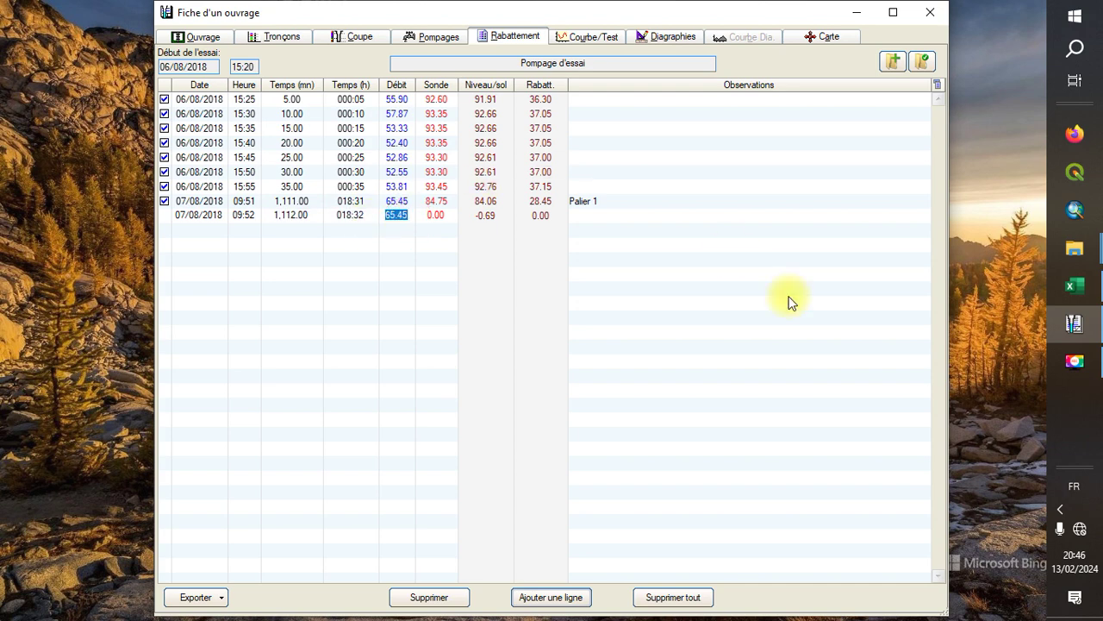
{"action": "mouse_move", "coordinate": [1085, 285]}
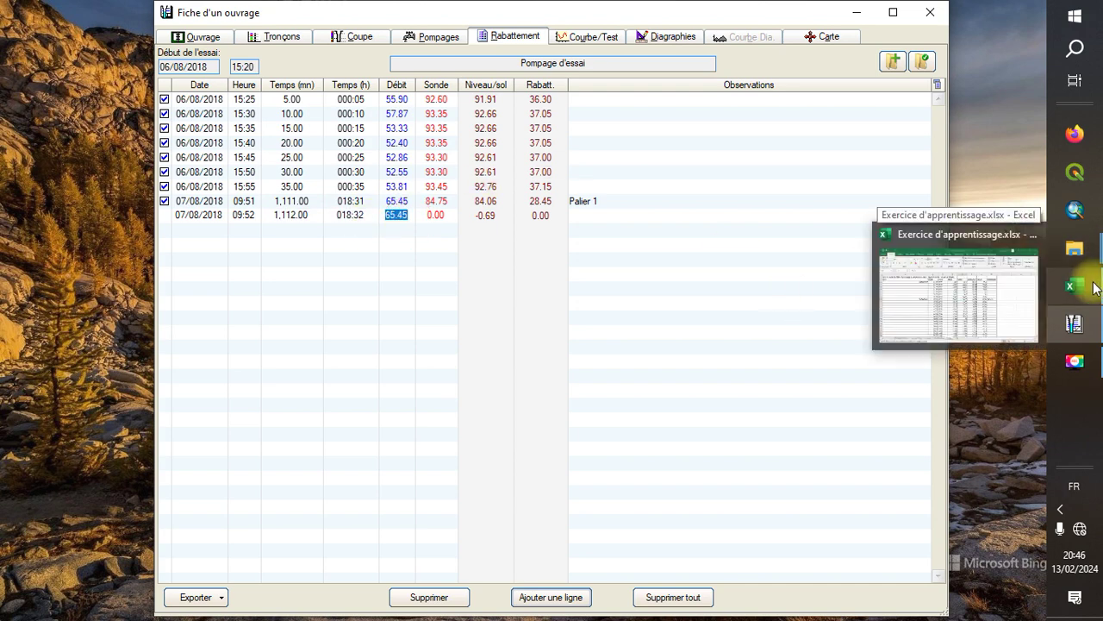
{"action": "left_click", "coordinate": [1025, 313]}
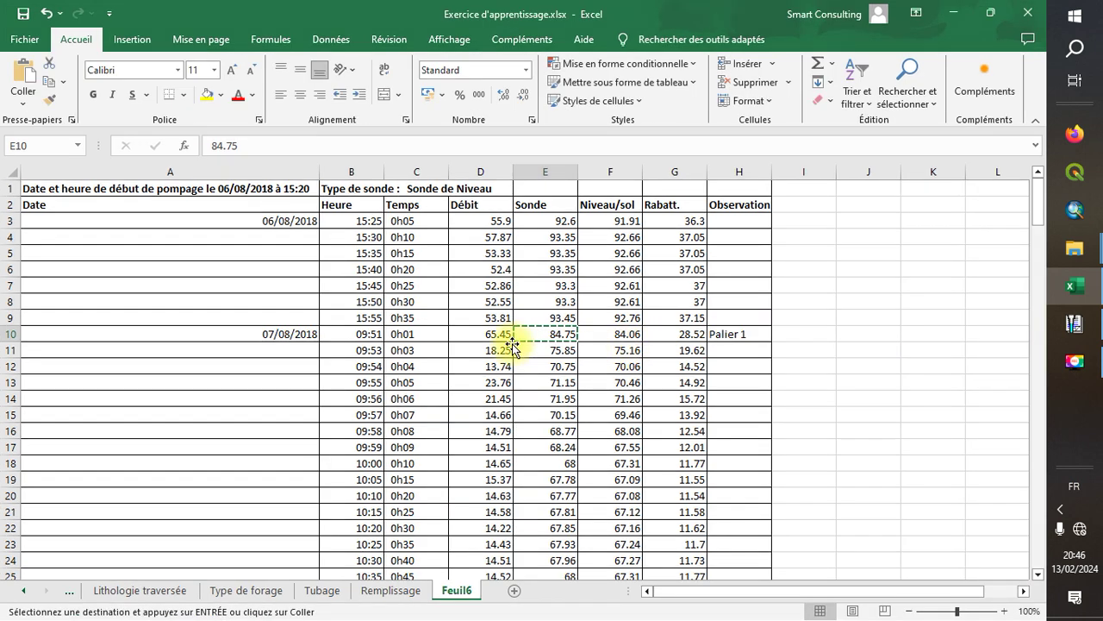
{"action": "left_click", "coordinate": [509, 346]}
{"action": "right_click", "coordinate": [508, 347]}
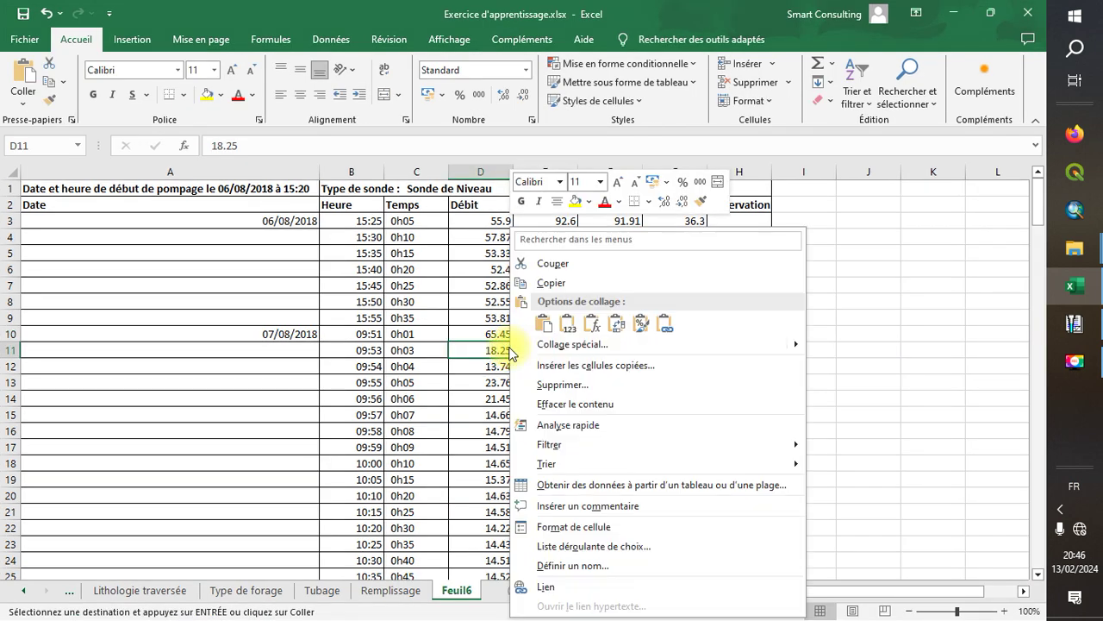
{"action": "left_click", "coordinate": [582, 290]}
{"action": "left_click", "coordinate": [1073, 324]}
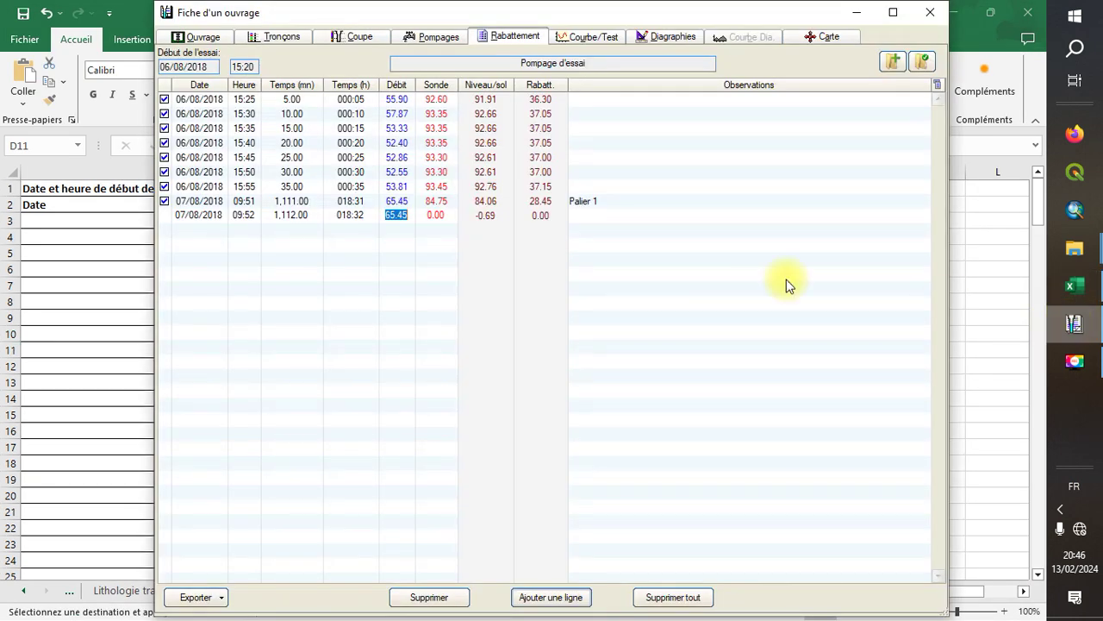
{"action": "right_click", "coordinate": [397, 212]}
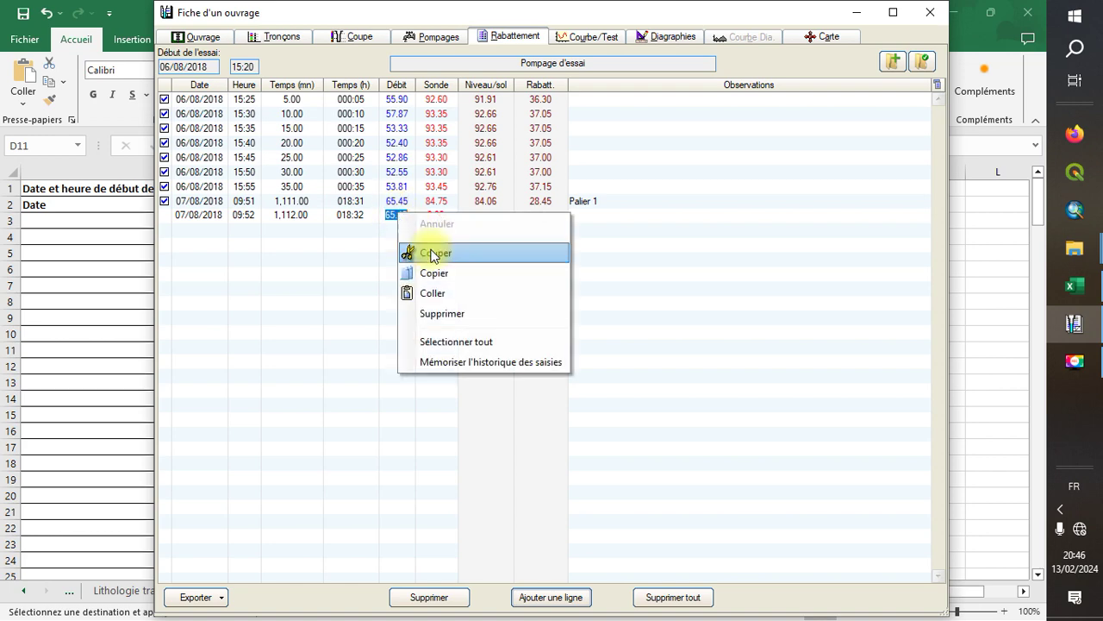
{"action": "left_click", "coordinate": [444, 291]}
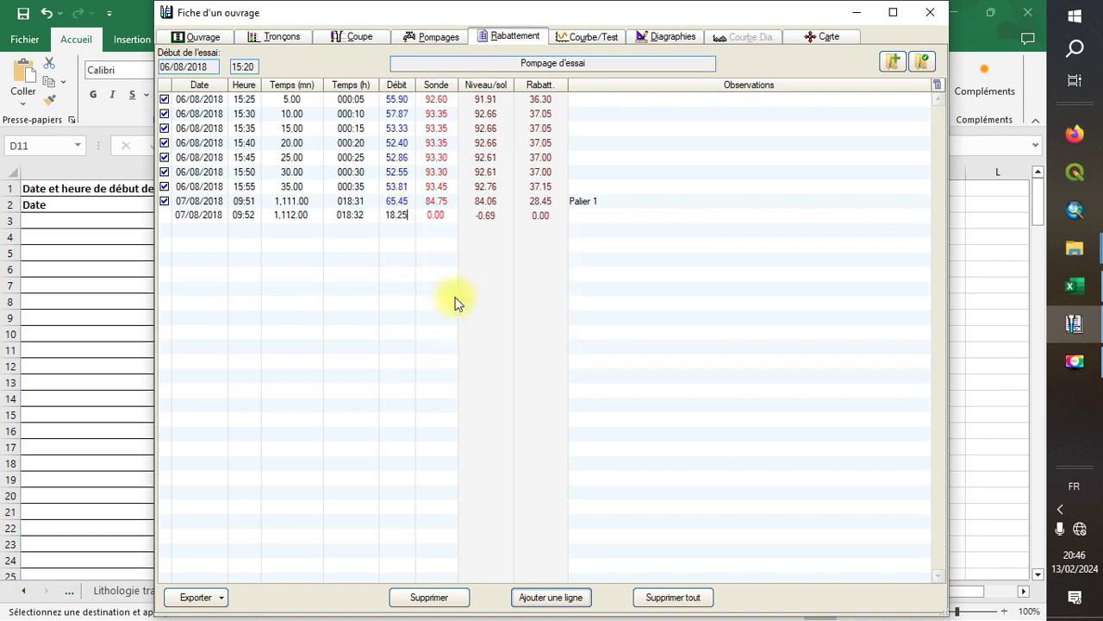
Copy the Sonde value 75.85 from row 11 of the Excel sheet into the 09:52 row's Sonde cell and validate the row
{"action": "left_click", "coordinate": [1098, 291]}
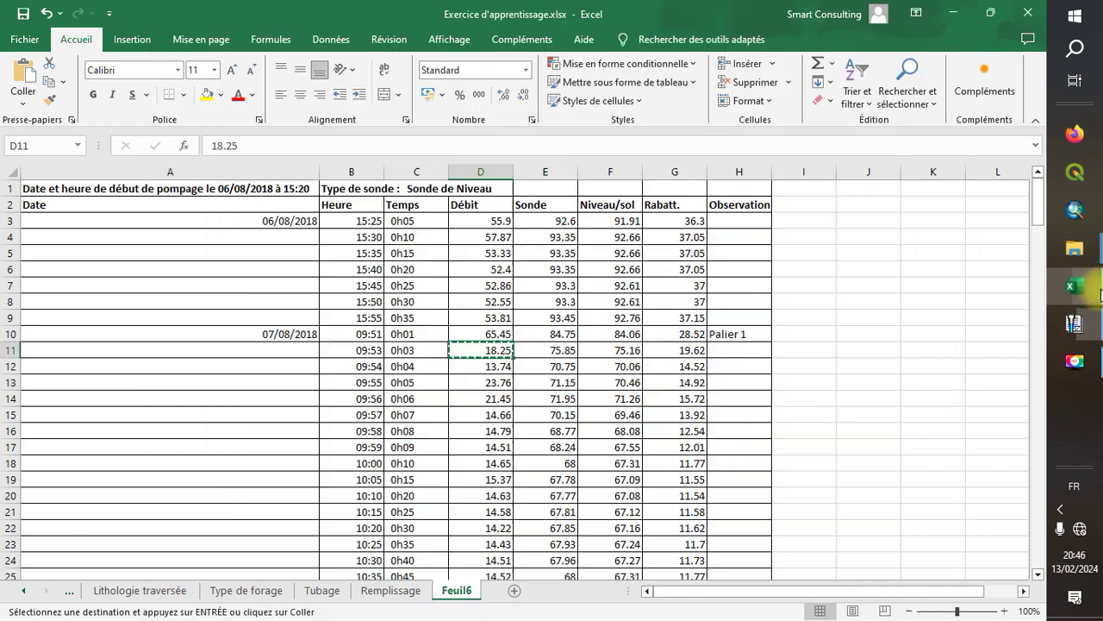
{"action": "right_click", "coordinate": [569, 350]}
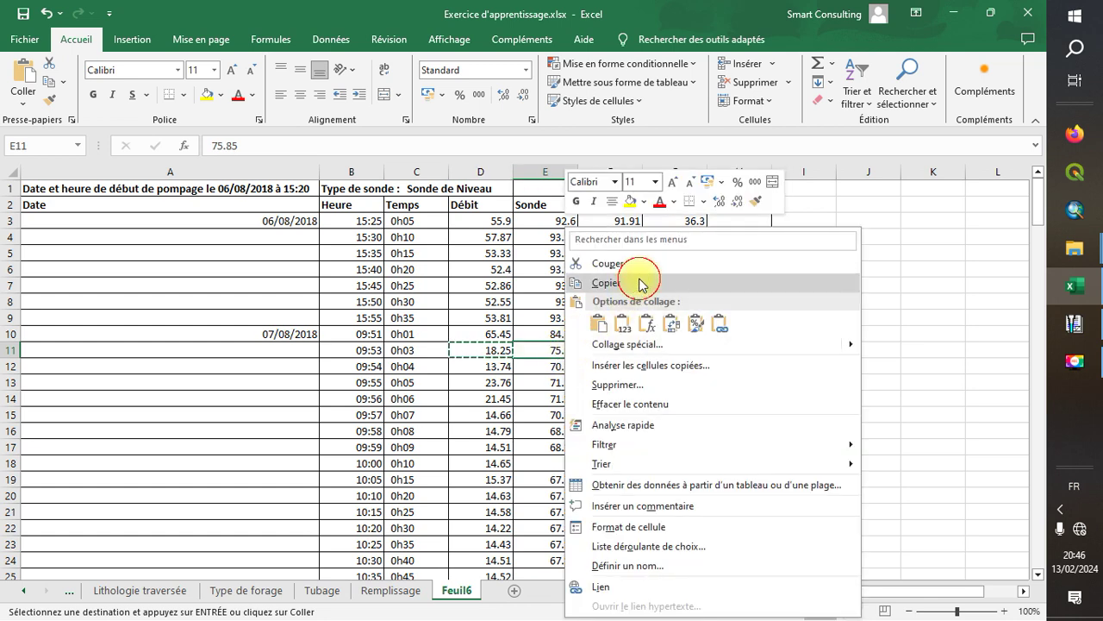
{"action": "left_click", "coordinate": [608, 283]}
{"action": "left_click", "coordinate": [1090, 333]}
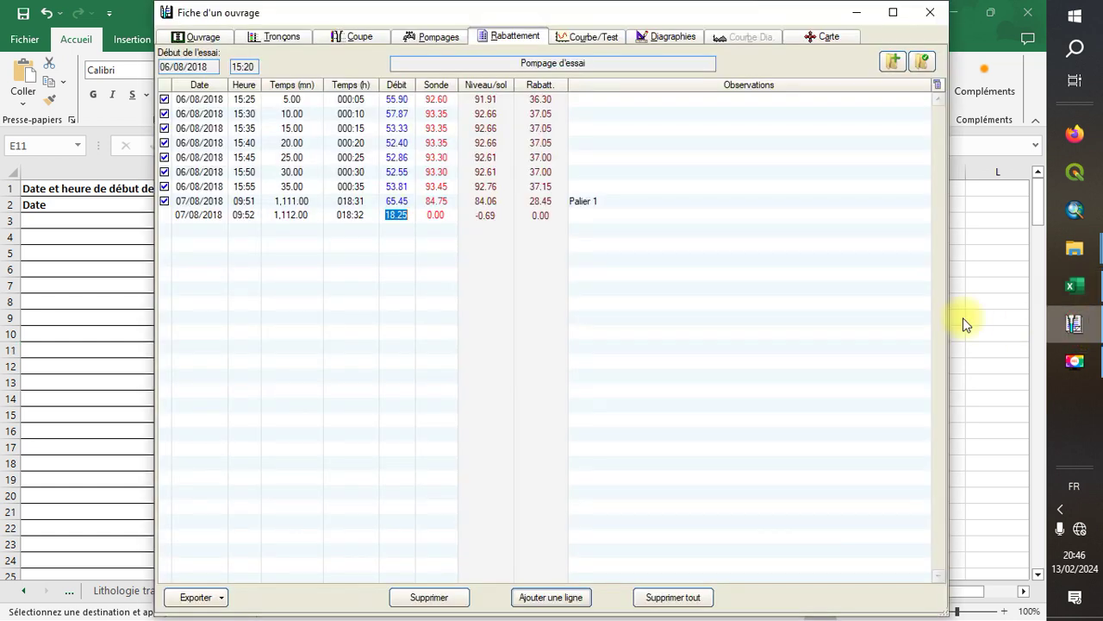
{"action": "left_click", "coordinate": [448, 213]}
{"action": "right_click", "coordinate": [448, 214]}
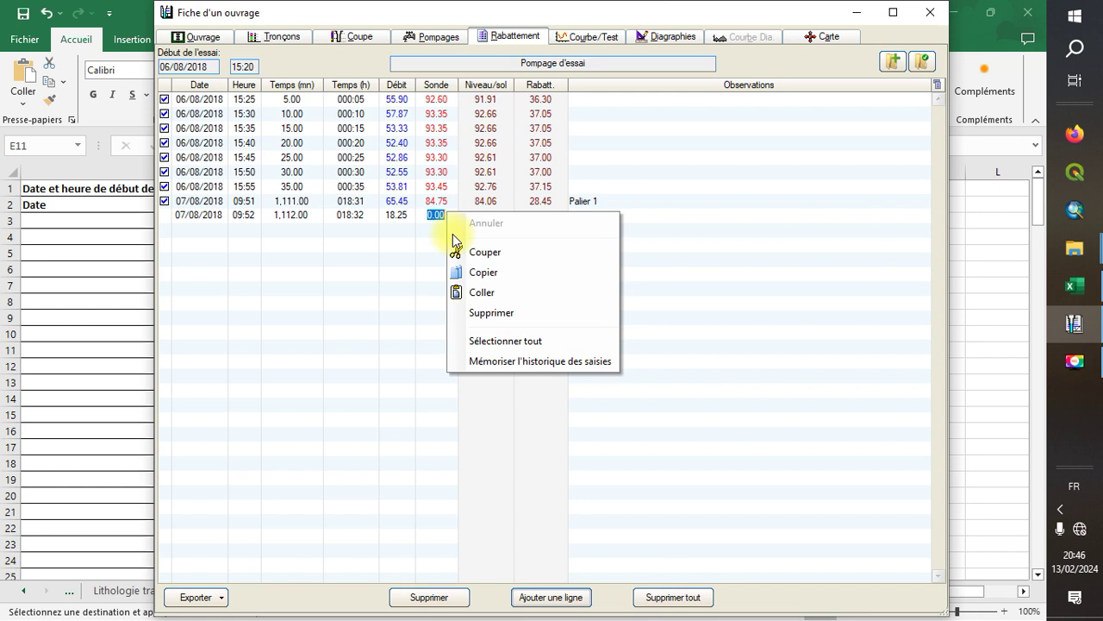
{"action": "left_click", "coordinate": [481, 292]}
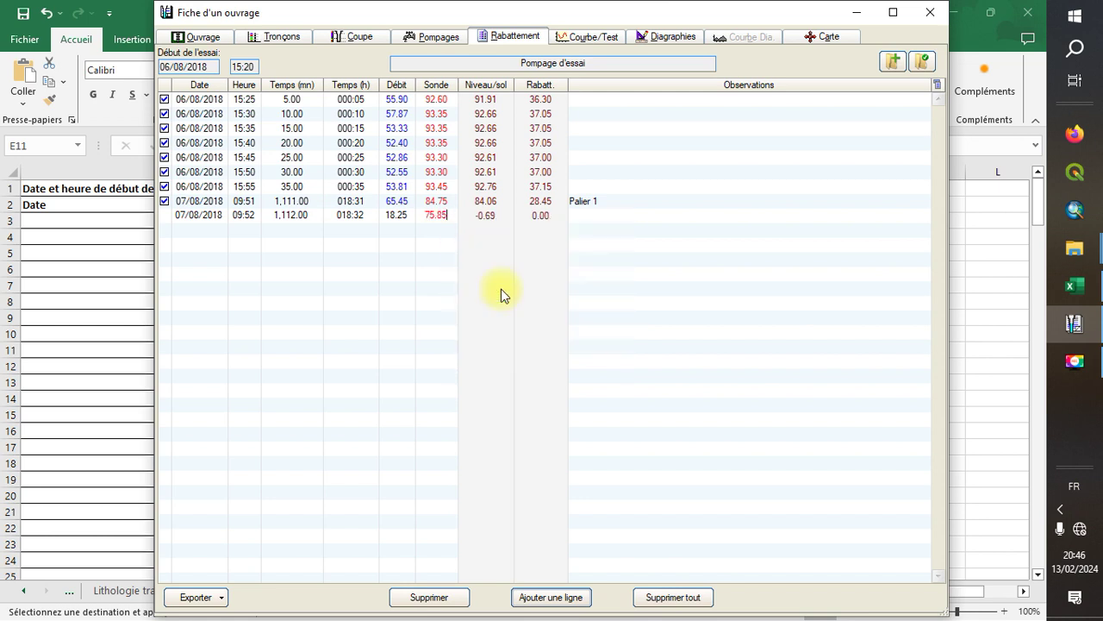
{"action": "left_click", "coordinate": [504, 218]}
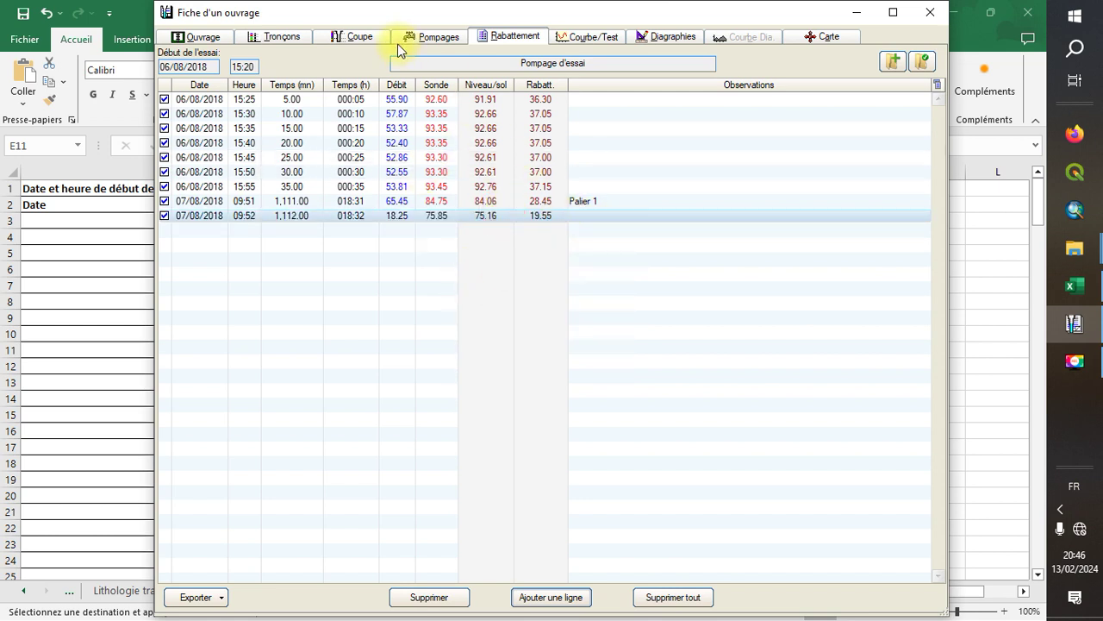
Examine the drawdown curve with the 09:52 reading included, and return to the drawdown table
{"action": "left_click", "coordinate": [575, 40]}
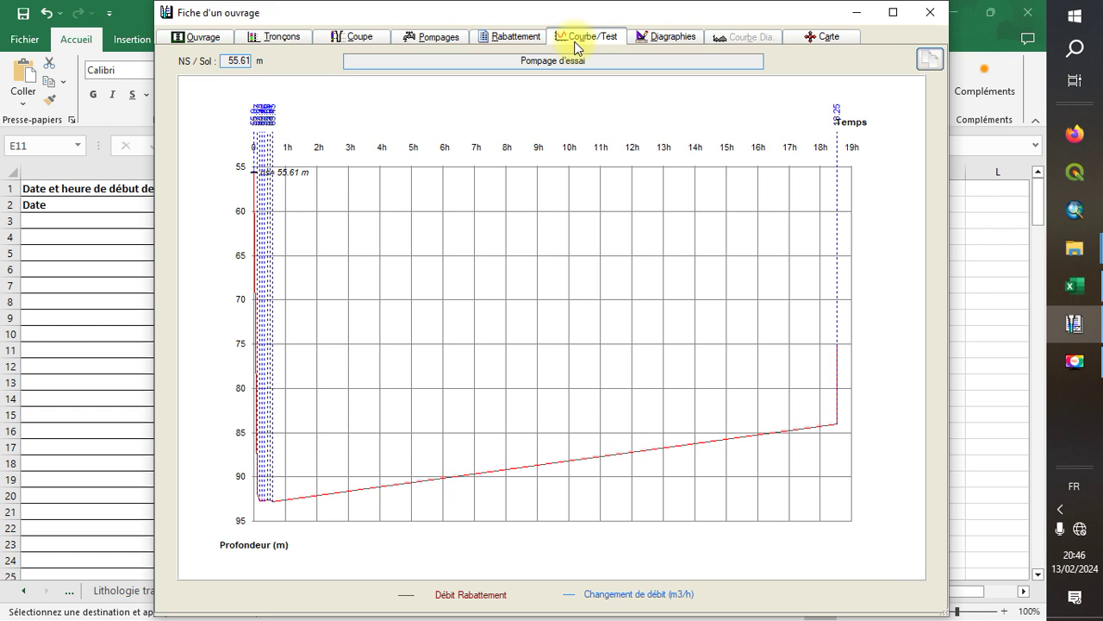
{"action": "left_click", "coordinate": [927, 60]}
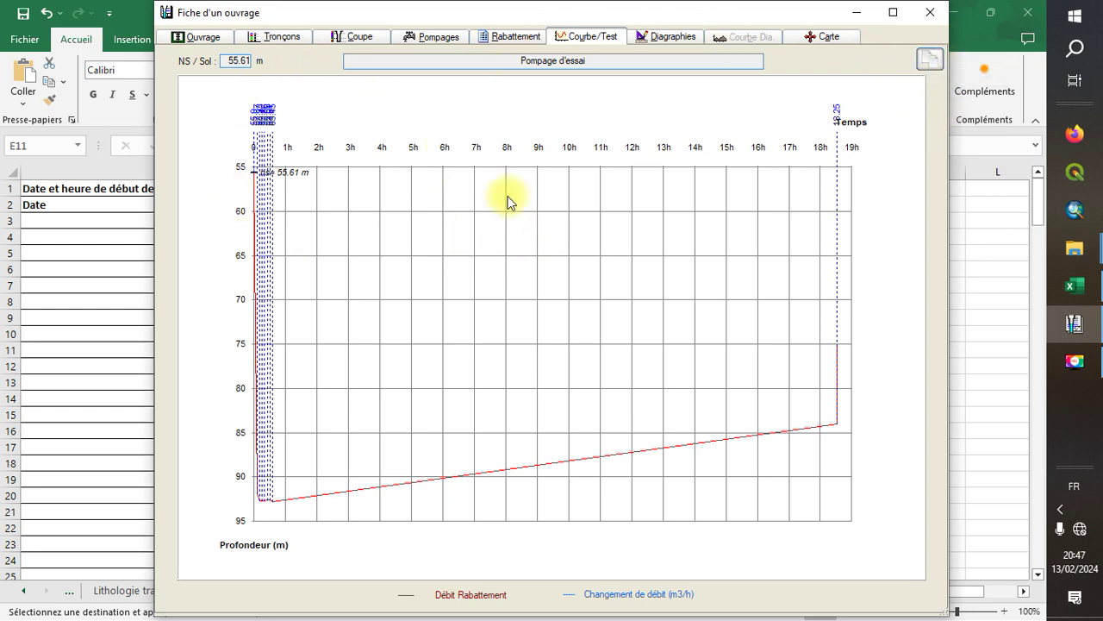
{"action": "left_click", "coordinate": [433, 39]}
{"action": "left_click", "coordinate": [510, 39]}
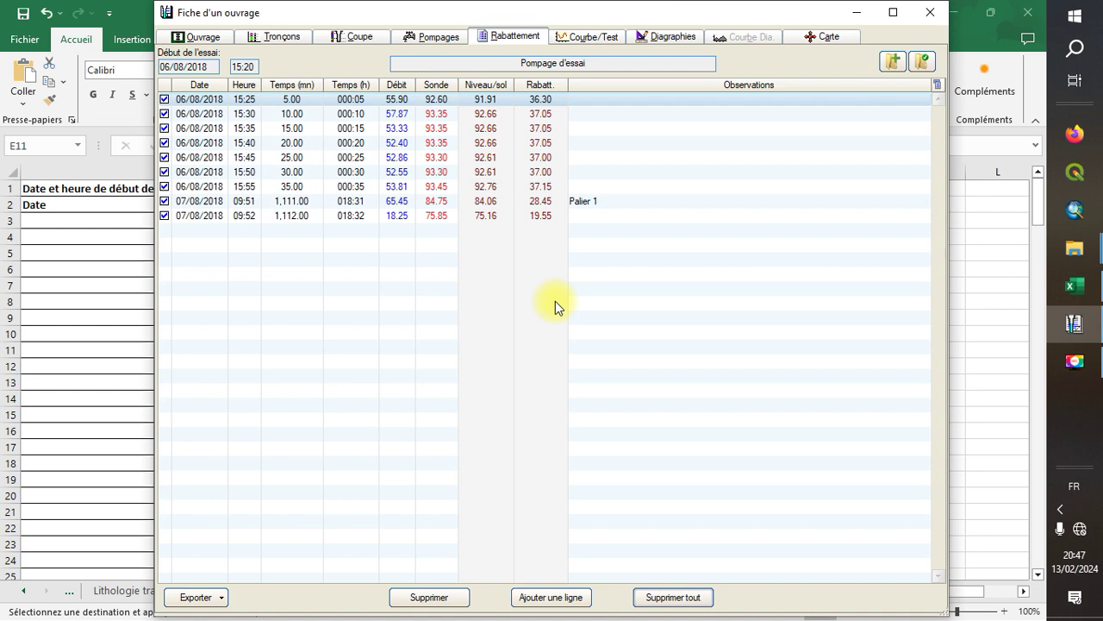
Examine the remaining 07/08/2018 readings in Feuil6 of the Excel workbook and return to the drawdown table
{"action": "left_click", "coordinate": [1075, 285]}
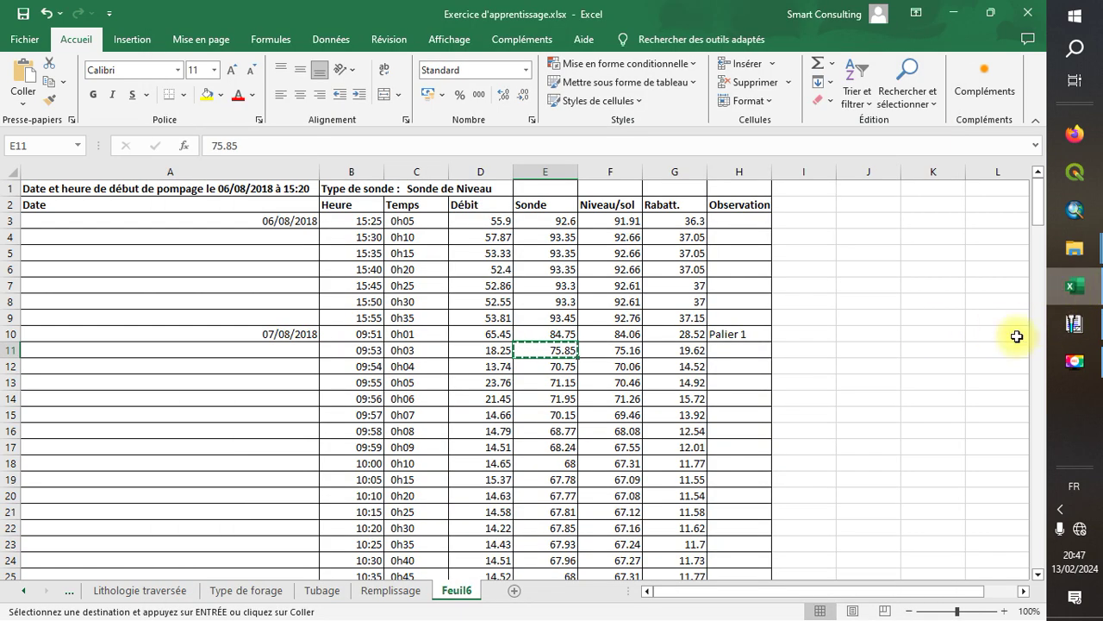
{"action": "left_click_drag", "start_coordinate": [1040, 213], "coordinate": [1009, 250]}
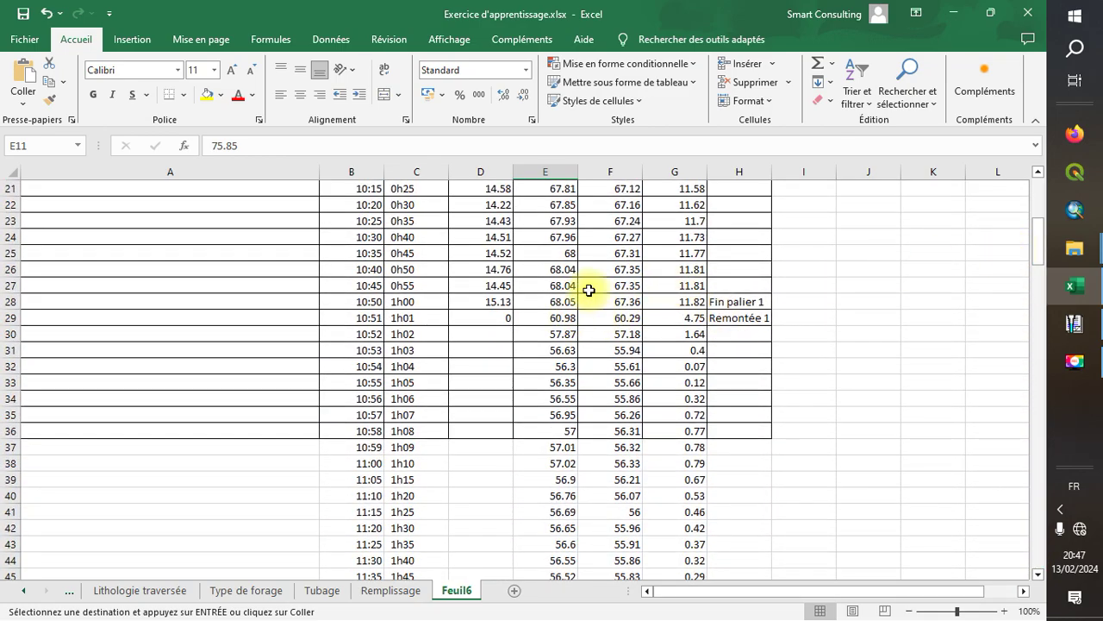
{"action": "left_click", "coordinate": [1040, 187]}
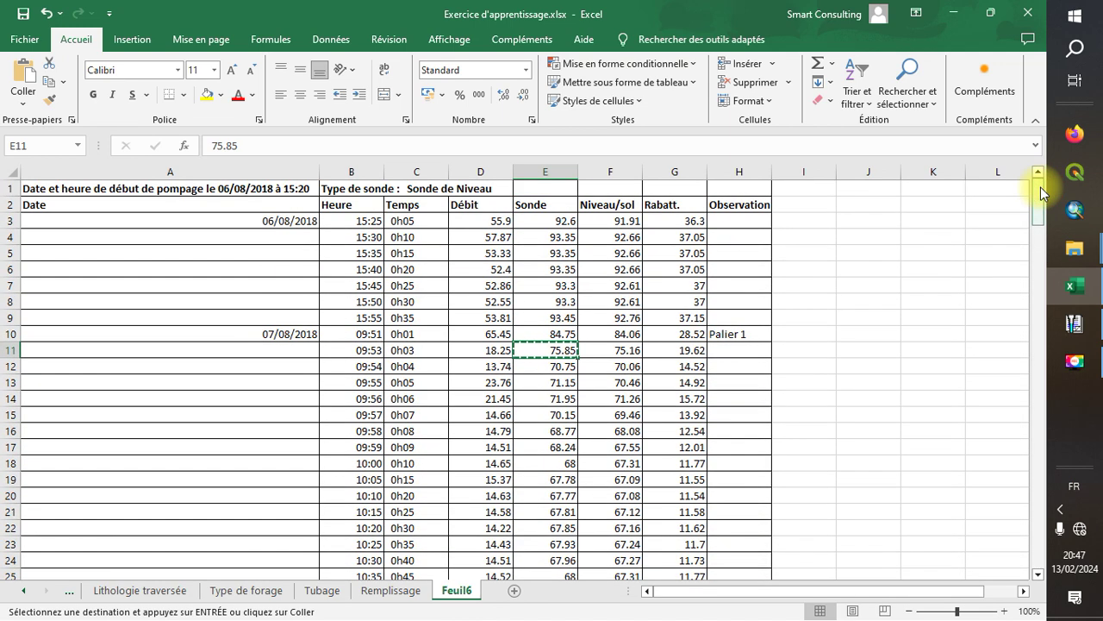
{"action": "left_click", "coordinate": [1074, 323]}
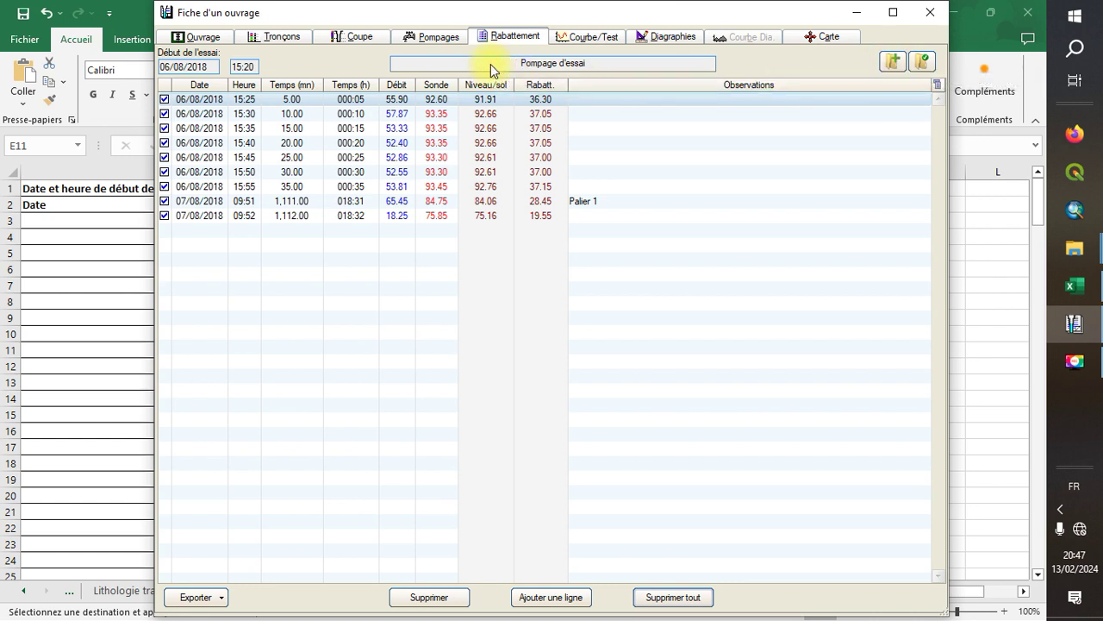
Export the drawdown table to a Word document saved as Export.rtf in Documents, and open the created file
{"action": "left_click", "coordinate": [222, 597]}
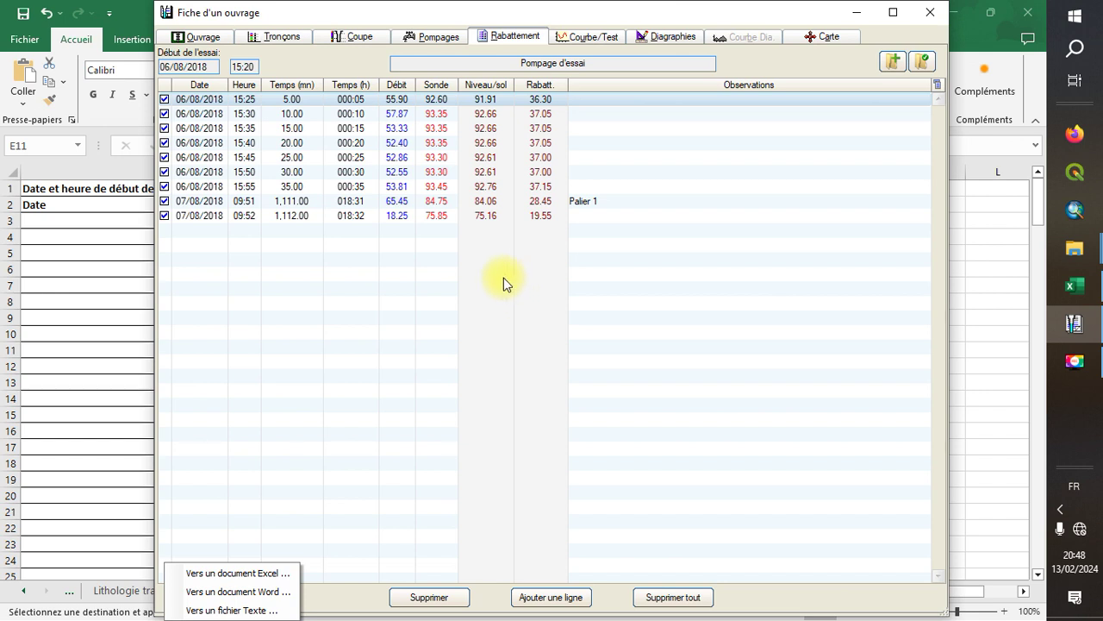
{"action": "left_click", "coordinate": [268, 595]}
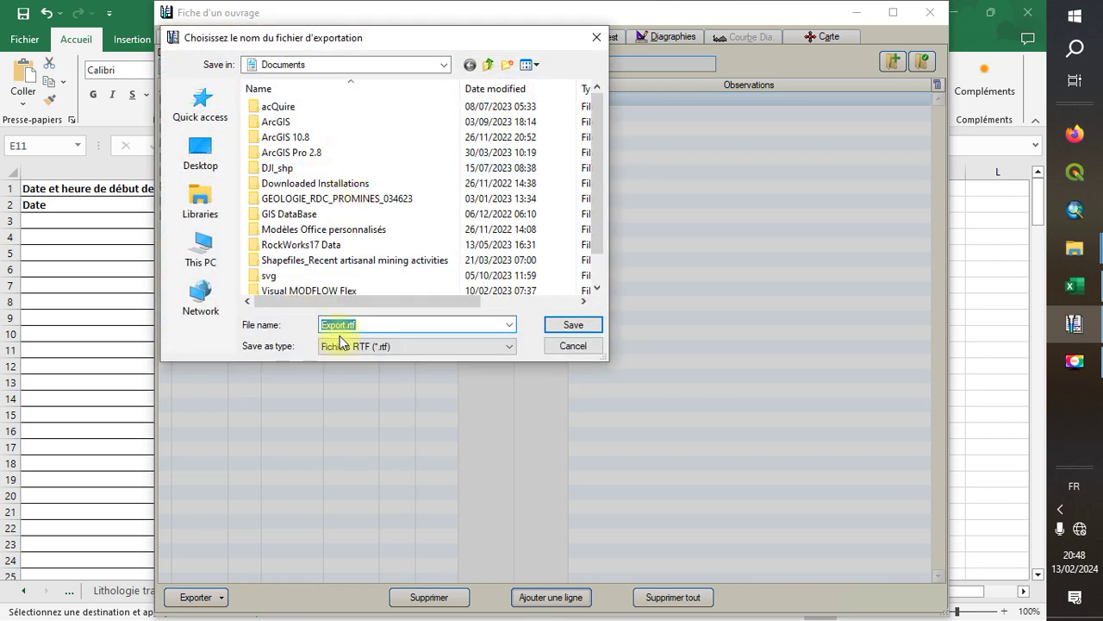
{"action": "left_click", "coordinate": [412, 346]}
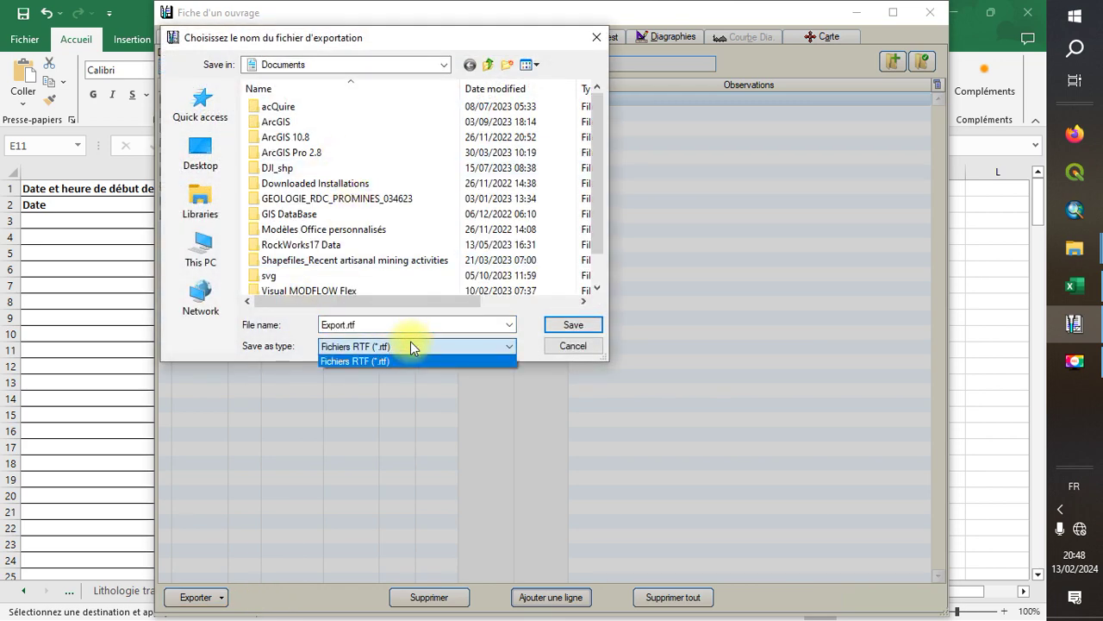
{"action": "left_click", "coordinate": [412, 346]}
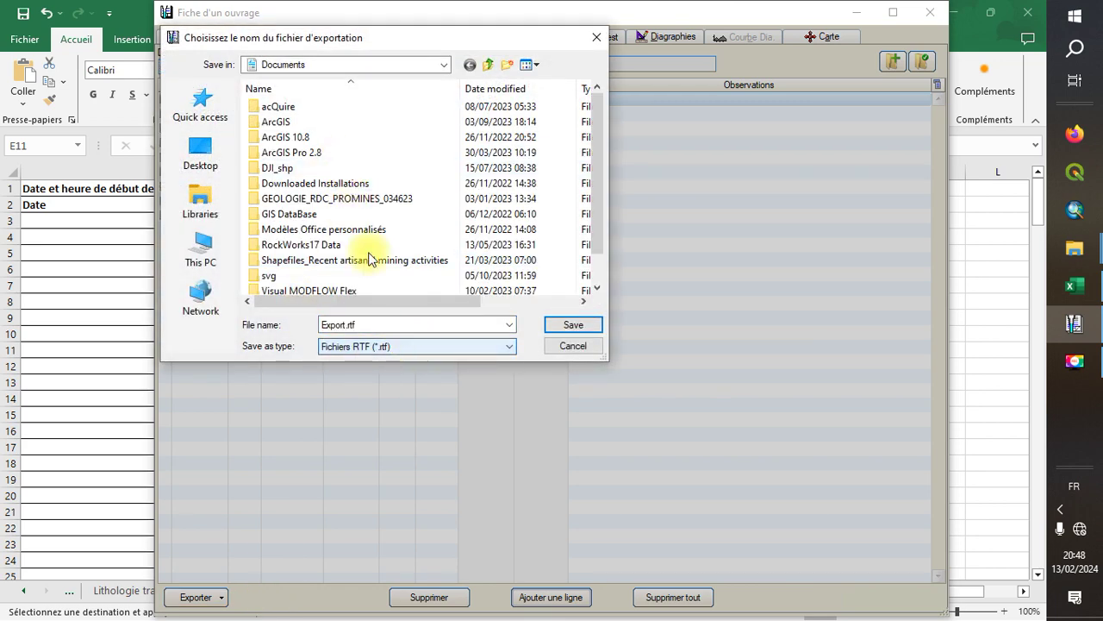
{"action": "left_click", "coordinate": [573, 324]}
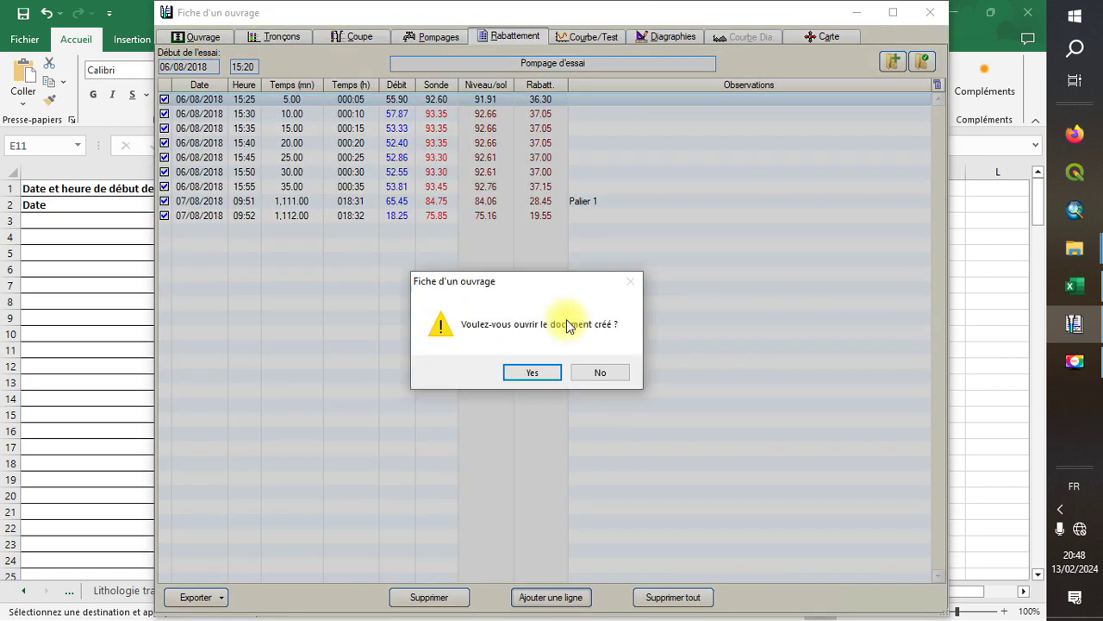
{"action": "left_click", "coordinate": [522, 373]}
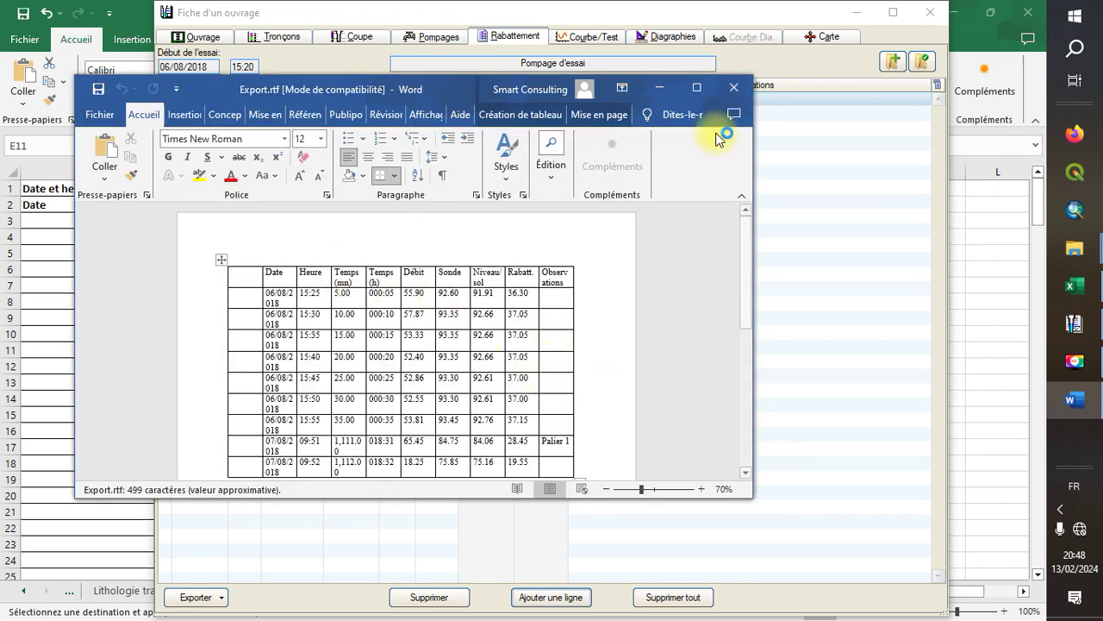
Stretch and delete the exported table in Export.rtf, closing the document without saving the changes
{"action": "left_click", "coordinate": [696, 86]}
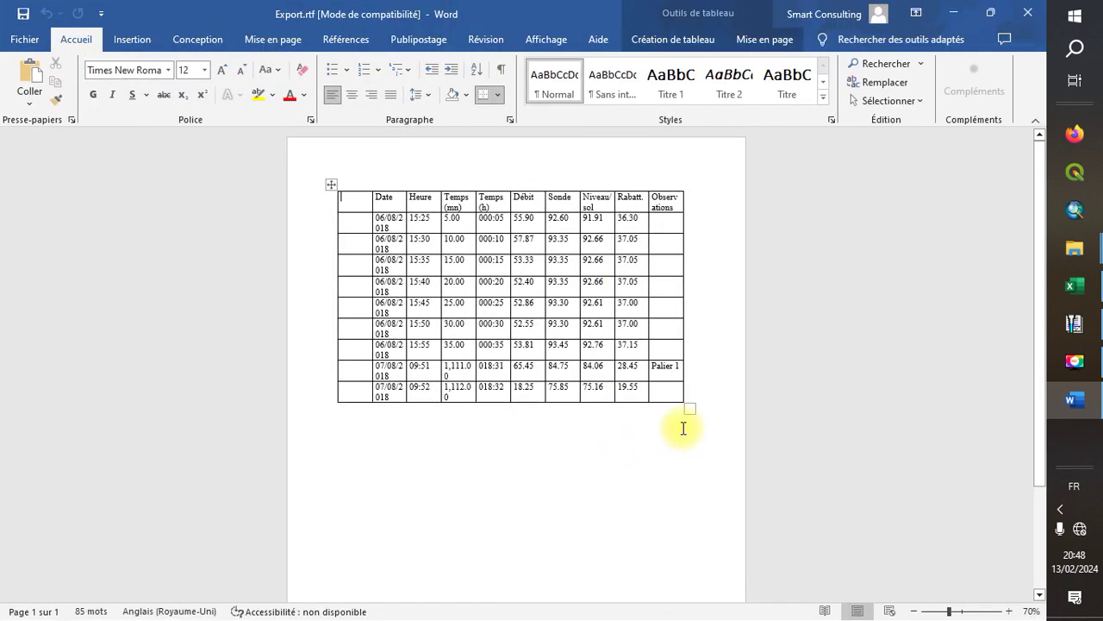
{"action": "left_click_drag", "start_coordinate": [688, 408], "coordinate": [691, 477]}
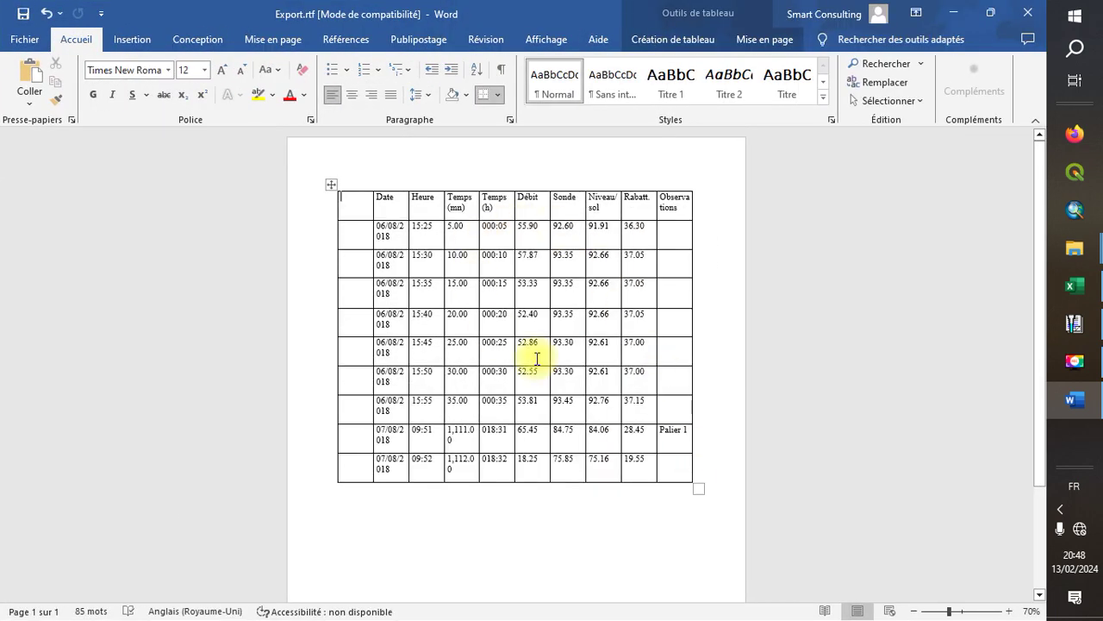
{"action": "left_click", "coordinate": [334, 182]}
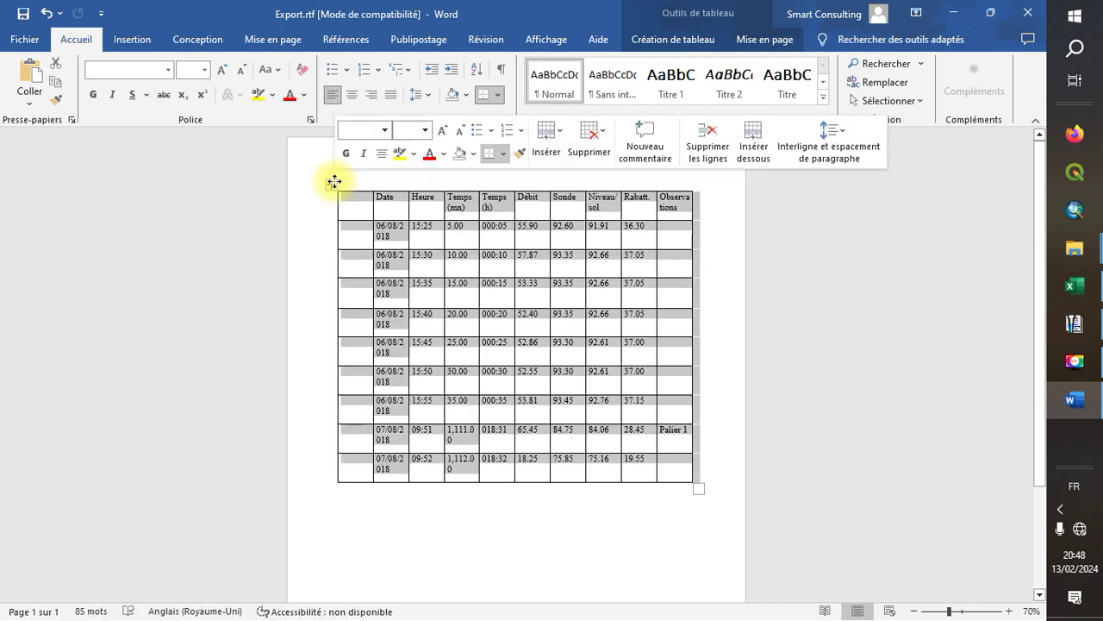
{"action": "key", "text": "BackSpace"}
{"action": "left_click", "coordinate": [1024, 7]}
{"action": "left_click", "coordinate": [552, 438]}
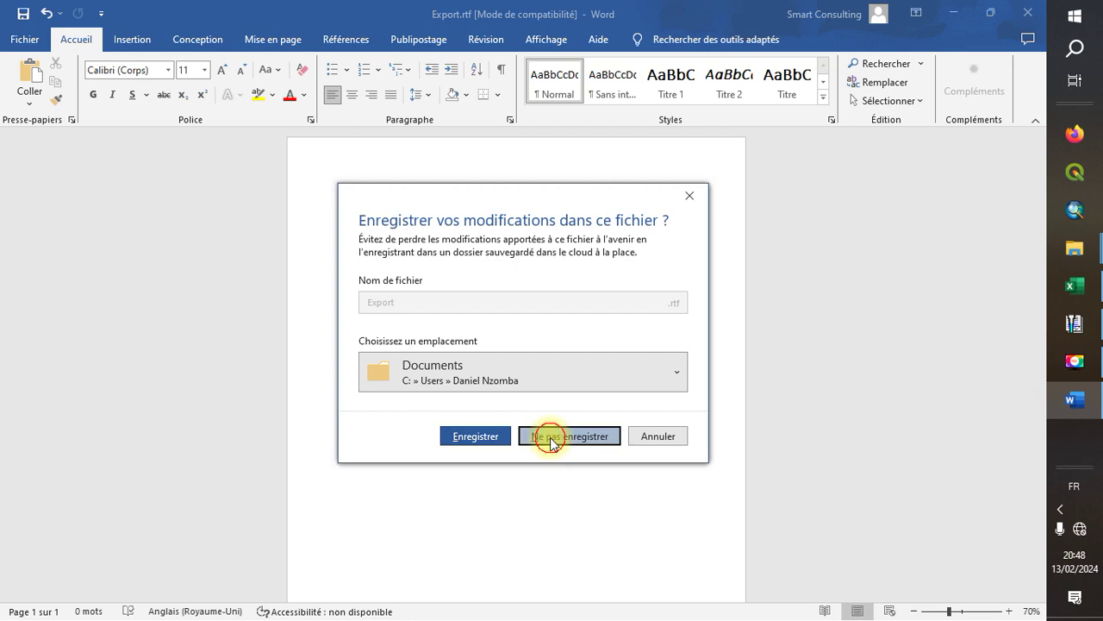
Return to the borehole record, display the Pompage d'essai drawdown curve and copy it to the clipboard
{"action": "left_click", "coordinate": [1075, 324]}
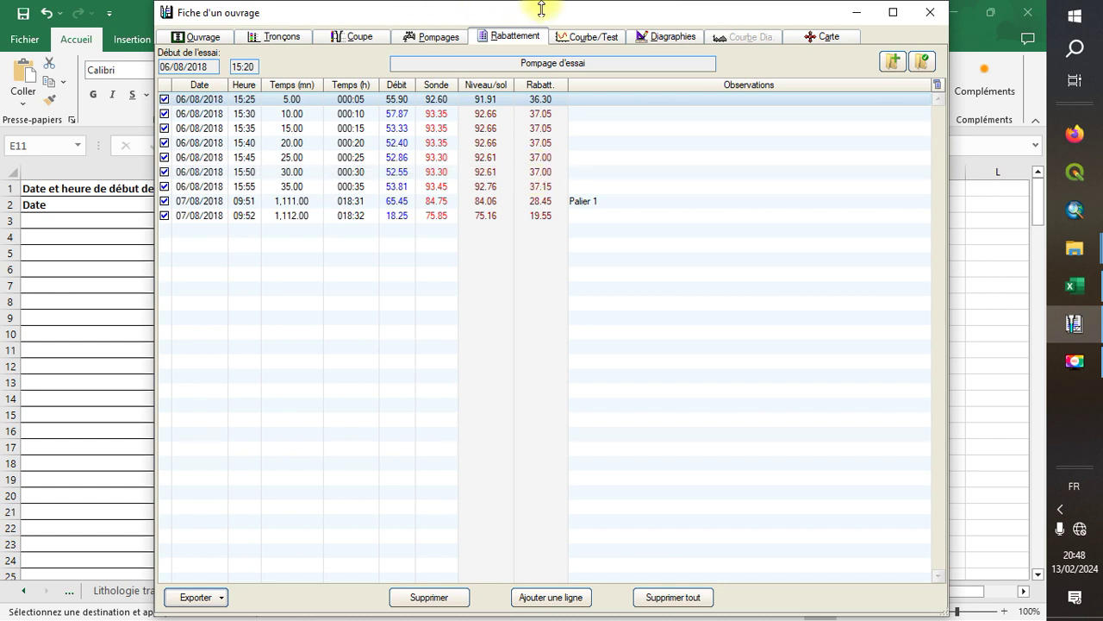
{"action": "left_click", "coordinate": [589, 36]}
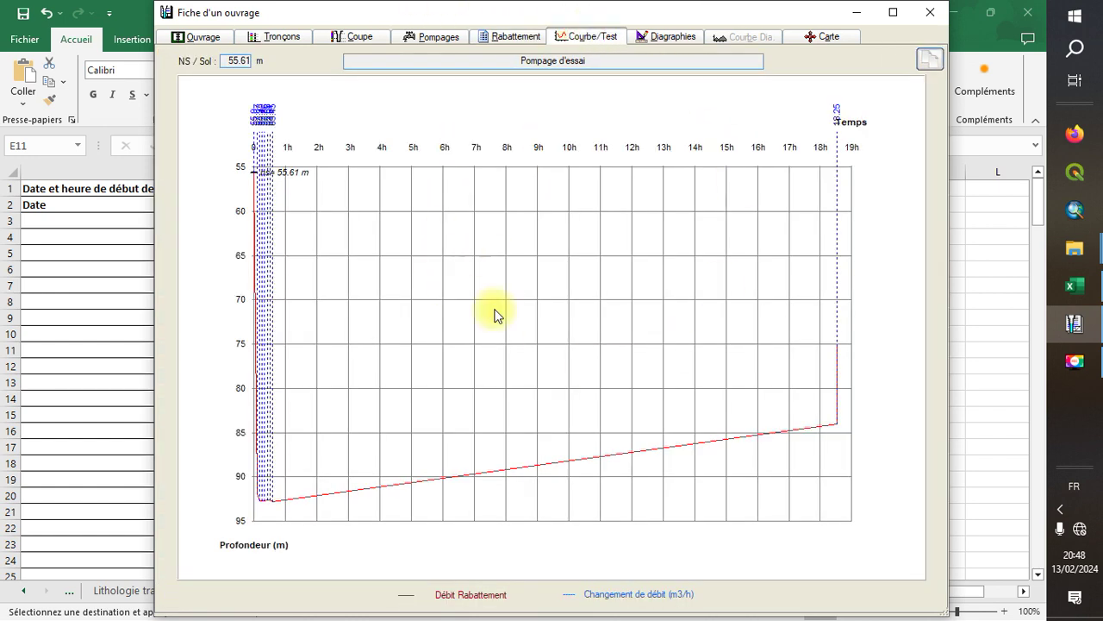
{"action": "left_click", "coordinate": [929, 60]}
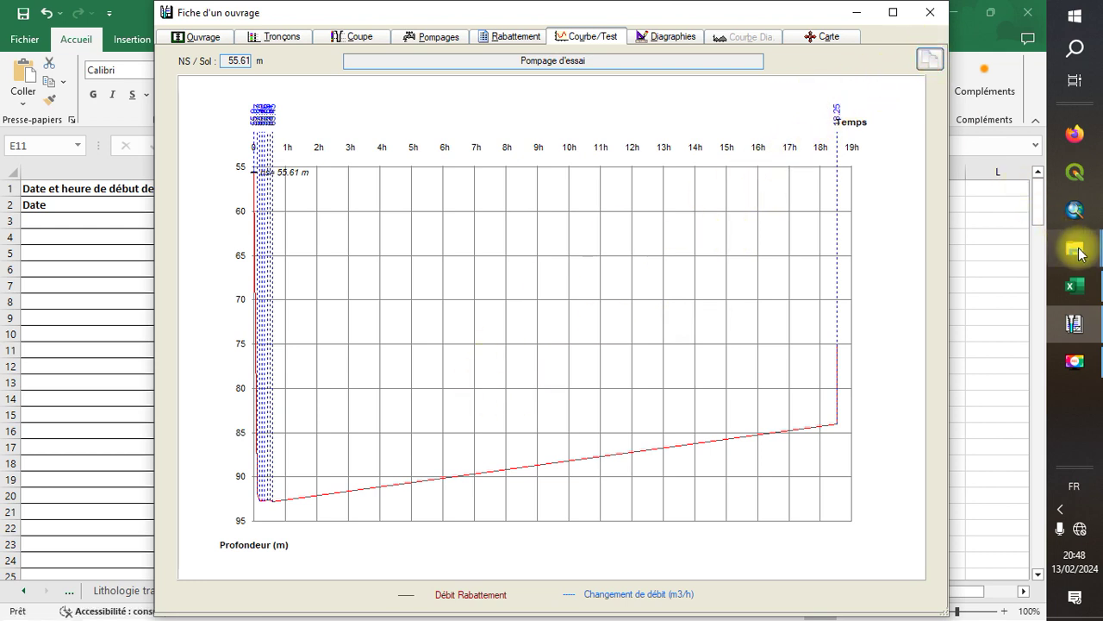
Open Word with a blank document and paste the copied drawdown curve into it
{"action": "left_click", "coordinate": [1075, 47]}
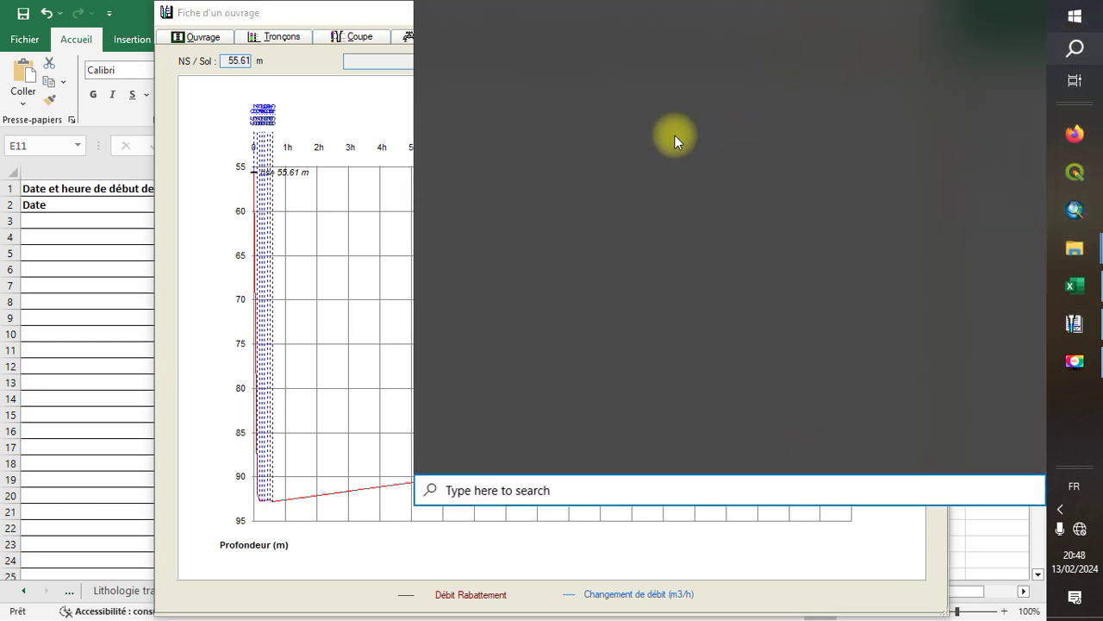
{"action": "left_click", "coordinate": [875, 176]}
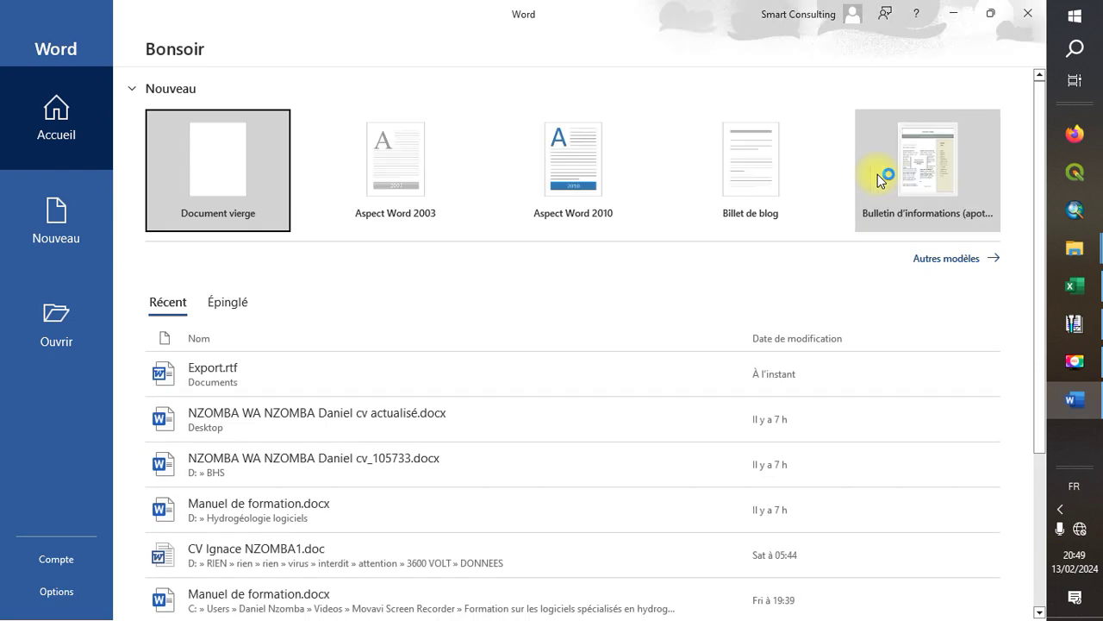
{"action": "left_click", "coordinate": [260, 156]}
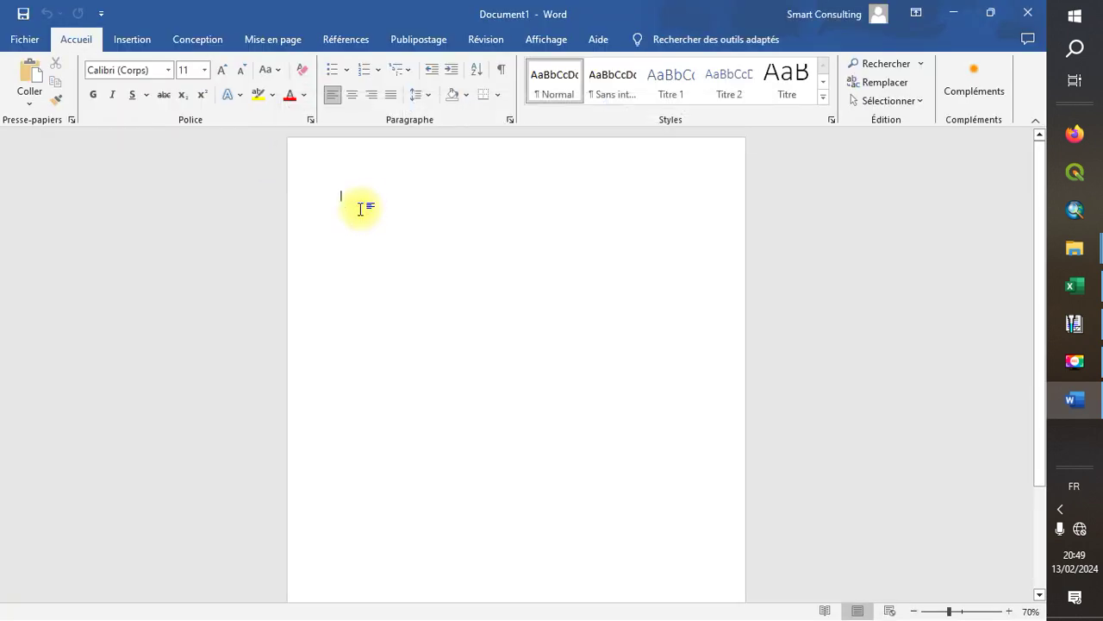
{"action": "right_click", "coordinate": [360, 207]}
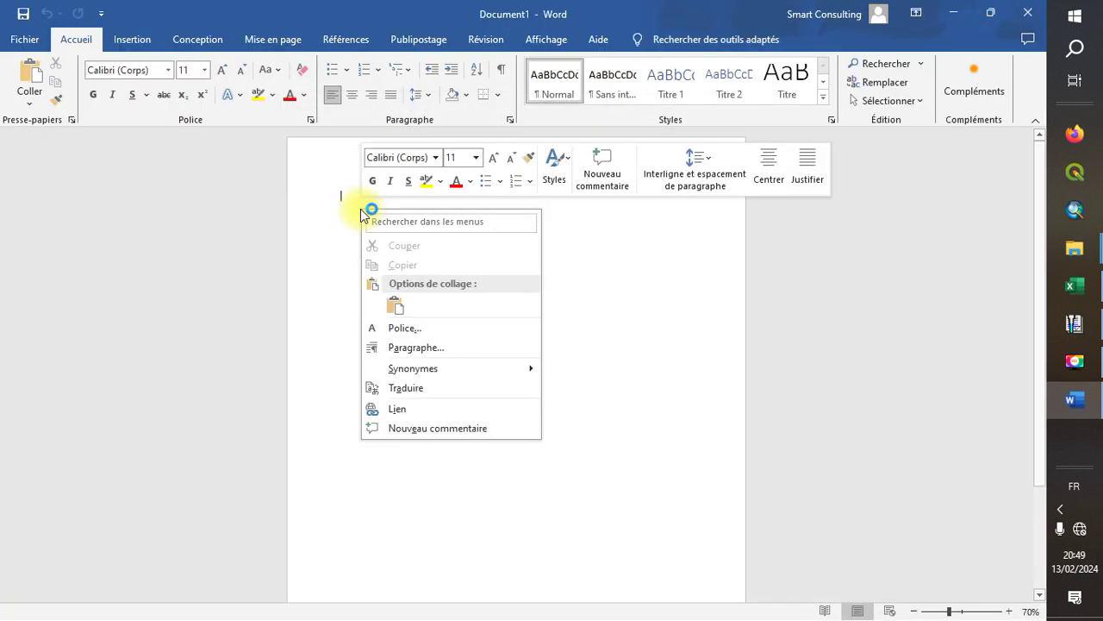
{"action": "left_click", "coordinate": [402, 311]}
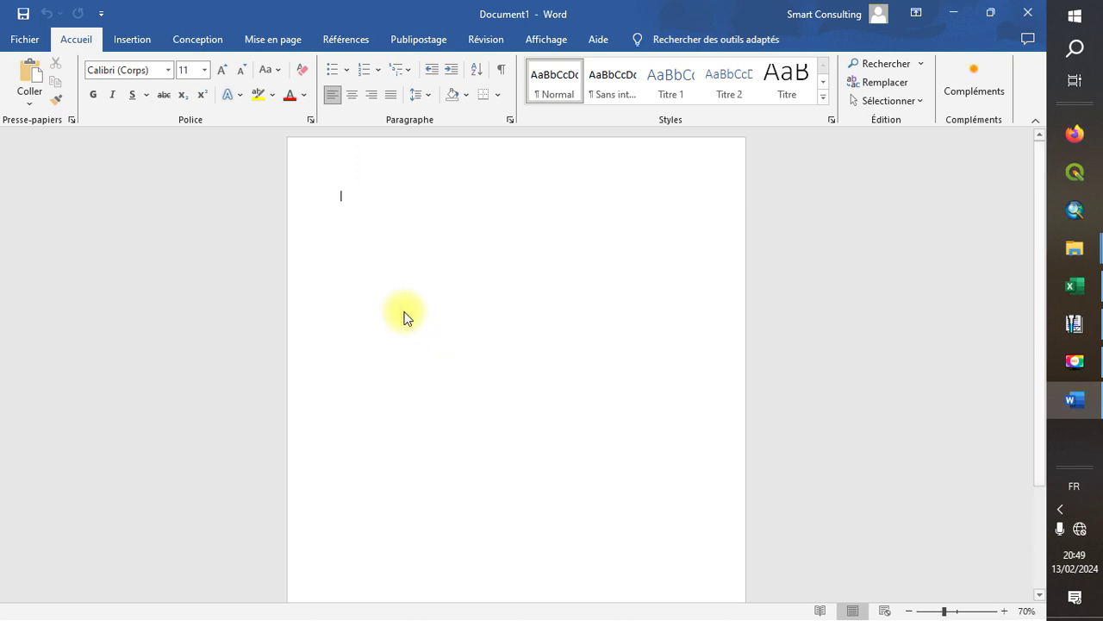
{"action": "left_click", "coordinate": [442, 305]}
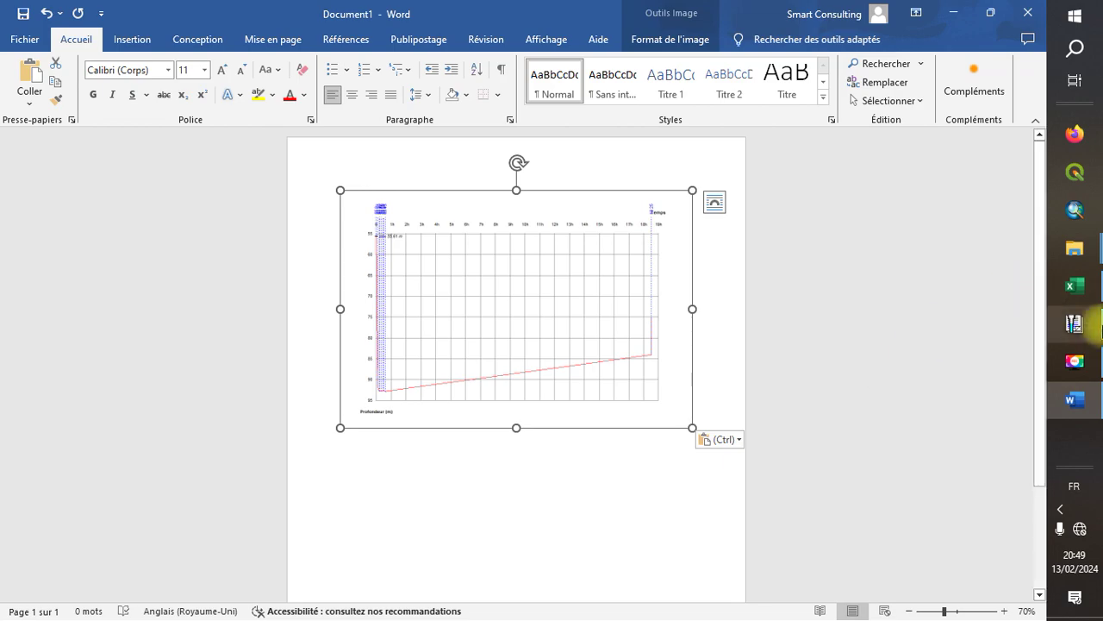
Examine the rest of the pumping and recovery readings in Feuil6 of the Excel workbook, and return to the borehole record
{"action": "left_click", "coordinate": [1075, 287]}
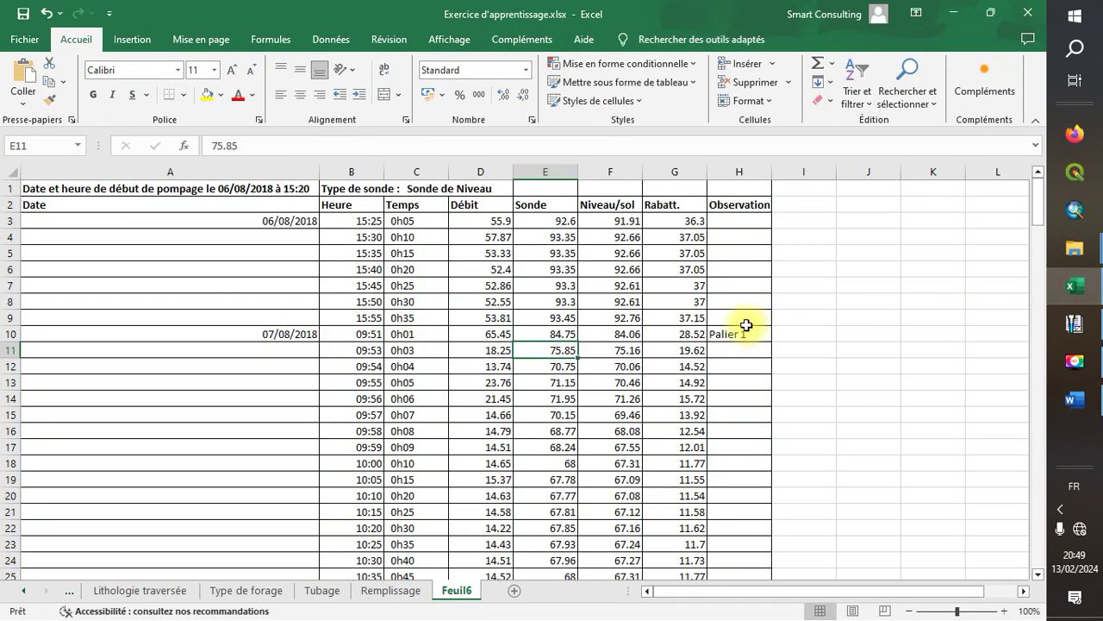
{"action": "left_click", "coordinate": [1040, 549]}
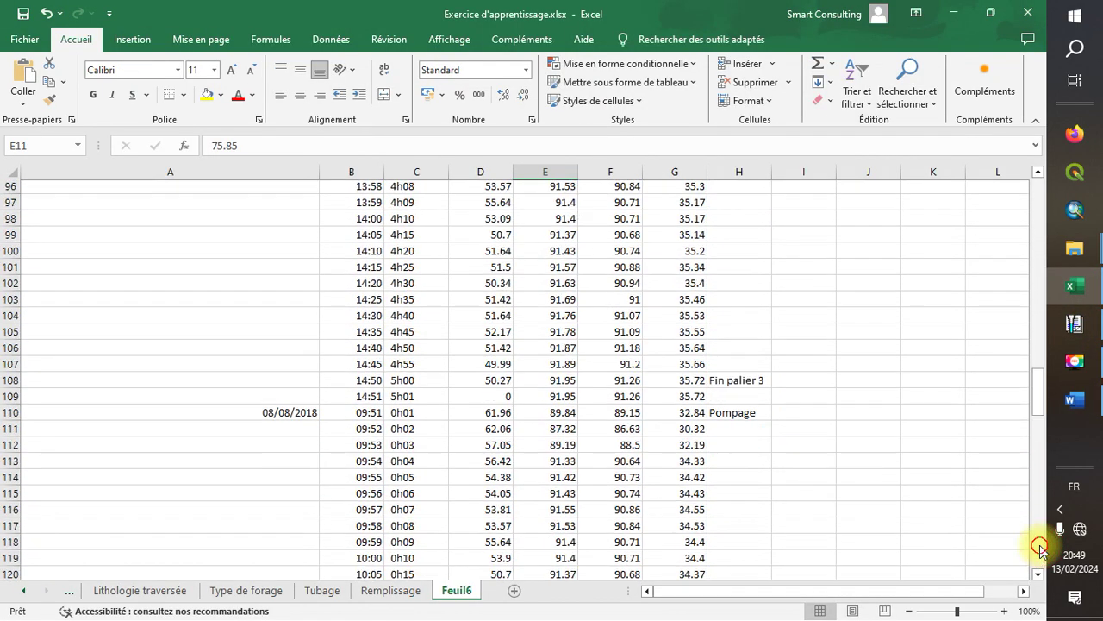
{"action": "left_click", "coordinate": [1039, 571]}
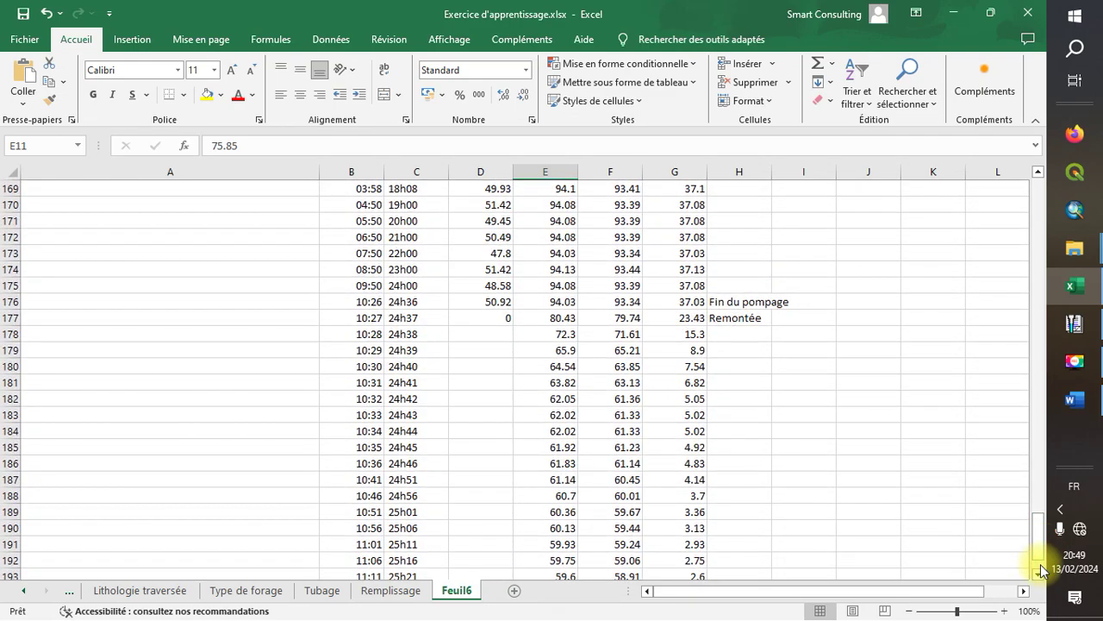
{"action": "scroll", "coordinate": [1043, 556], "scroll_direction": "down", "scroll_amount": 1}
{"action": "left_click_drag", "start_coordinate": [1039, 536], "coordinate": [1012, 267]}
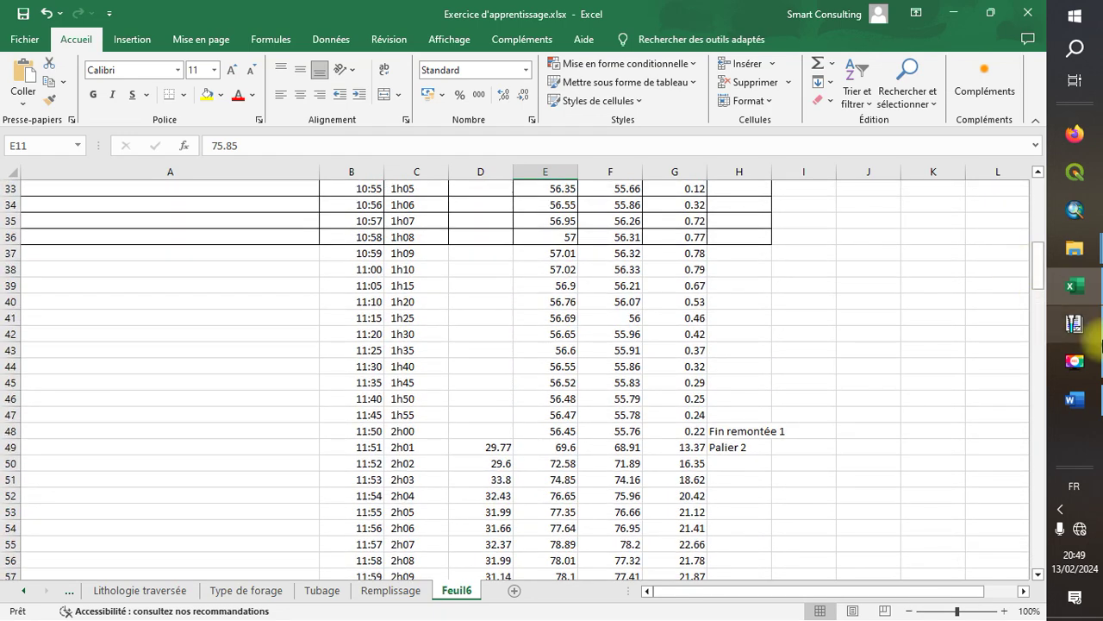
{"action": "left_click", "coordinate": [1082, 340]}
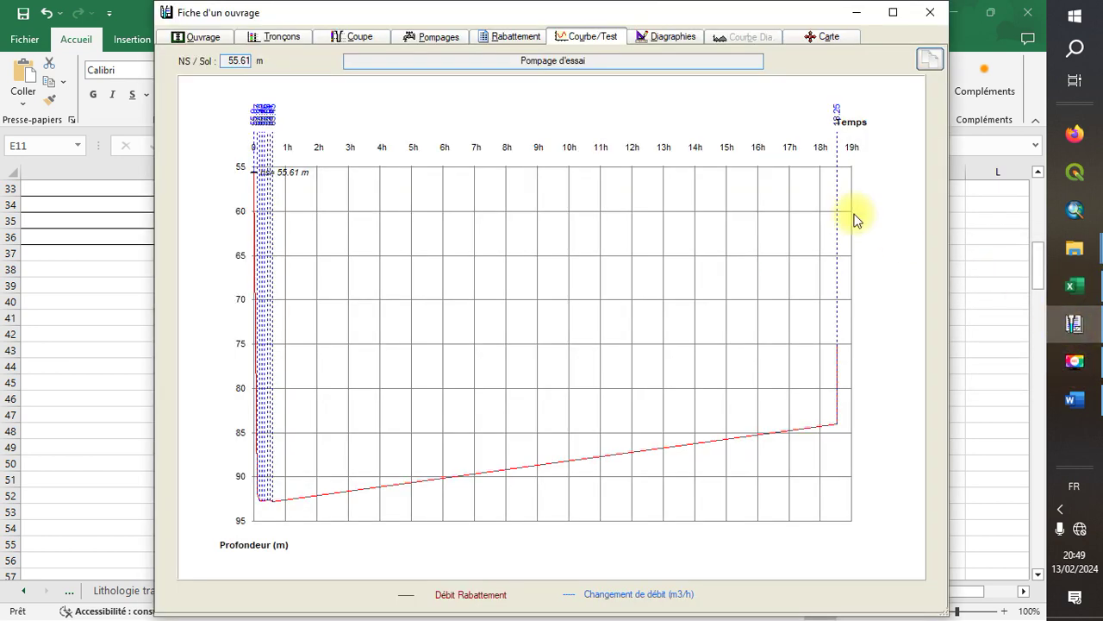
Display the borehole's lithological and technical section, copy it to the clipboard and minimise the borehole record window
{"action": "left_click", "coordinate": [538, 39]}
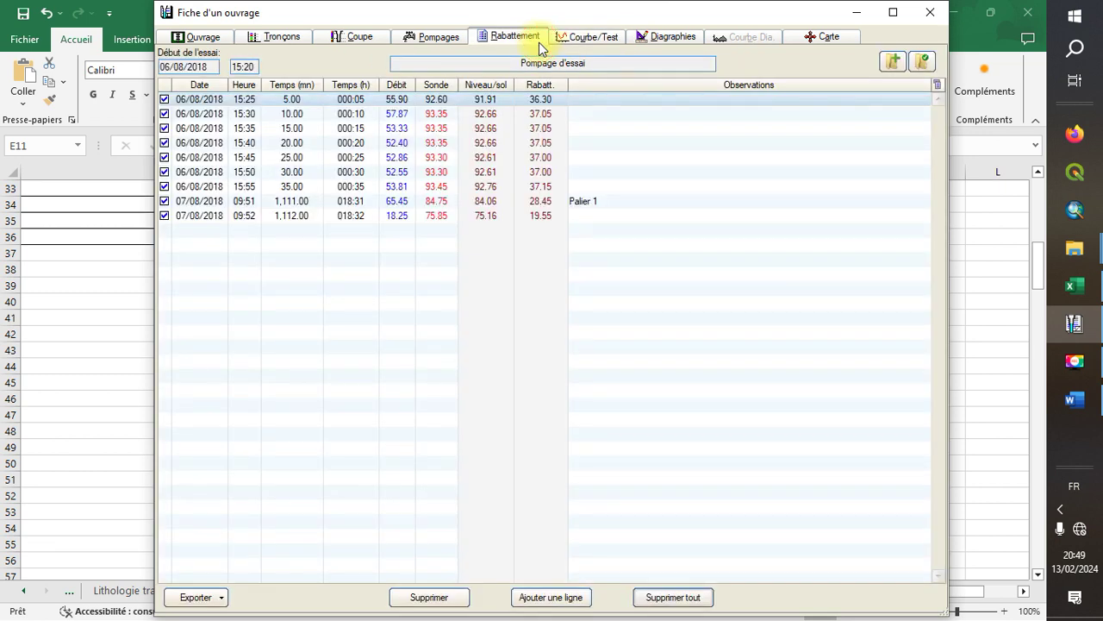
{"action": "left_click", "coordinate": [441, 38]}
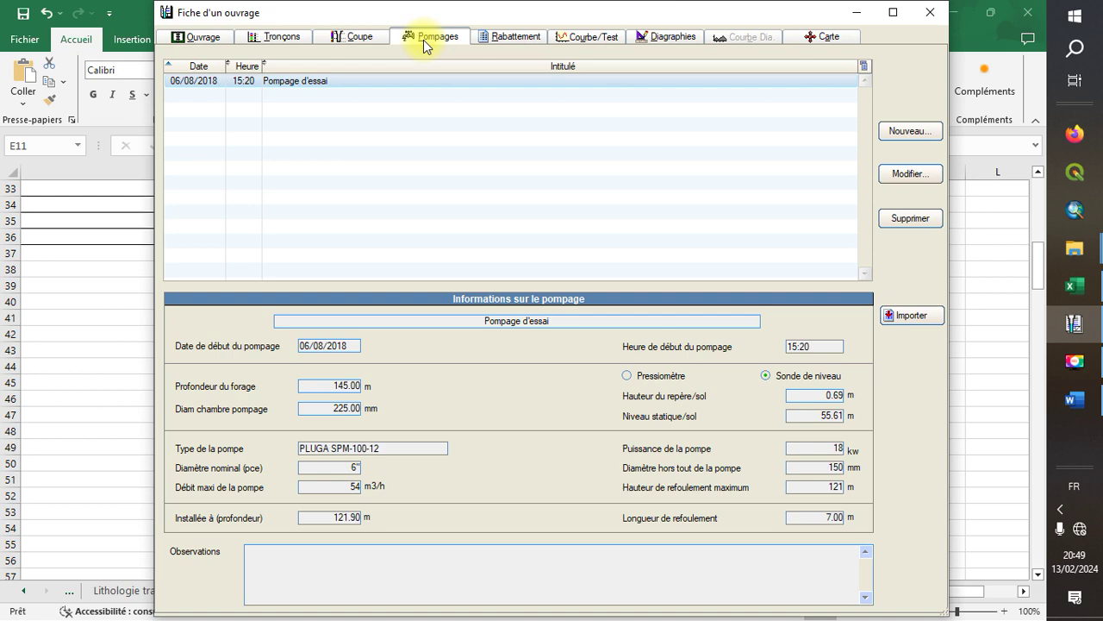
{"action": "left_click", "coordinate": [382, 36]}
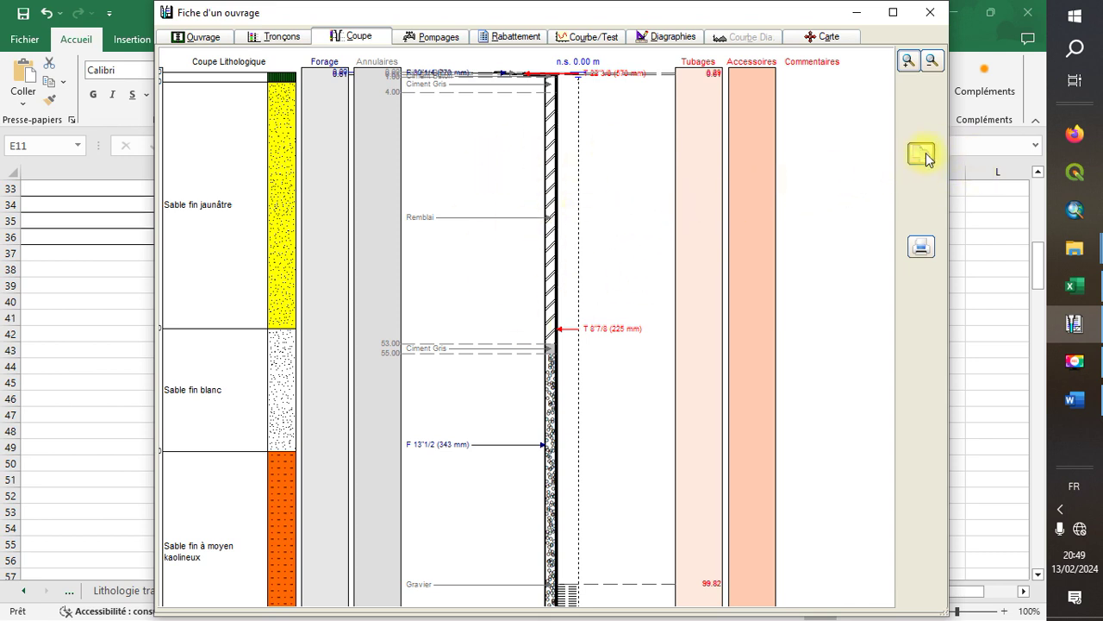
{"action": "left_click", "coordinate": [857, 13]}
Replace the drawdown curve in the Word document with the copied borehole section
{"action": "left_click", "coordinate": [1075, 399]}
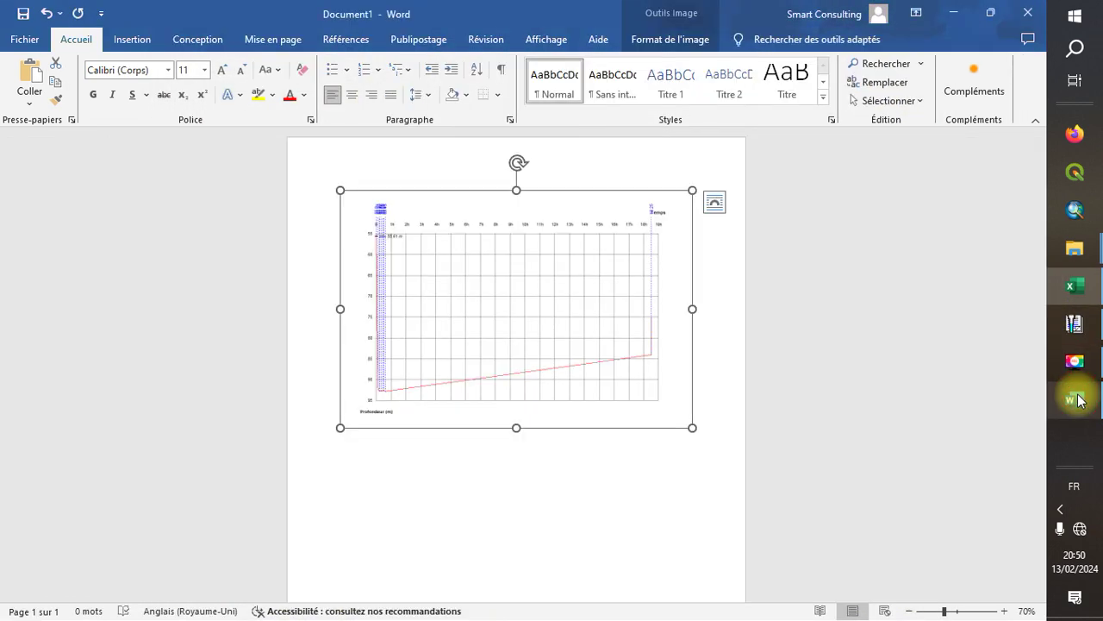
{"action": "key", "text": "Delete"}
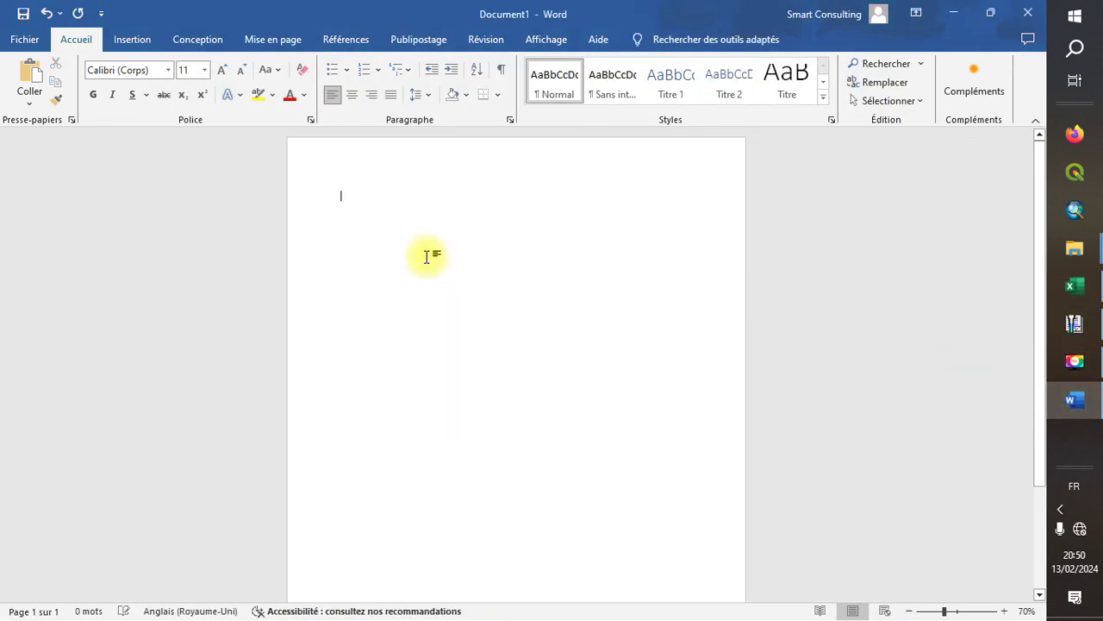
{"action": "right_click", "coordinate": [359, 203]}
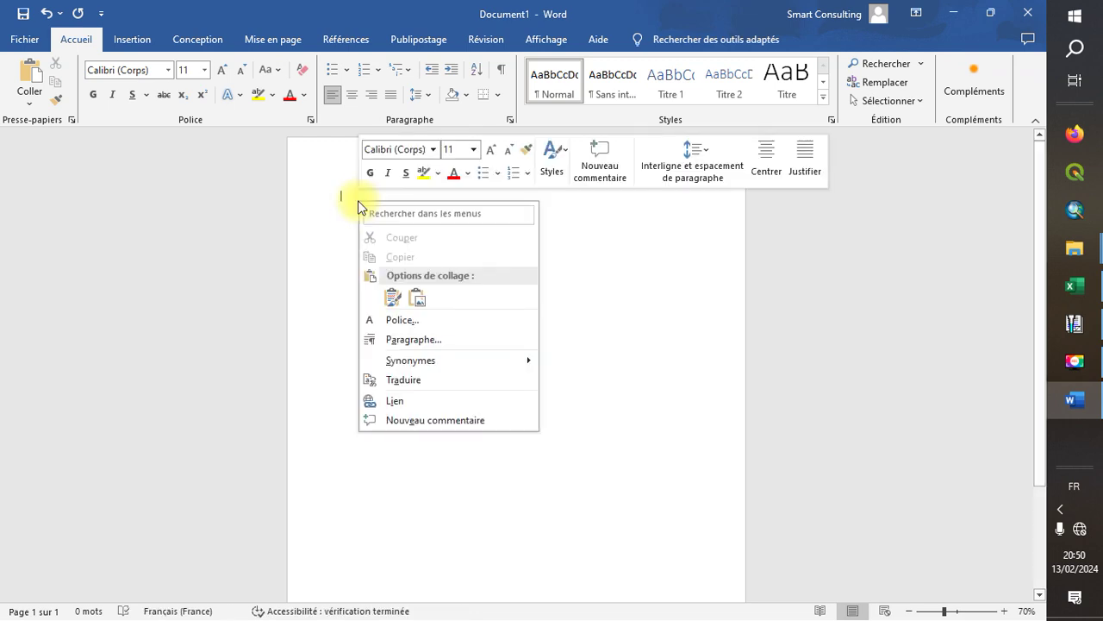
{"action": "left_click", "coordinate": [399, 307]}
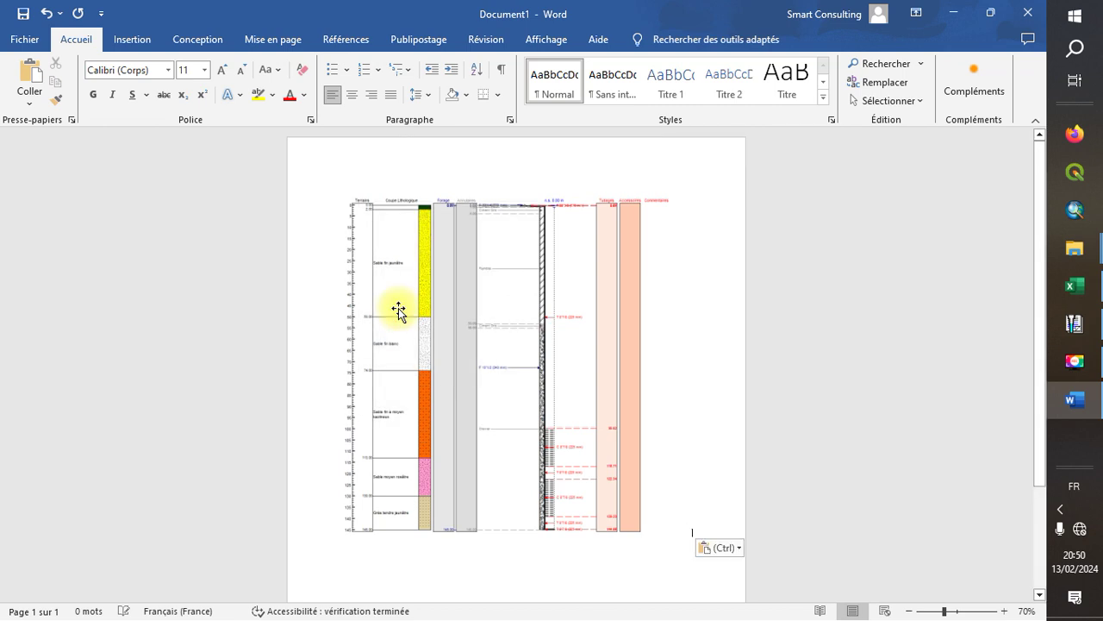
Slightly enlarge the pasted borehole section picture in the Word document, keeping its proportions
{"action": "left_click", "coordinate": [630, 353]}
{"action": "left_click_drag", "start_coordinate": [689, 531], "coordinate": [702, 558]}
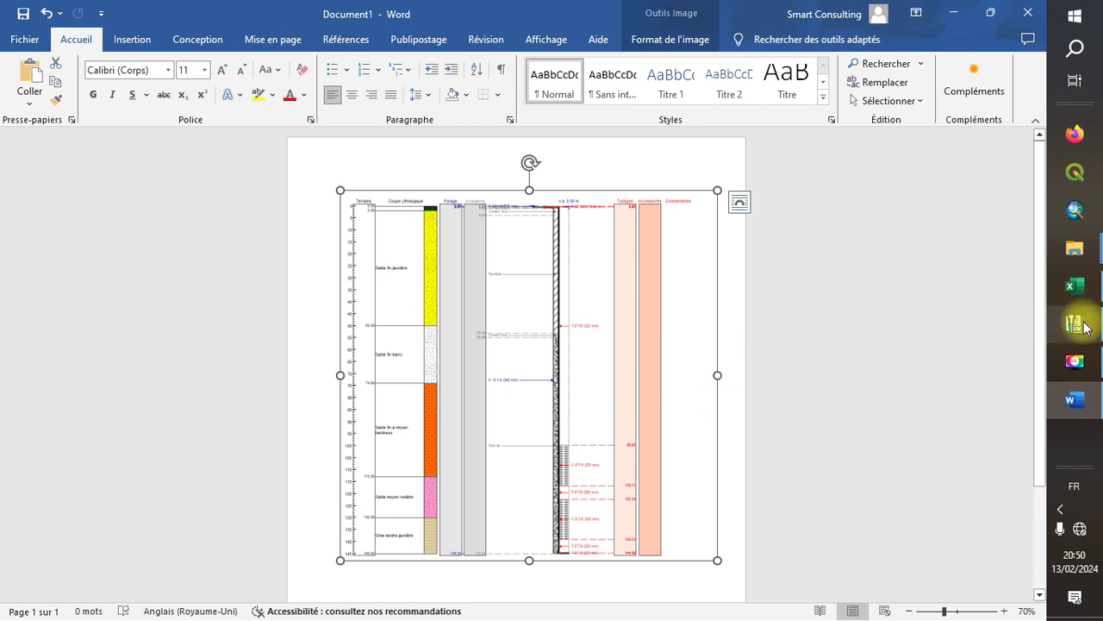
Switch to GesFor, view the borehole record's pumping test curve and its Diagraphies data page, and close the record
{"action": "mouse_move", "coordinate": [1074, 323]}
{"action": "left_click", "coordinate": [914, 288]}
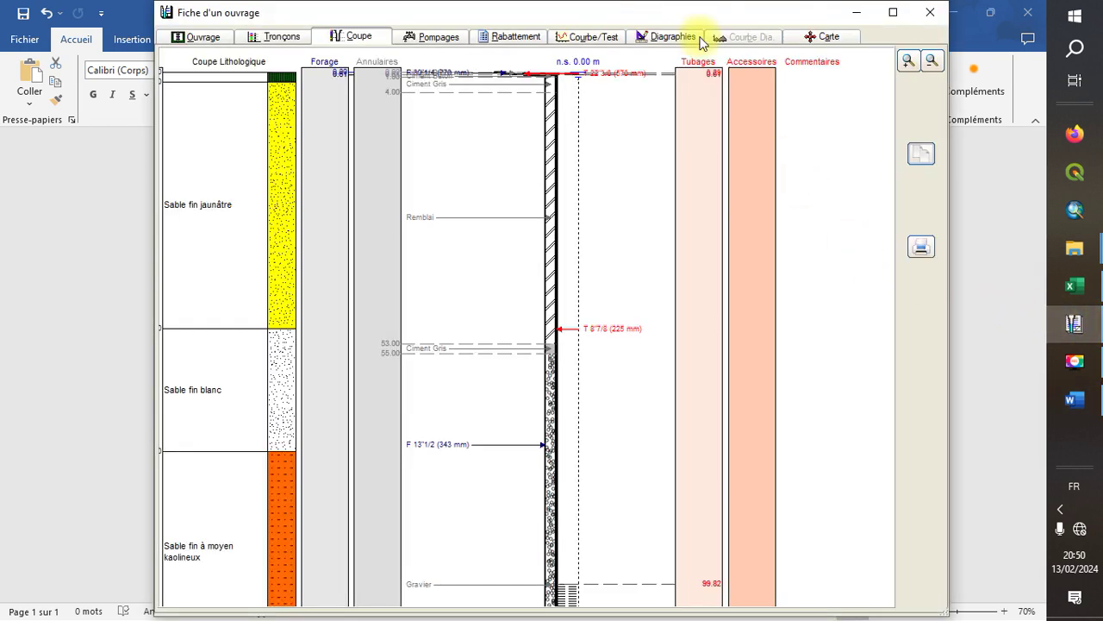
{"action": "left_click", "coordinate": [588, 38]}
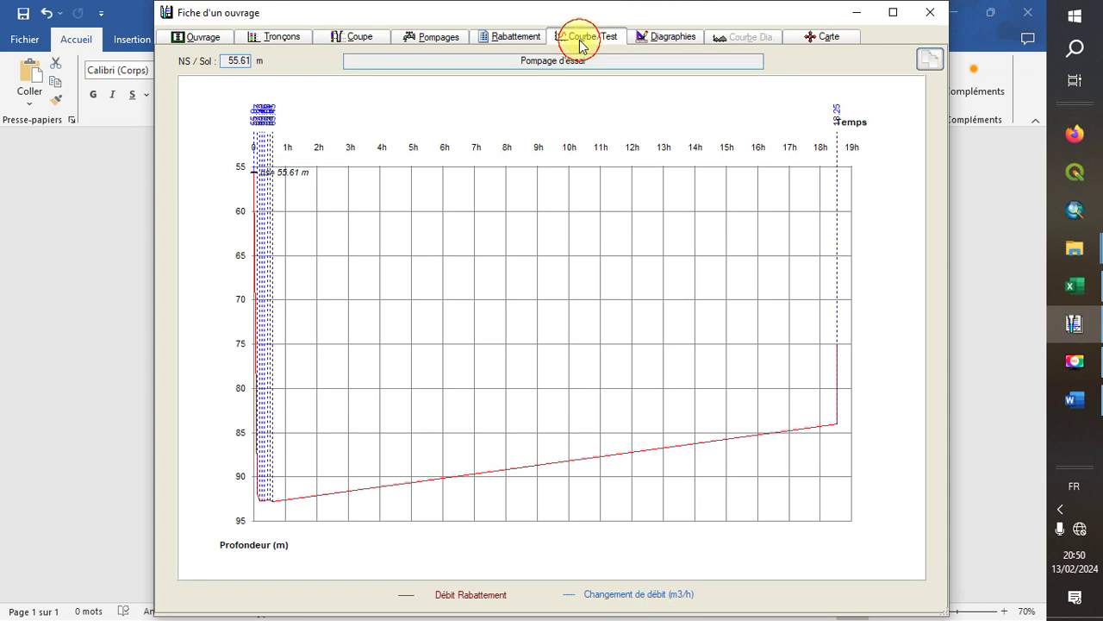
{"action": "left_click", "coordinate": [655, 36]}
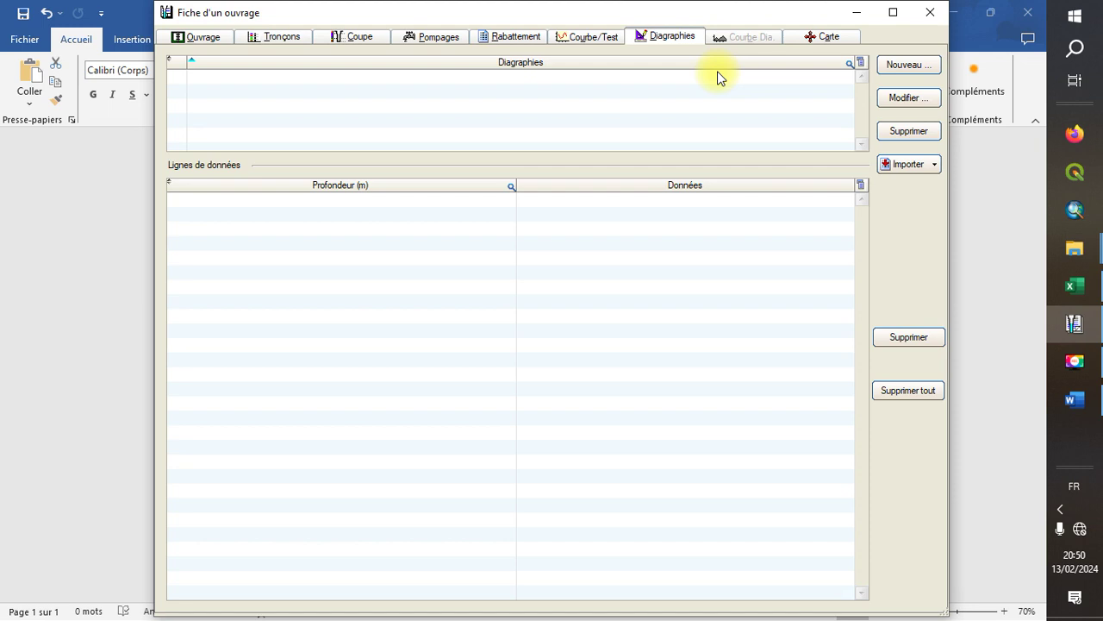
{"action": "left_click", "coordinate": [653, 38]}
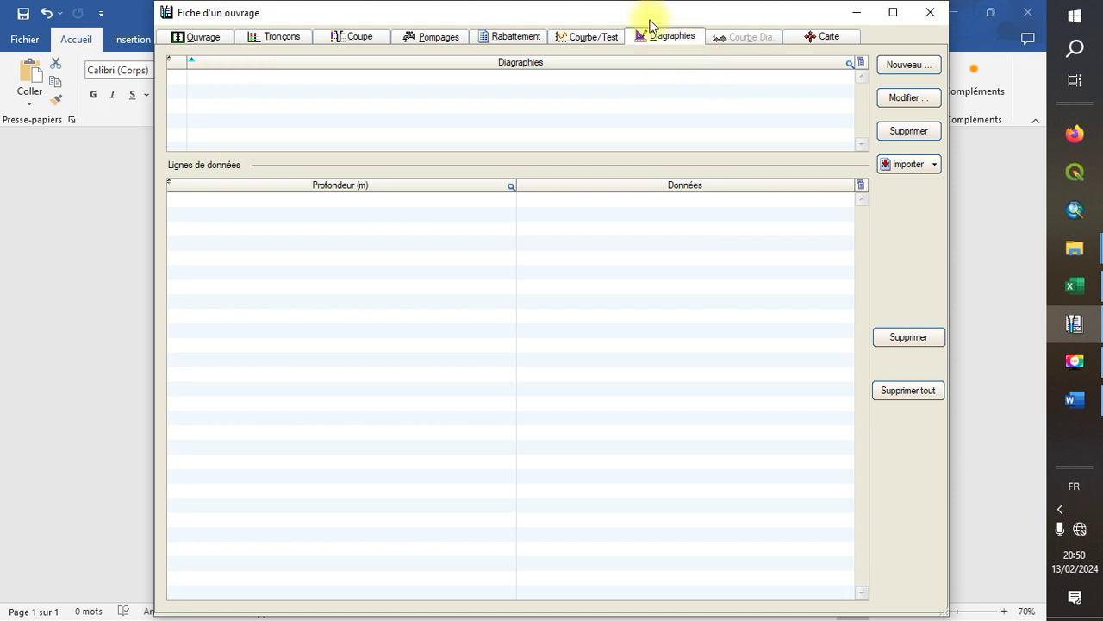
{"action": "left_click", "coordinate": [690, 40]}
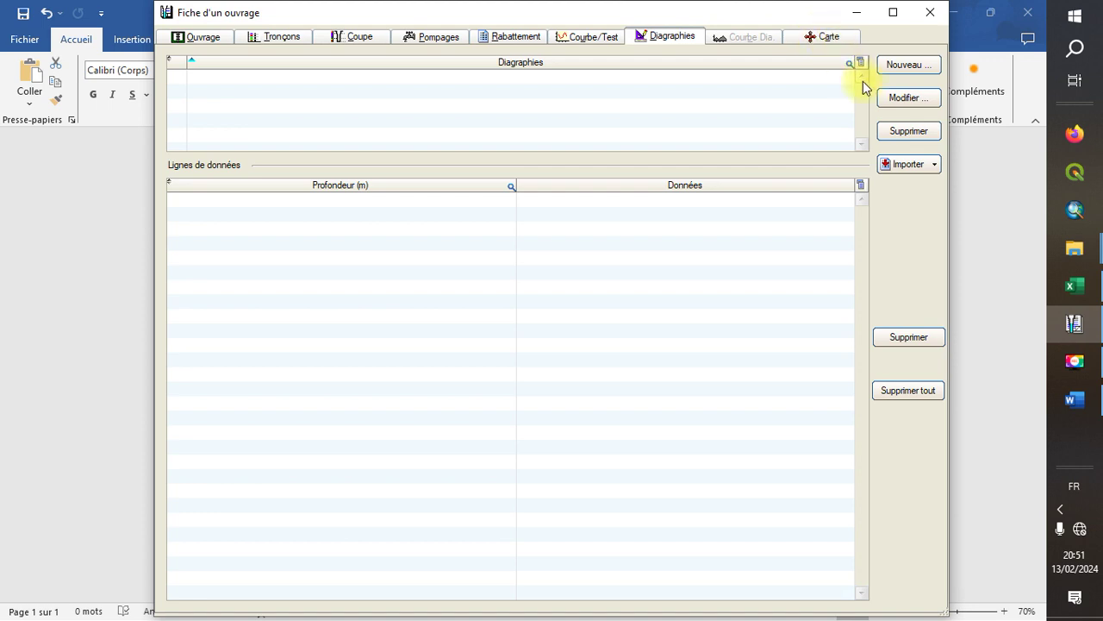
{"action": "left_click", "coordinate": [936, 16]}
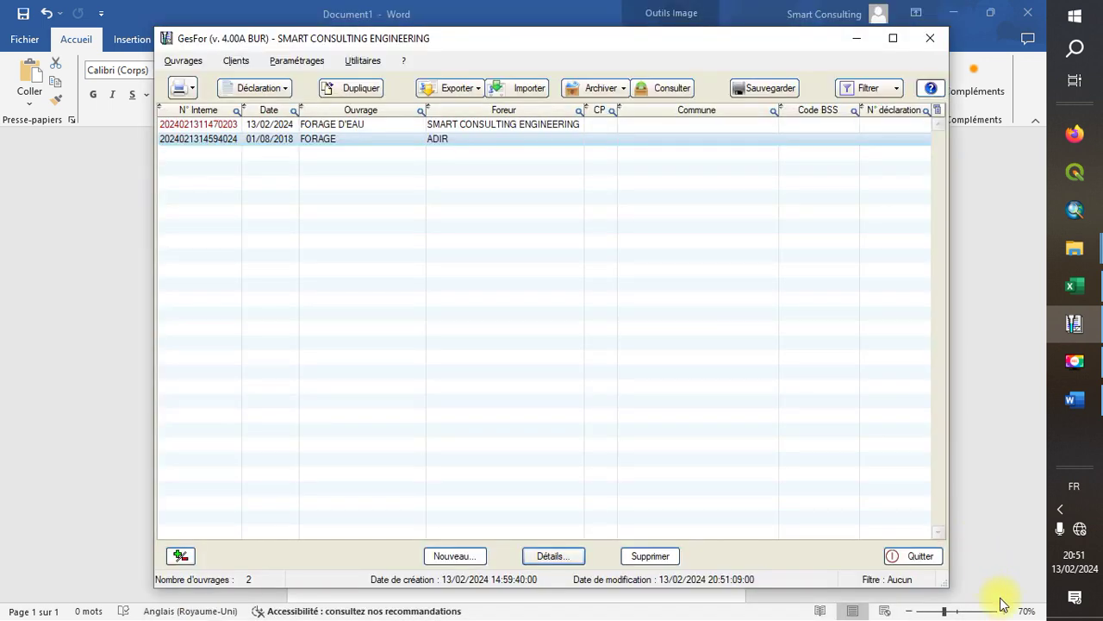